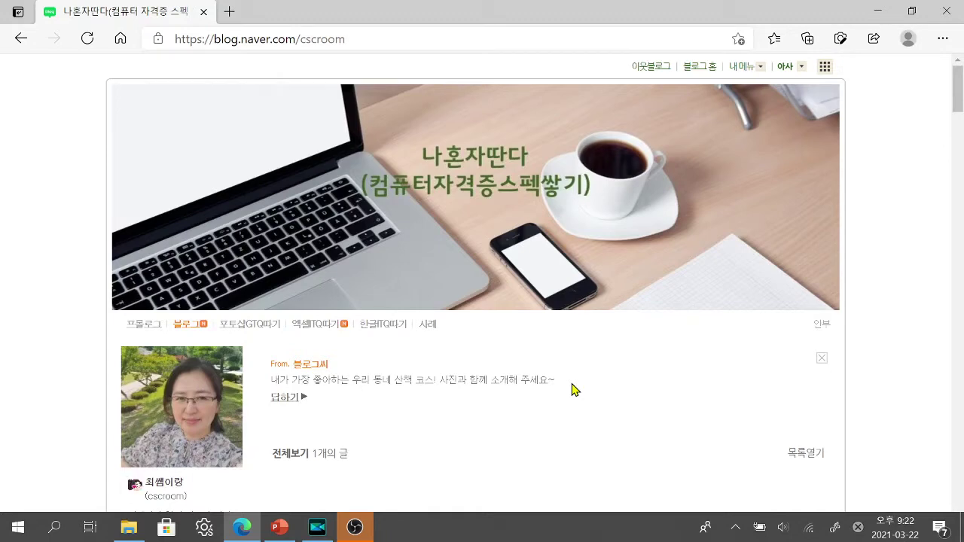
# Step: Start a new blog post and title it "블로그 강의 동영상 1탄"
pyautogui.press('alt')
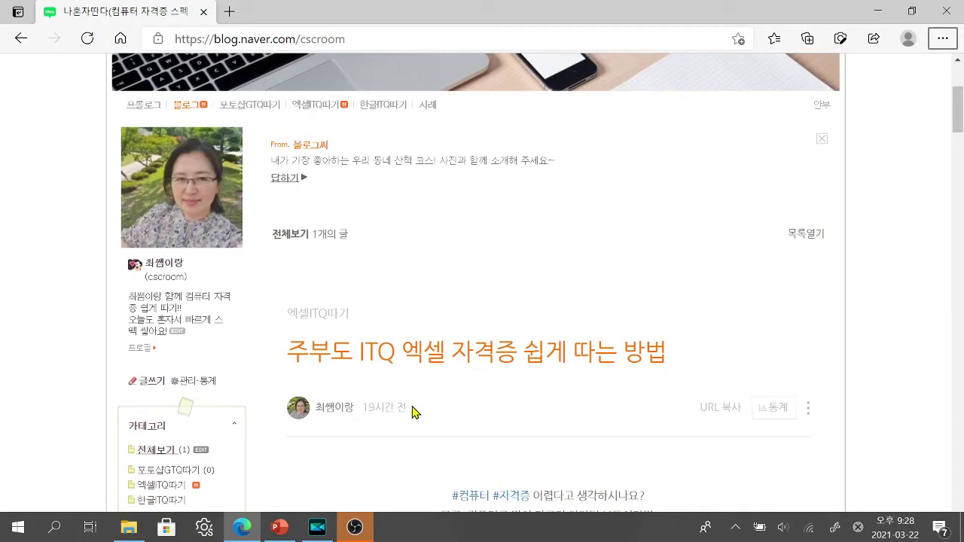
pyautogui.moveTo(81, 312); pyautogui.dragTo(186, 367)
pyautogui.moveTo(188, 300); pyautogui.dragTo(220, 268)
pyautogui.click(150, 381)
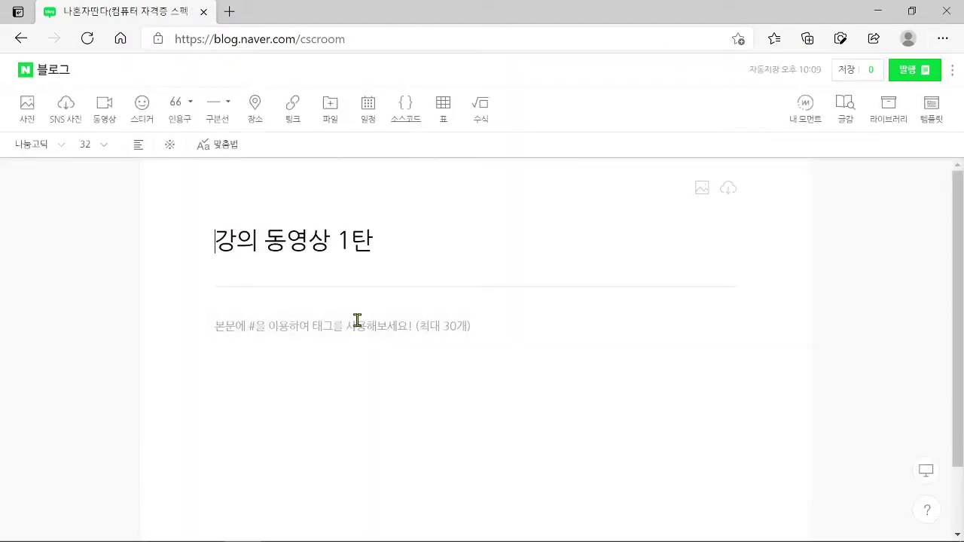
pyautogui.write('블로그 강의 동영상 1탄')
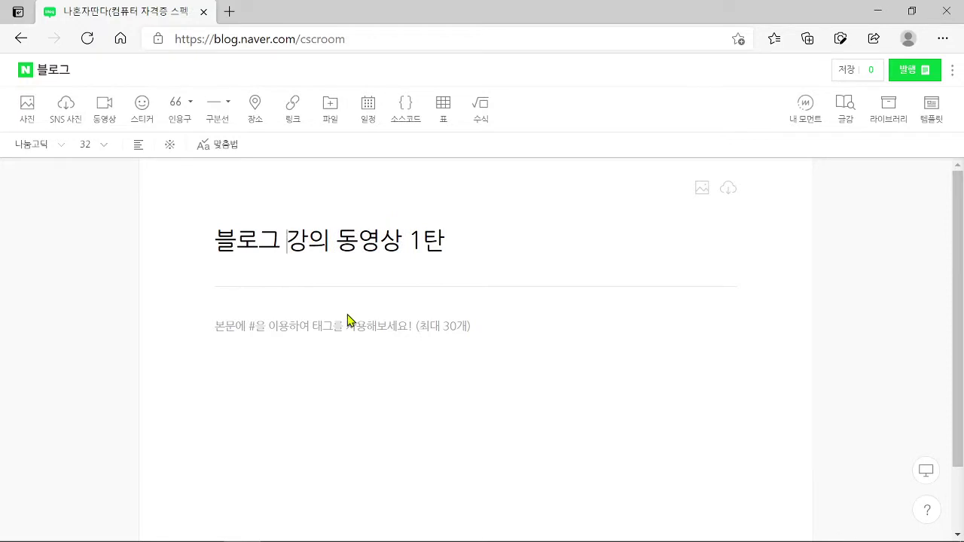
pyautogui.click(446, 248)
# Step: Write "블로그 강의 영상 참고하세요." as the post's body text and leave a blank line below it
pyautogui.click(289, 330)
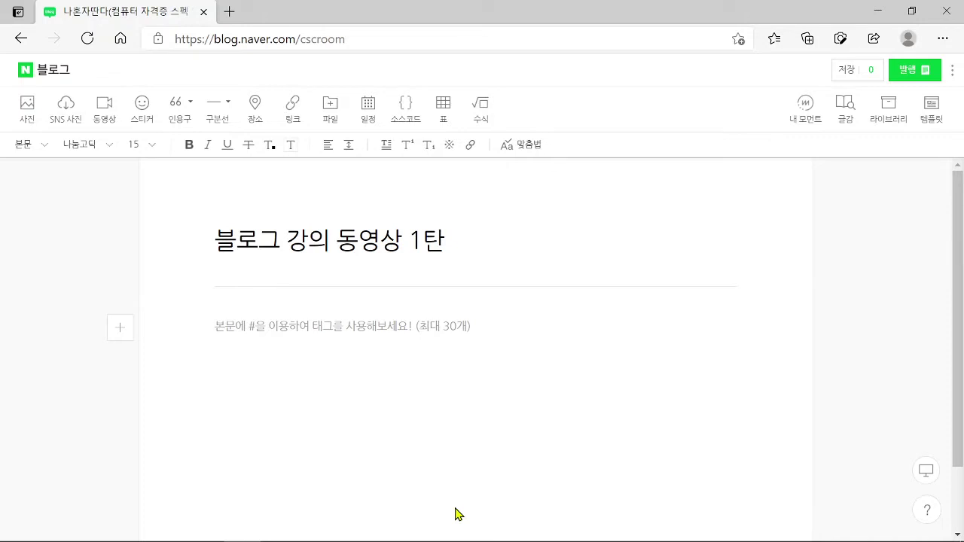
pyautogui.write('블로그')
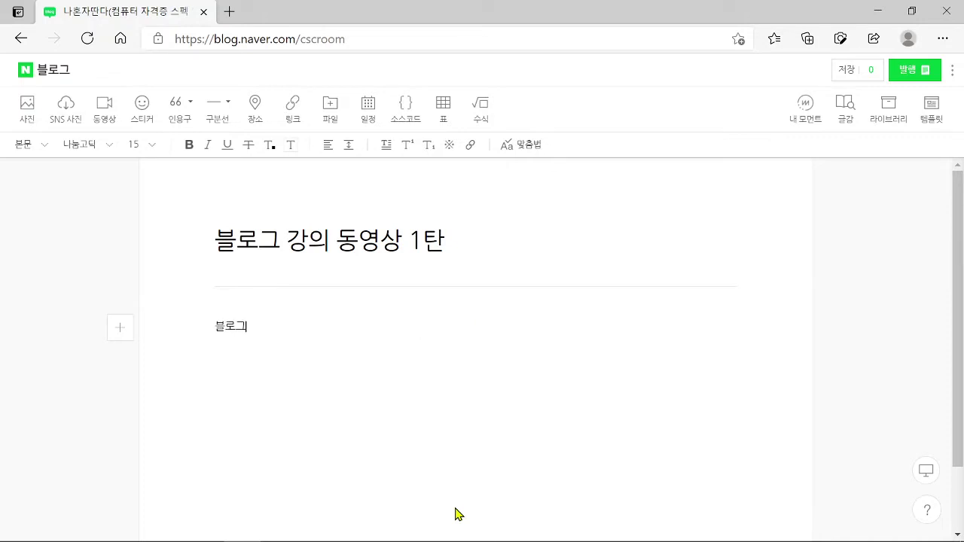
pyautogui.write(' 강의 영상 참고하세요.')
pyautogui.press('Return')
pyautogui.press('Return')
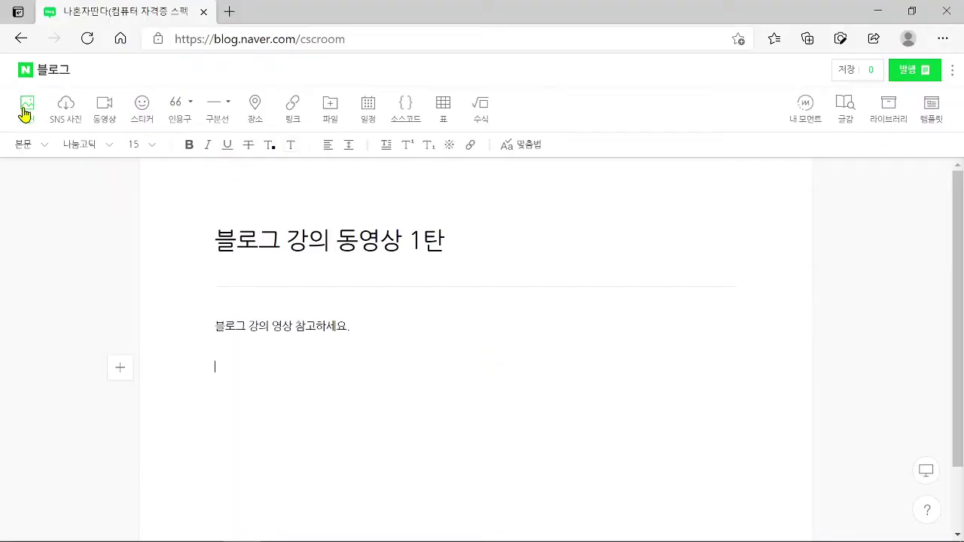
# Step: Upload the video 인터넷집짓기블로그2일차 to the post from the 2021년도 > 광주북구청 > 유튜브게시용 folder on drive D
pyautogui.click(104, 113)
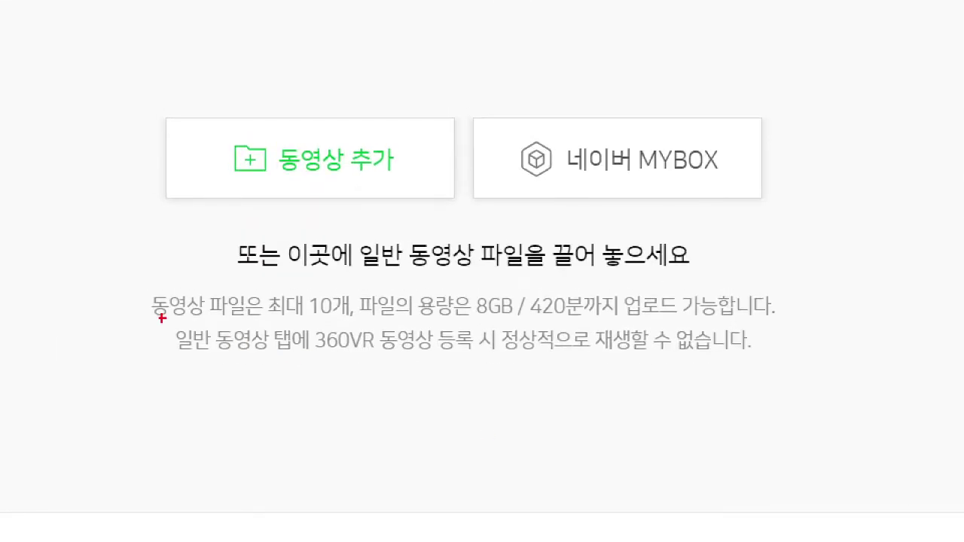
pyautogui.moveTo(140, 285)
pyautogui.mouseDown()
pyautogui.moveTo(140, 301)
pyautogui.moveTo(224, 372)
pyautogui.moveTo(788, 362)
pyautogui.mouseUp()
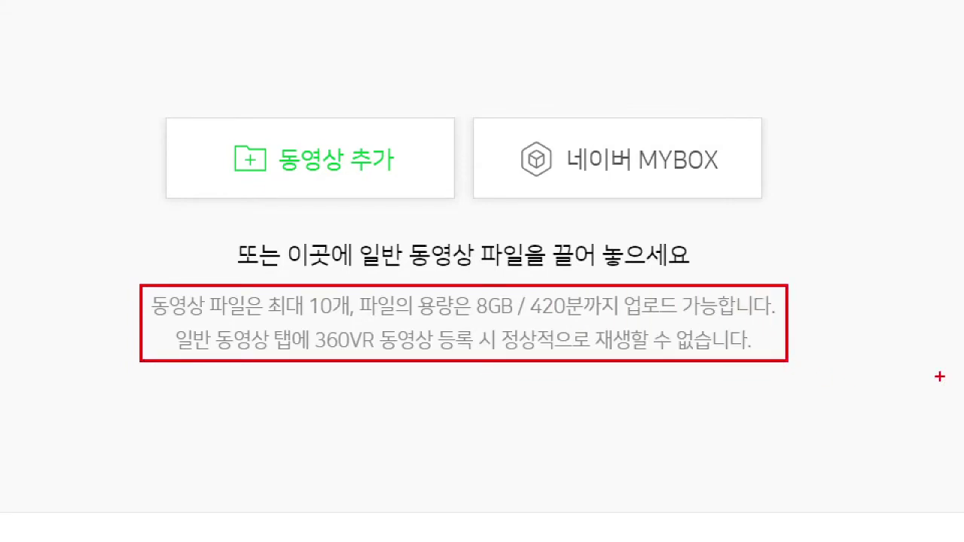
pyautogui.moveTo(477, 320); pyautogui.dragTo(595, 324)
pyautogui.press('Escape')
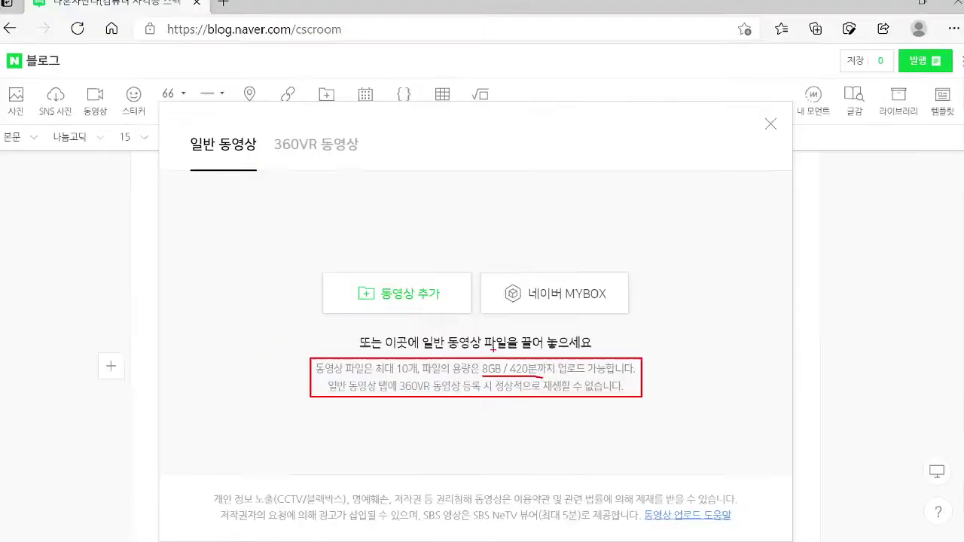
pyautogui.click(407, 300)
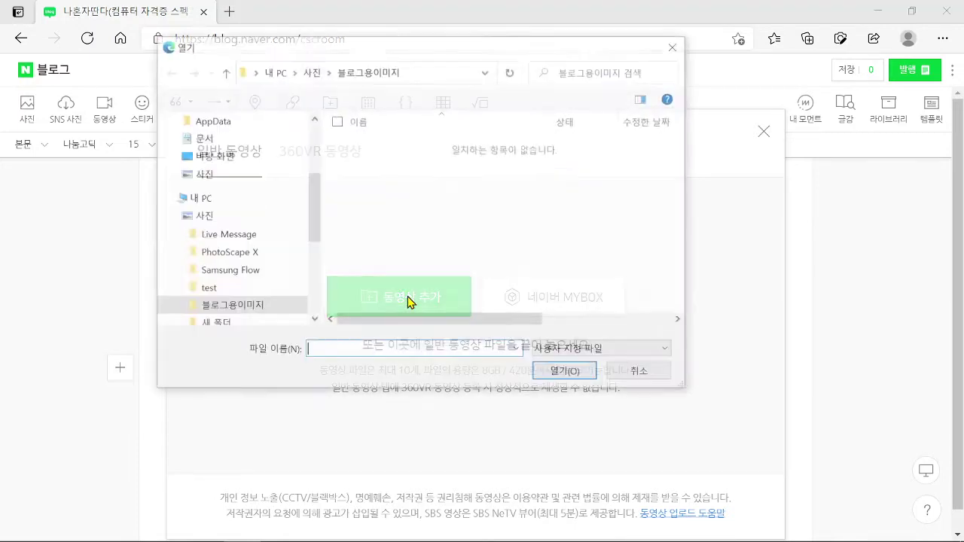
pyautogui.moveTo(318, 215); pyautogui.dragTo(317, 264)
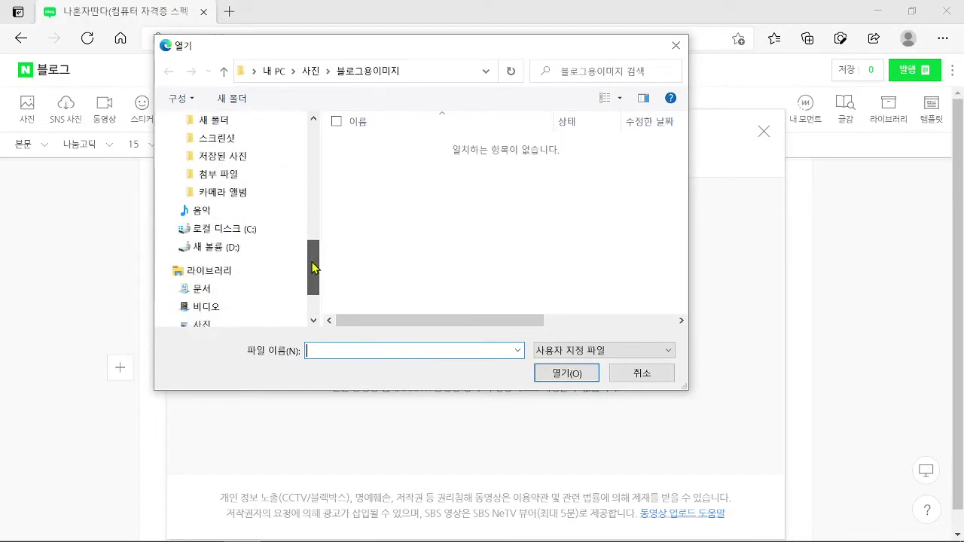
pyautogui.click(238, 248)
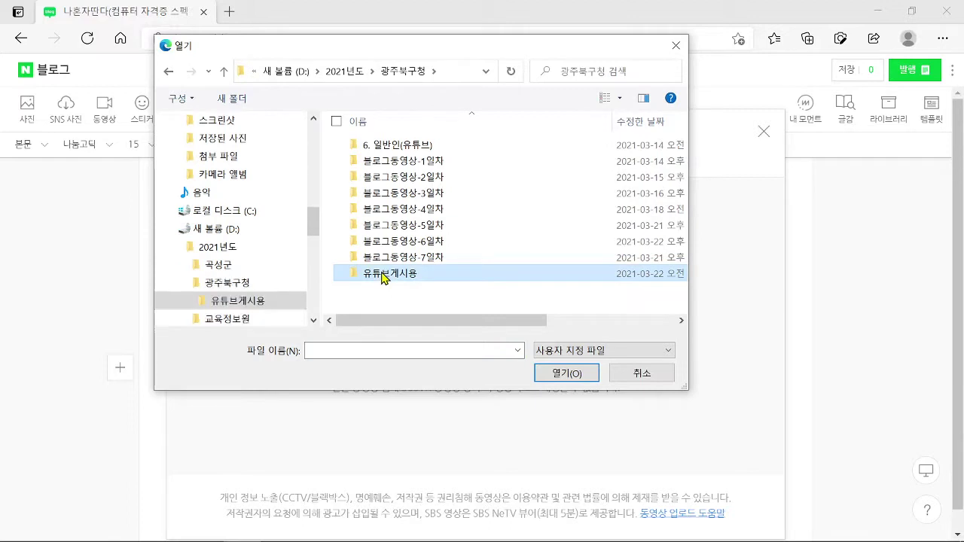
pyautogui.doubleClick(382, 276)
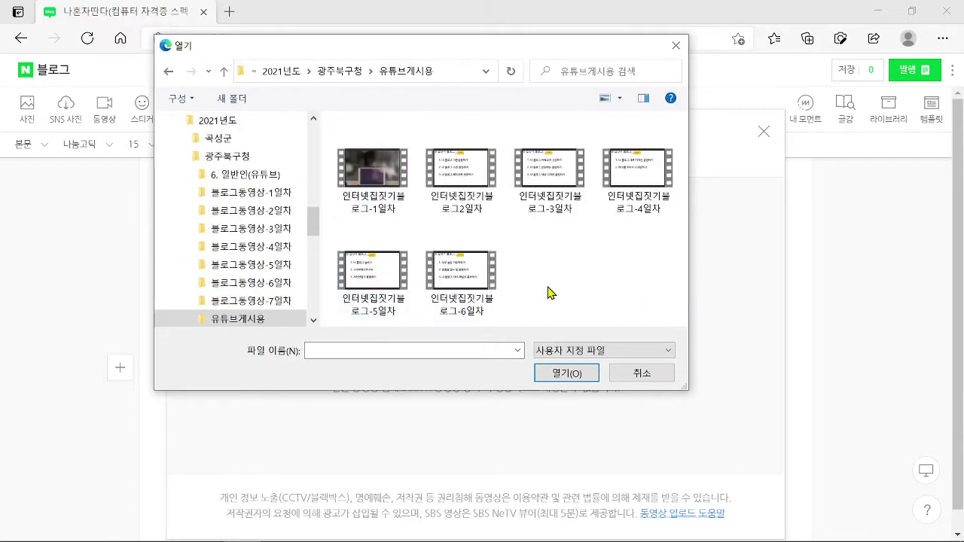
pyautogui.click(461, 179)
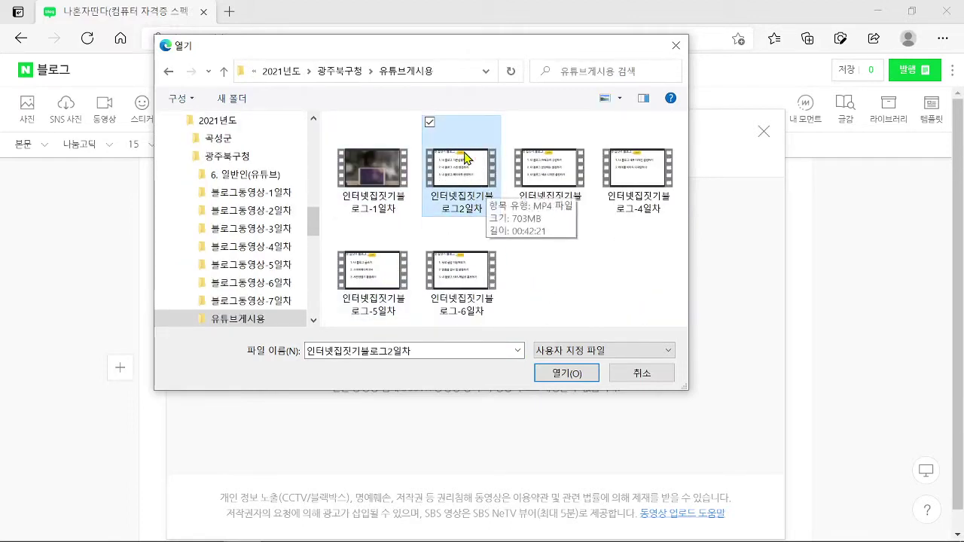
pyautogui.click(578, 381)
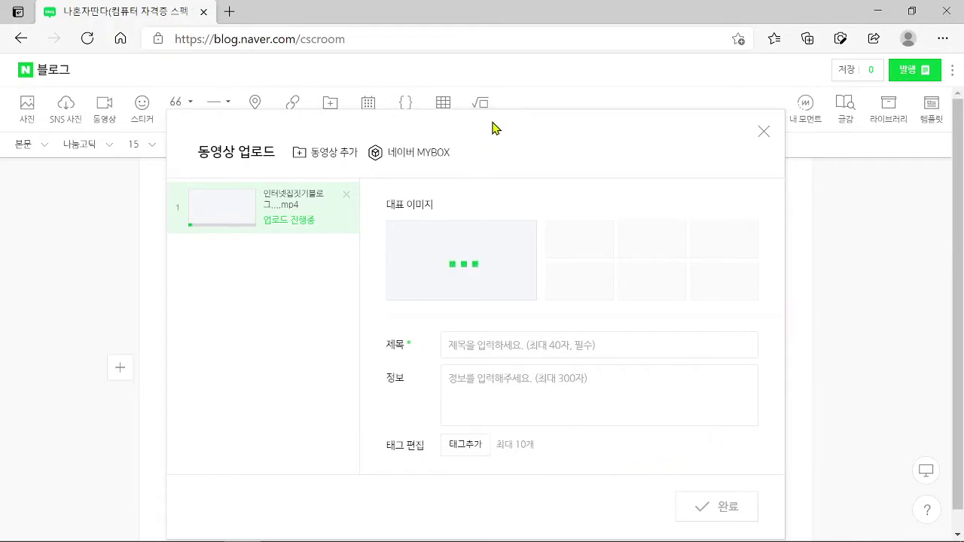
pyautogui.moveTo(494, 126)
pyautogui.mouseDown()
pyautogui.moveTo(493, 102)
pyautogui.moveTo(496, 143)
pyautogui.mouseUp()
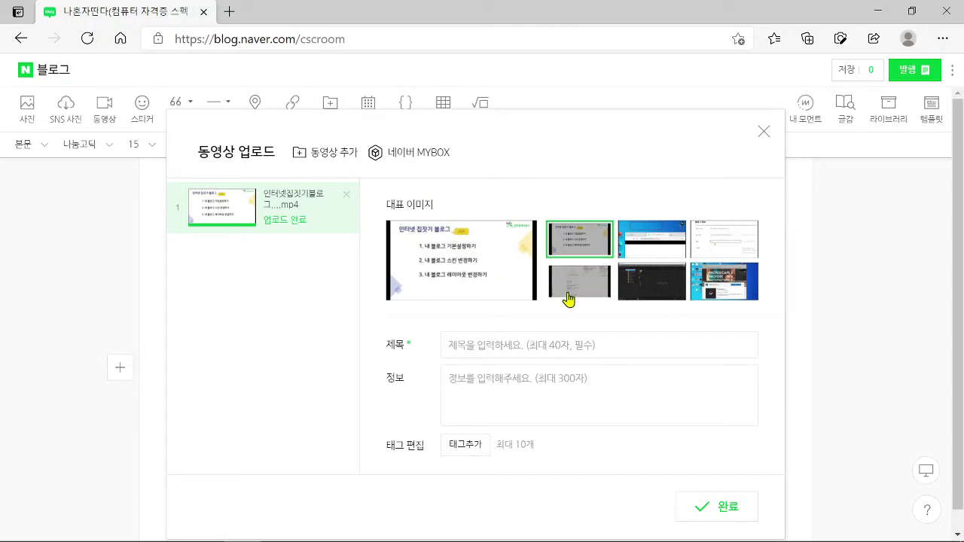
# Step: Try the alternative frames as the video's representative image, ending on the first frame with the lesson's title slide
pyautogui.click(646, 253)
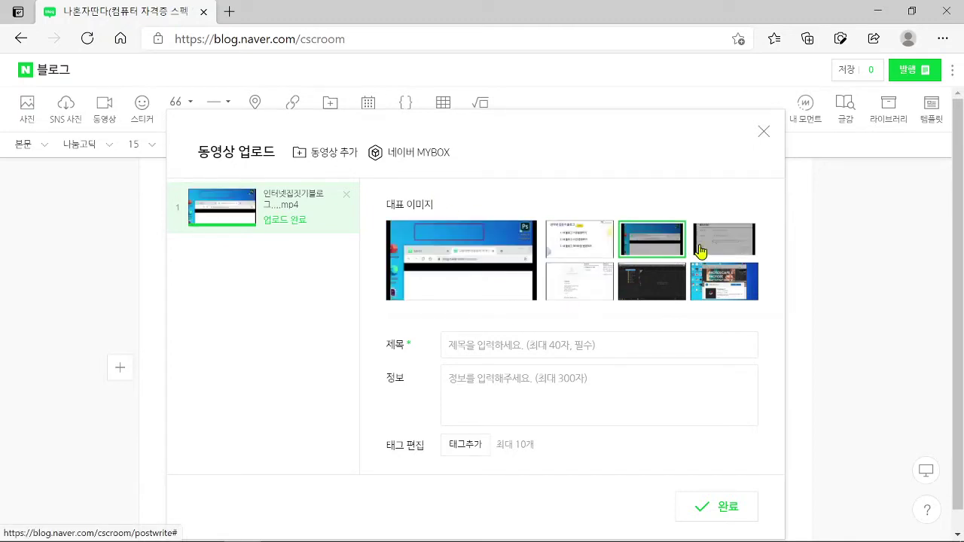
pyautogui.click(726, 251)
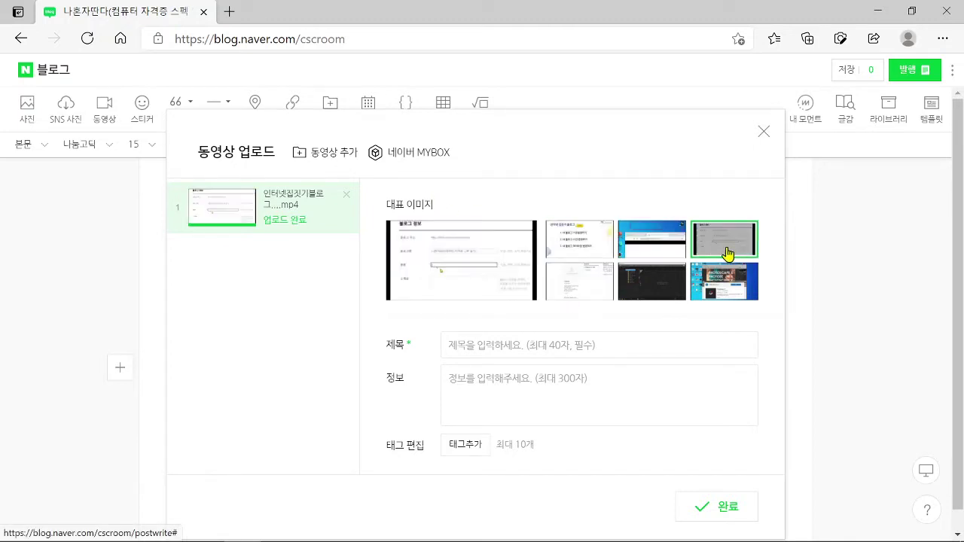
pyautogui.click(587, 290)
pyautogui.click(657, 291)
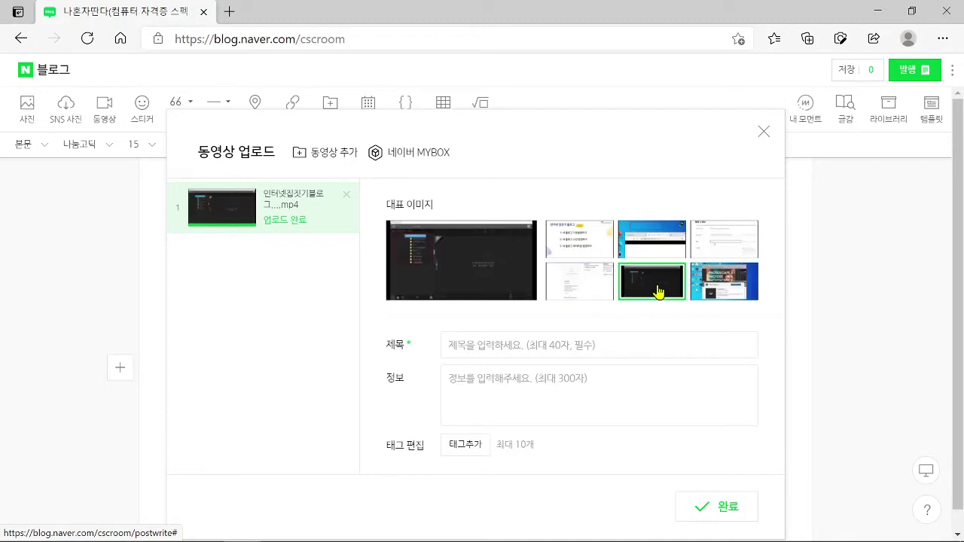
pyautogui.click(722, 287)
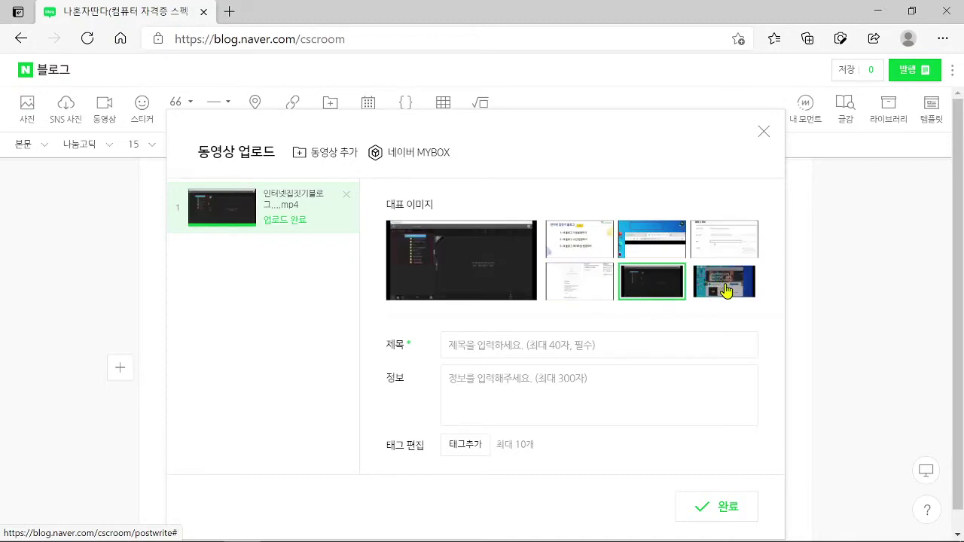
pyautogui.click(575, 290)
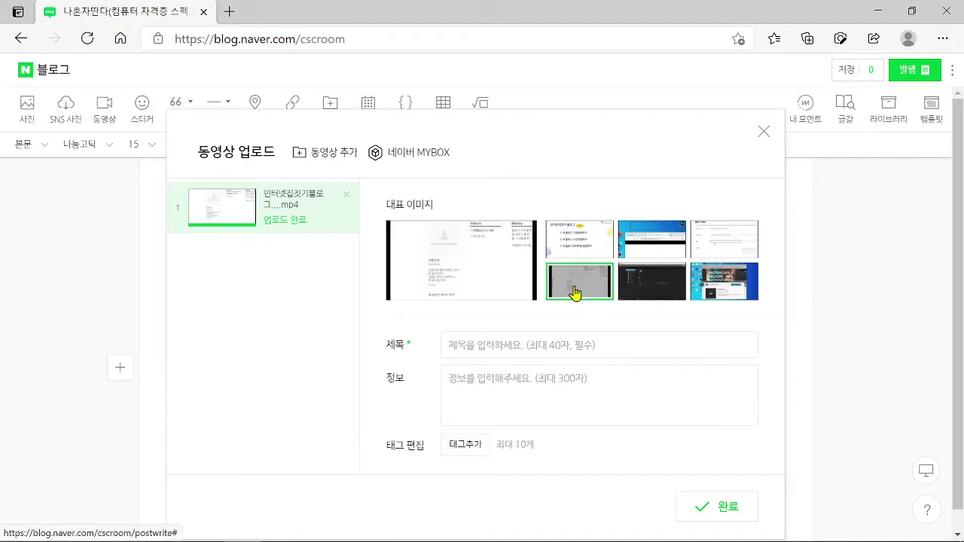
pyautogui.click(728, 245)
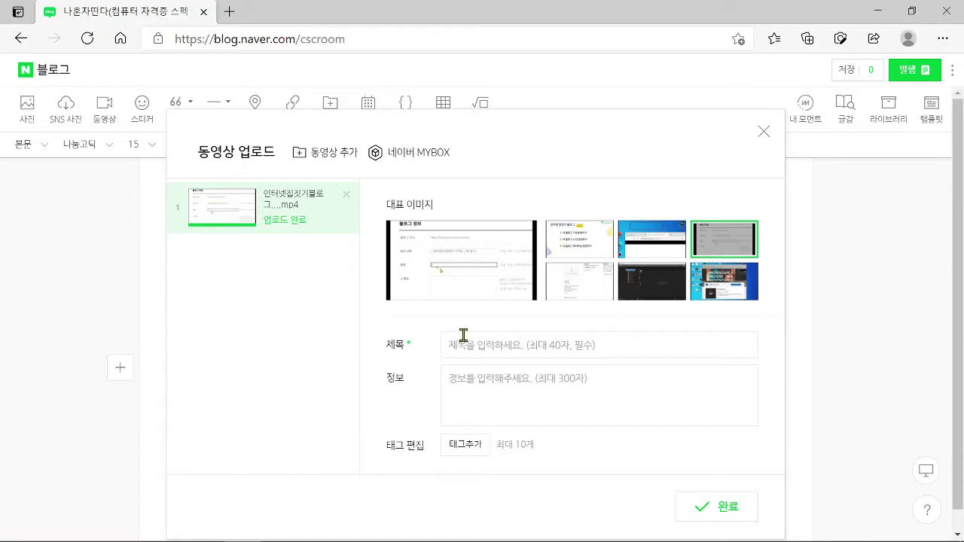
pyautogui.click(580, 239)
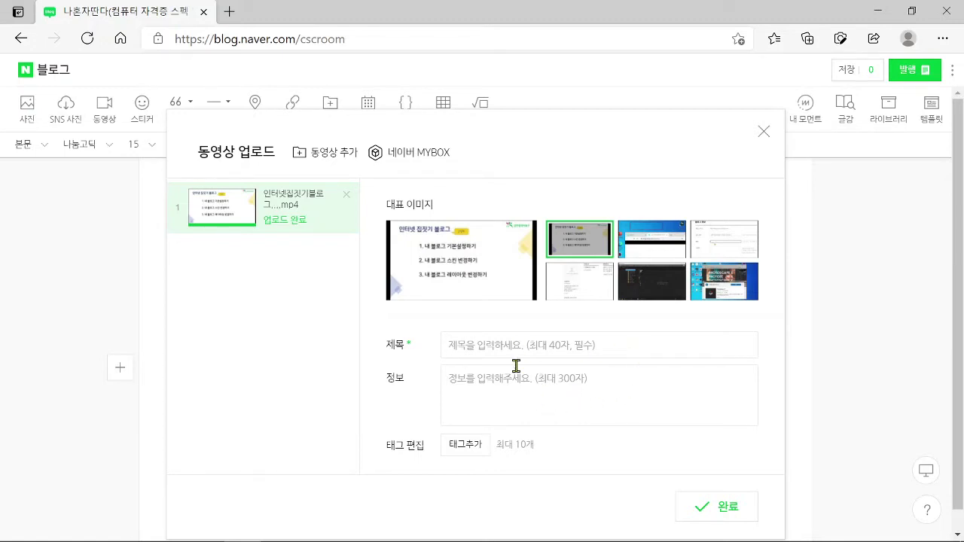
# Step: Title the video "블로그 기본 설정 및 레이아웃 구성하기" with description "처음 블로그를 제작하시는 분들께 기본적인 블로그 구성을 설명하는 동영상입니다. 쉽게 블로그 만드는 방법을 배우실 수 있습니다"
pyautogui.write('ㅊ')
pyautogui.write('처음')
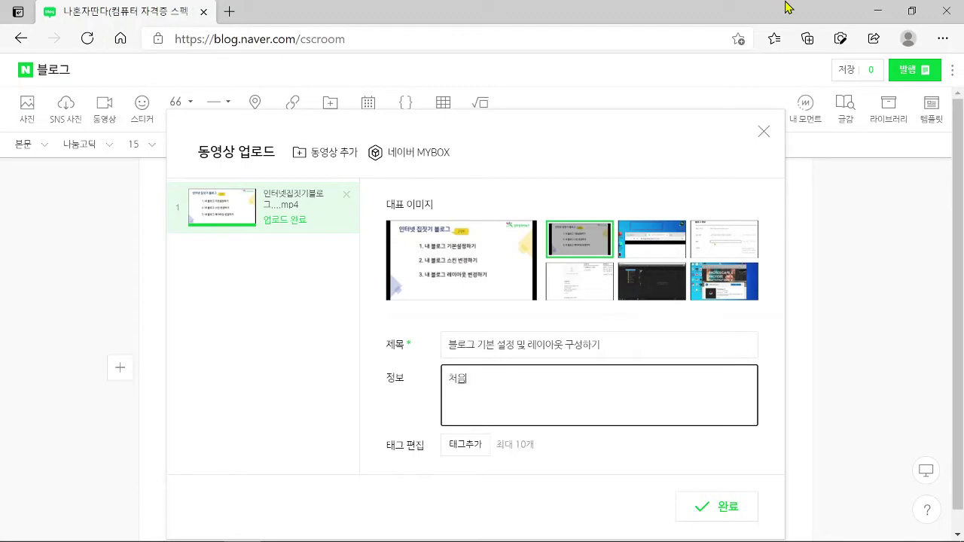
pyautogui.write(' 블ㄹ')
pyautogui.write('로그를 제재')
pyautogui.write('하시는 분들')
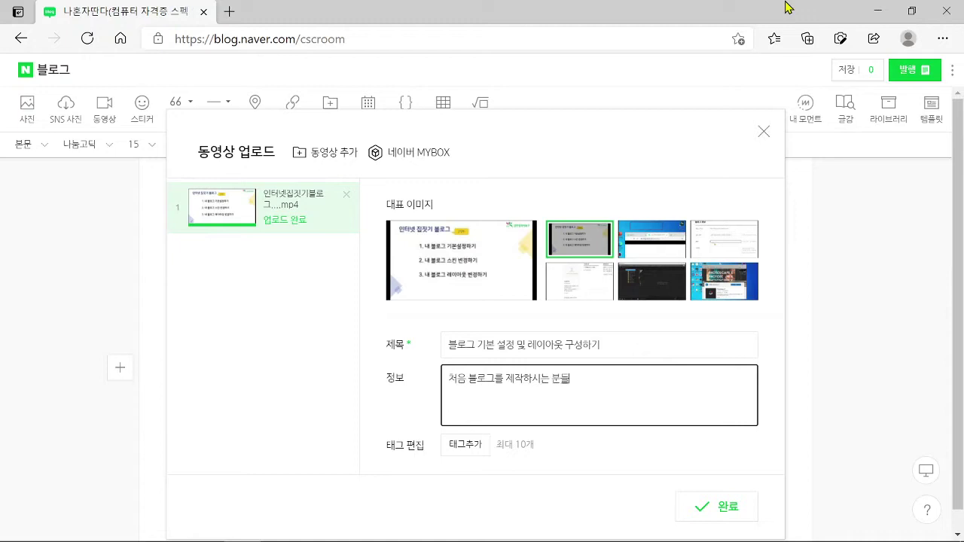
pyautogui.write('께 기본적인 블로그 구성을 설명하는 동영상입니다. 쉽게 블로그 만드는 방법을 배워')
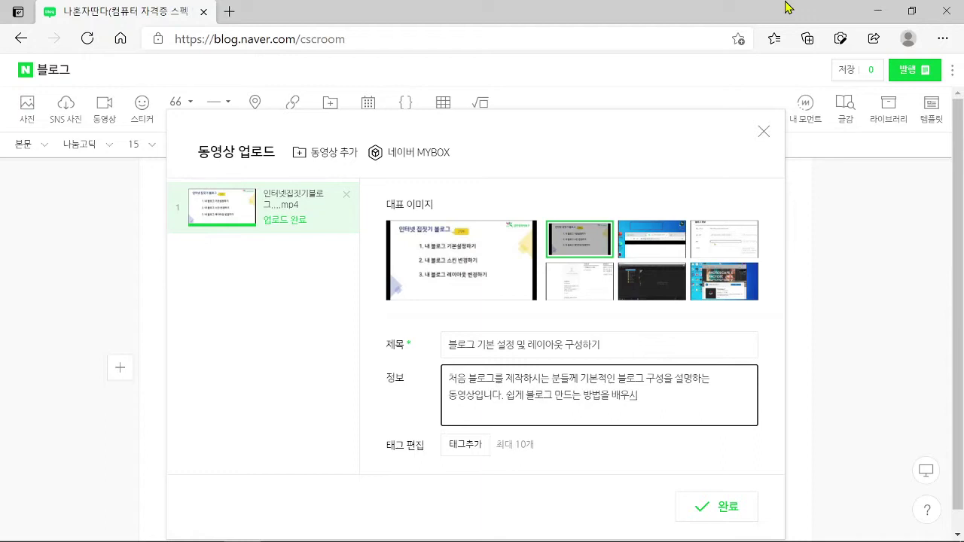
pyautogui.write('실 수 있습니다')
# Step: Add the tags 블로그, 교육 and 무료강의 to the uploaded video
pyautogui.click(459, 452)
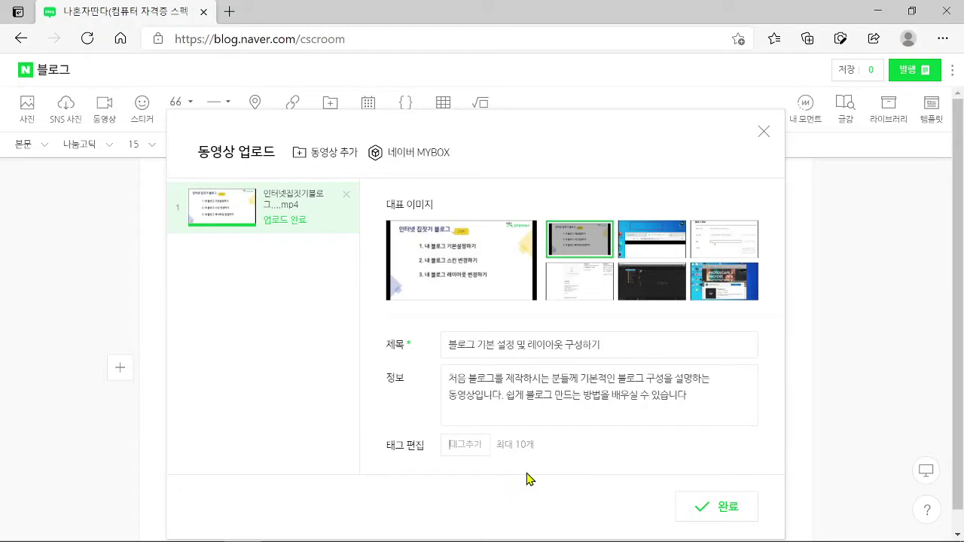
pyautogui.write('블로그')
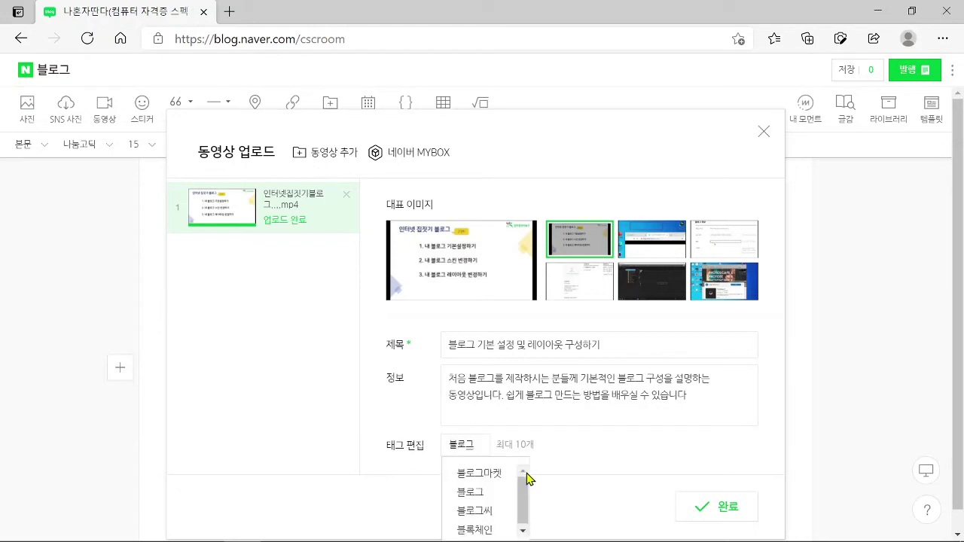
pyautogui.press('Return')
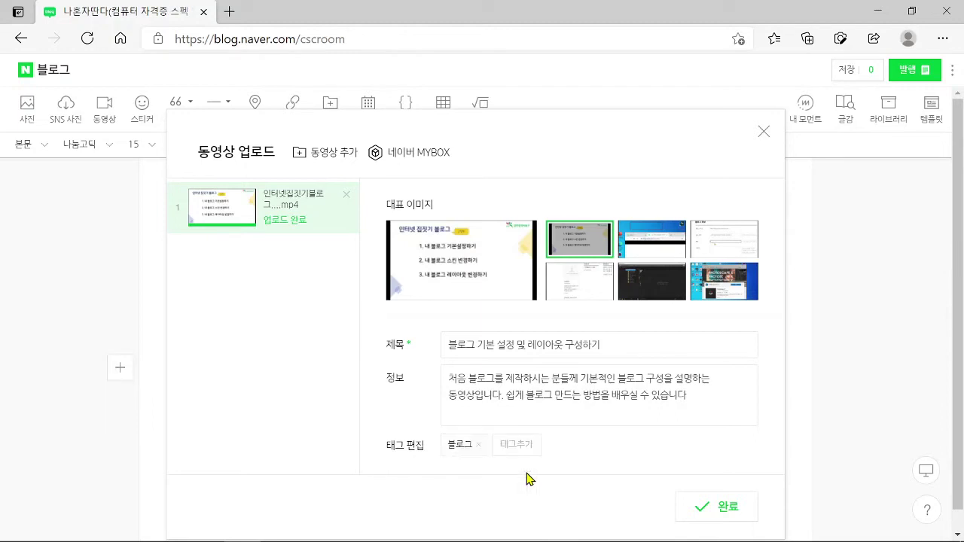
pyautogui.write('교')
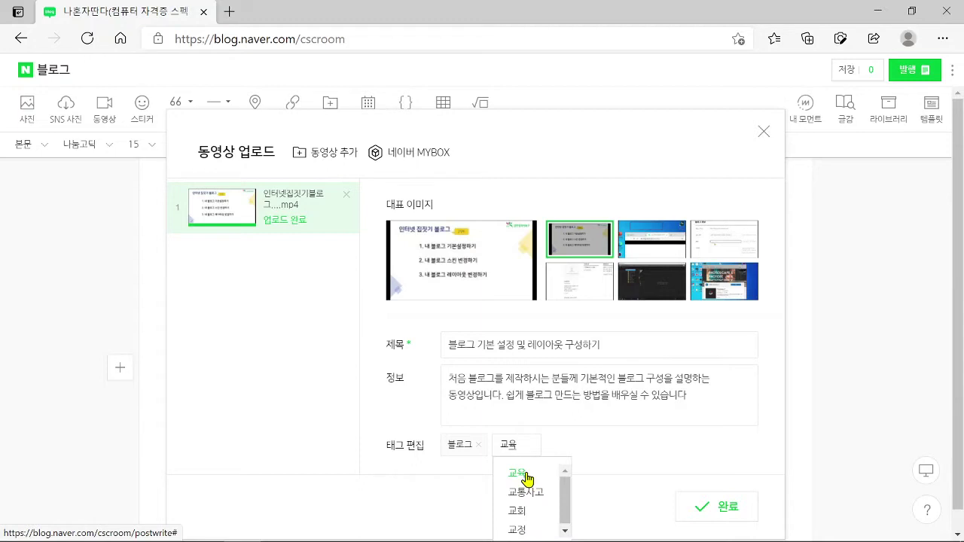
pyautogui.write('육')
pyautogui.click(526, 474)
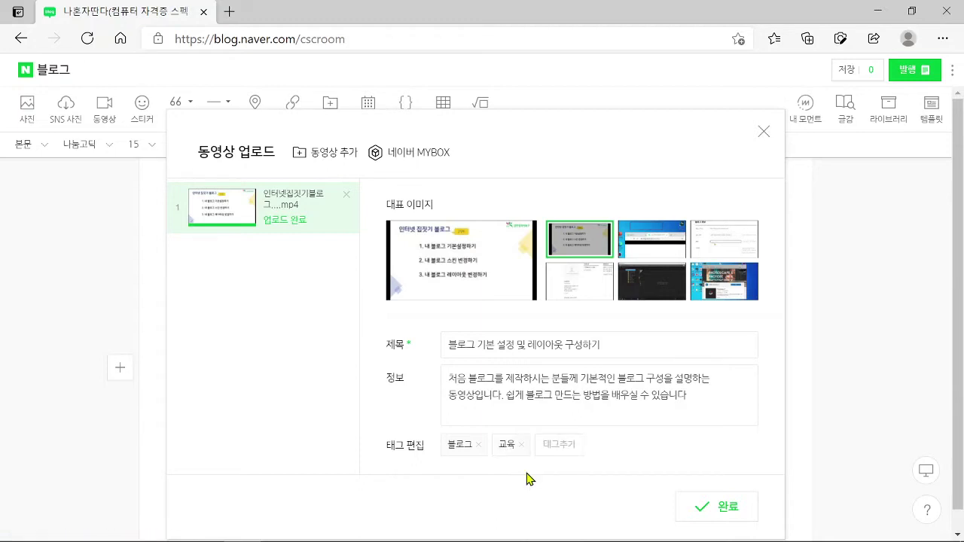
pyautogui.write('무료')
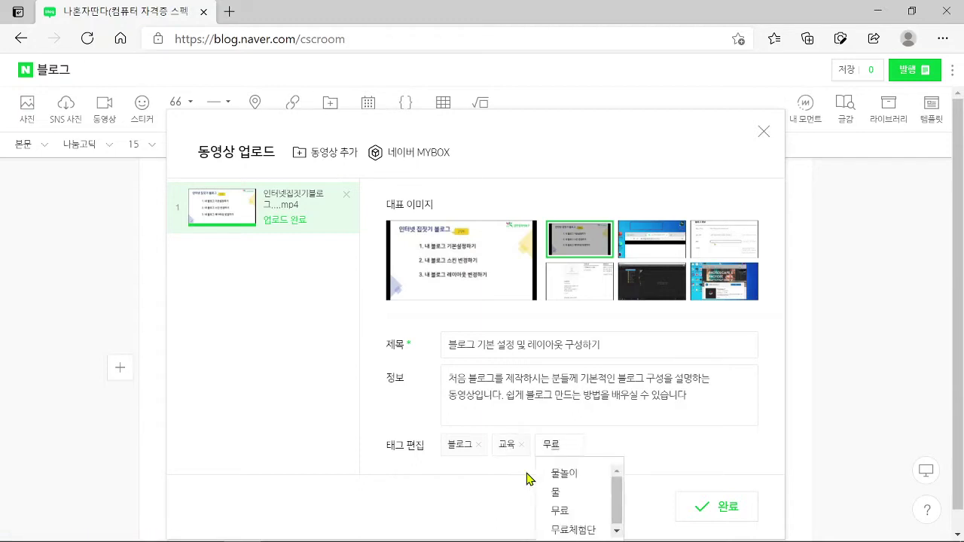
pyautogui.write('강의')
pyautogui.press('Return')
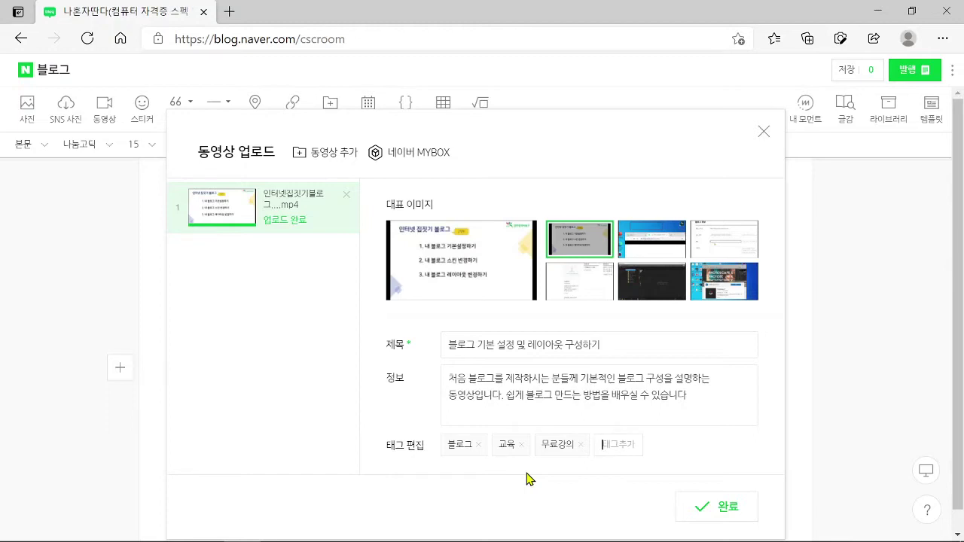
# Step: Add three more video tags: 블로그레이아웃변경, 네이버블로그 and 블로그제작
pyautogui.write('레이아웃')
pyautogui.write('블로그')
pyautogui.press('Return')
pyautogui.write('네이버블로그')
pyautogui.press('Return')
pyautogui.write('블로그제재')
pyautogui.press('Return')
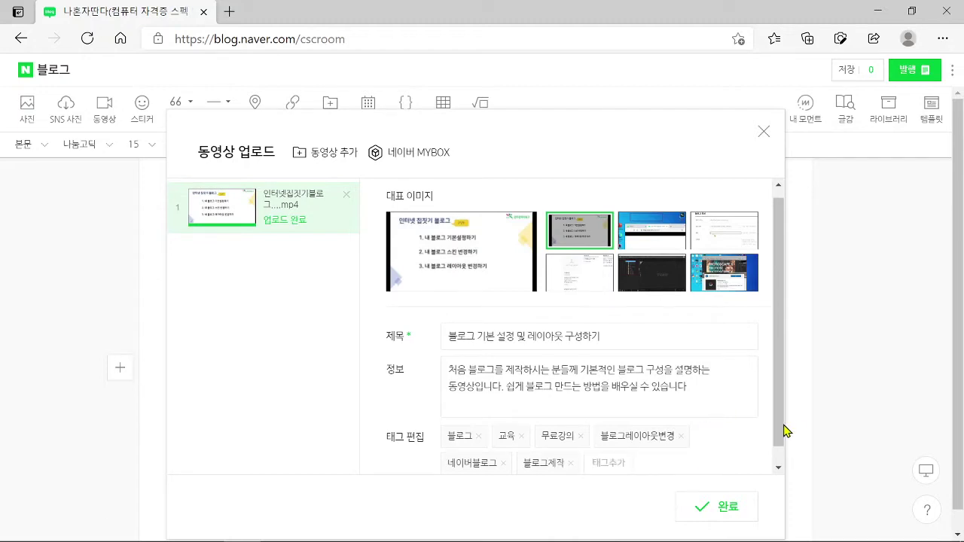
pyautogui.scroll(-1, 776, 436)
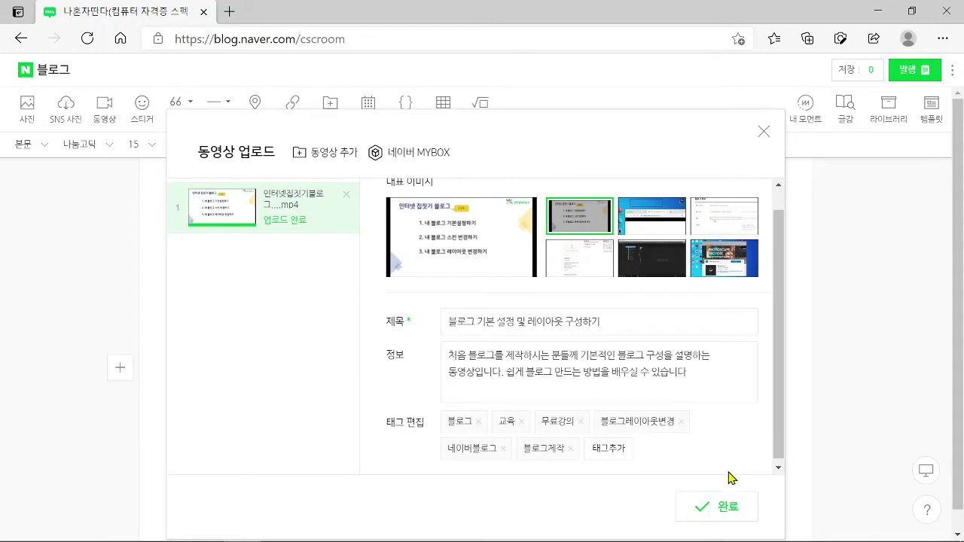
# Step: Finish the upload to insert the lecture video into the post body and look over how it appears
pyautogui.moveTo(669, 489)
pyautogui.mouseDown()
pyautogui.moveTo(716, 528)
pyautogui.moveTo(761, 527)
pyautogui.mouseUp()
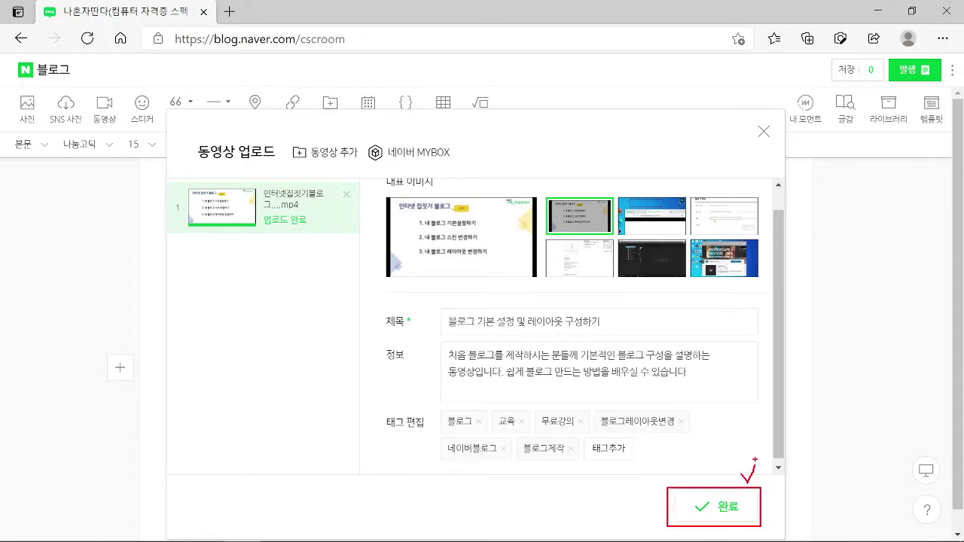
pyautogui.click(720, 513)
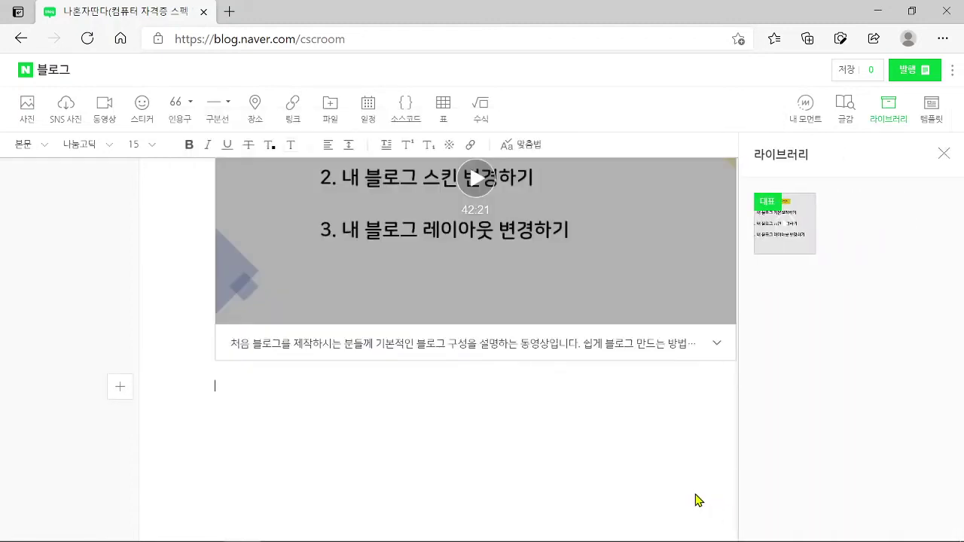
pyautogui.scroll(3, 680, 477)
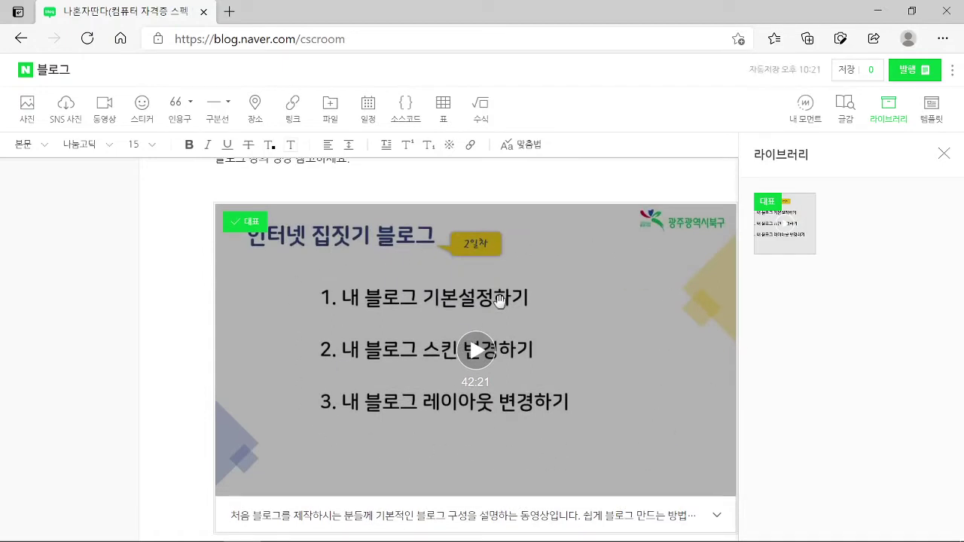
pyautogui.scroll(-1, 607, 428)
pyautogui.scroll(-1, 608, 427)
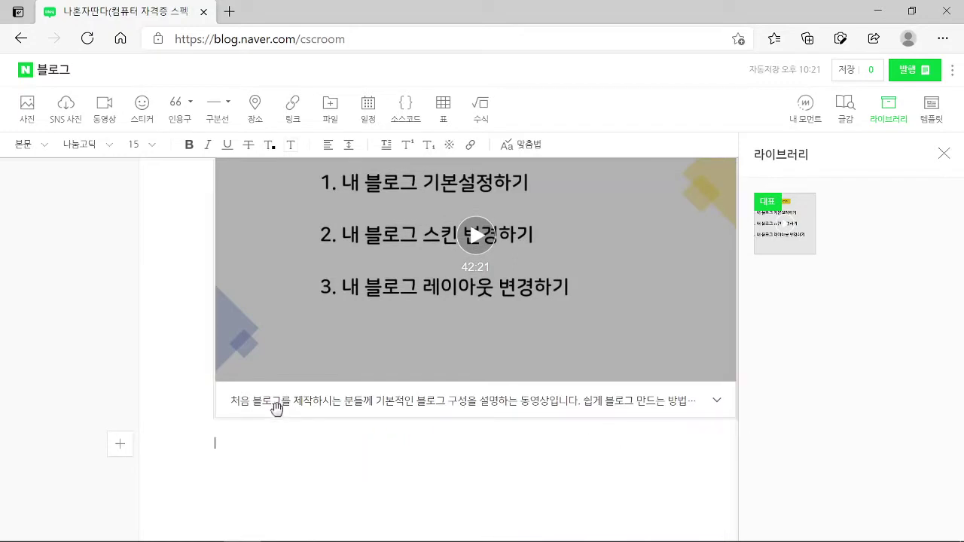
pyautogui.click(717, 404)
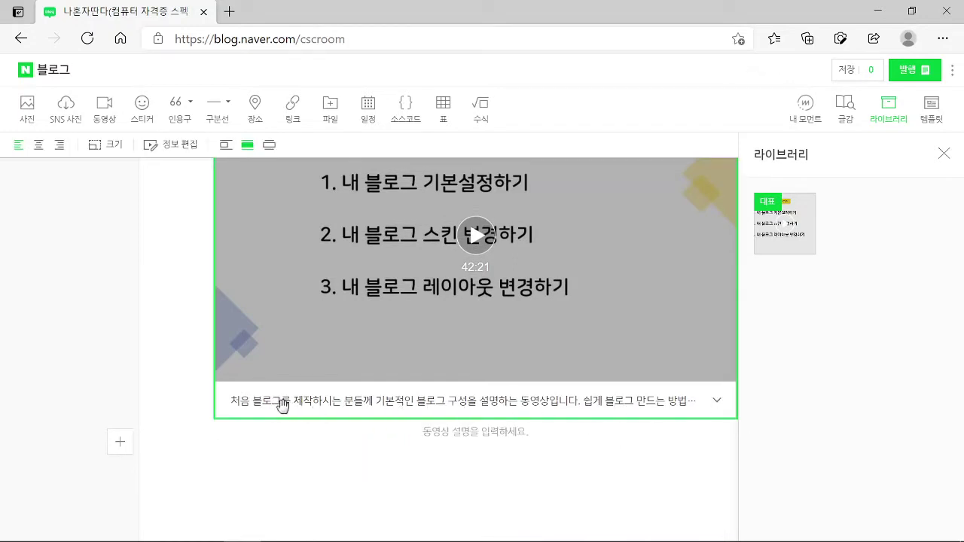
pyautogui.click(686, 498)
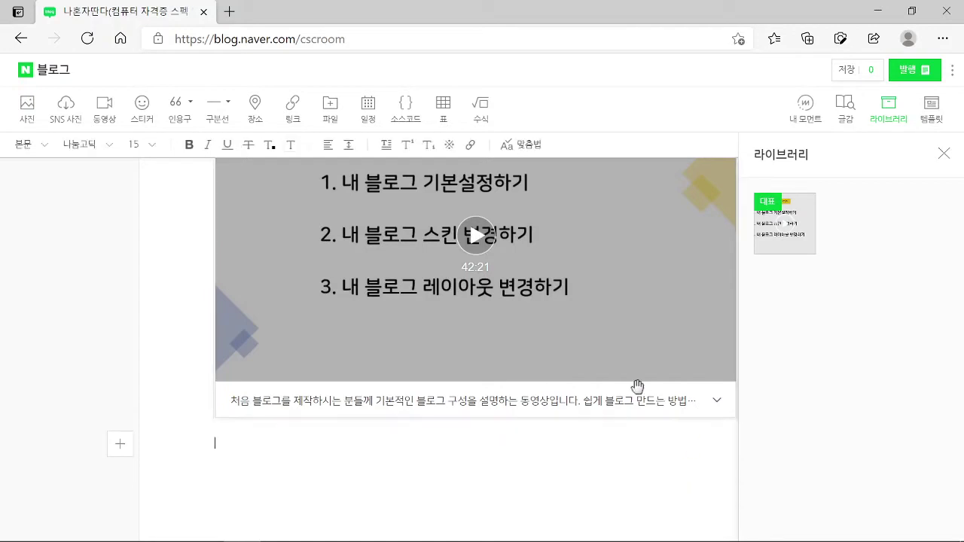
pyautogui.scroll(4, 586, 361)
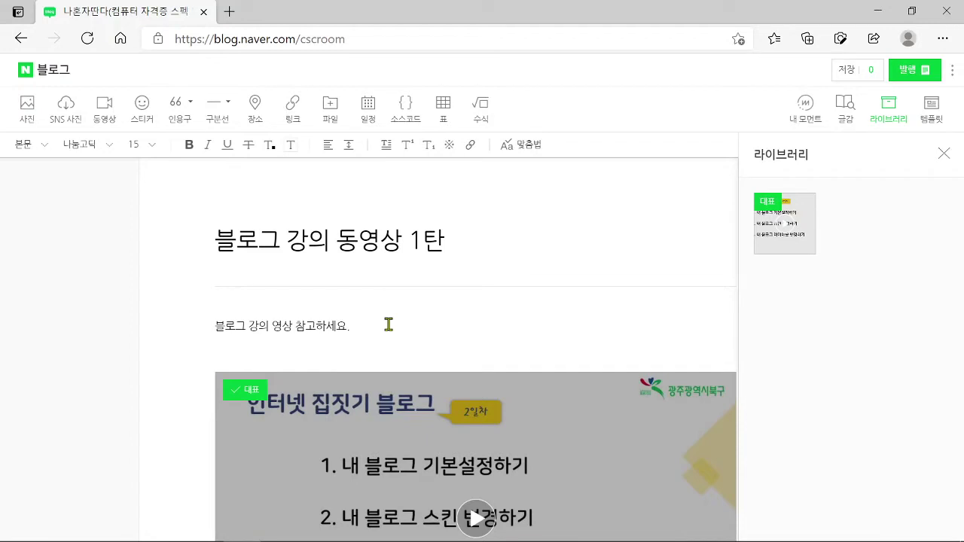
# Step: Open the post's publishing settings and set its category to 기타강의동영상
pyautogui.press('alt')
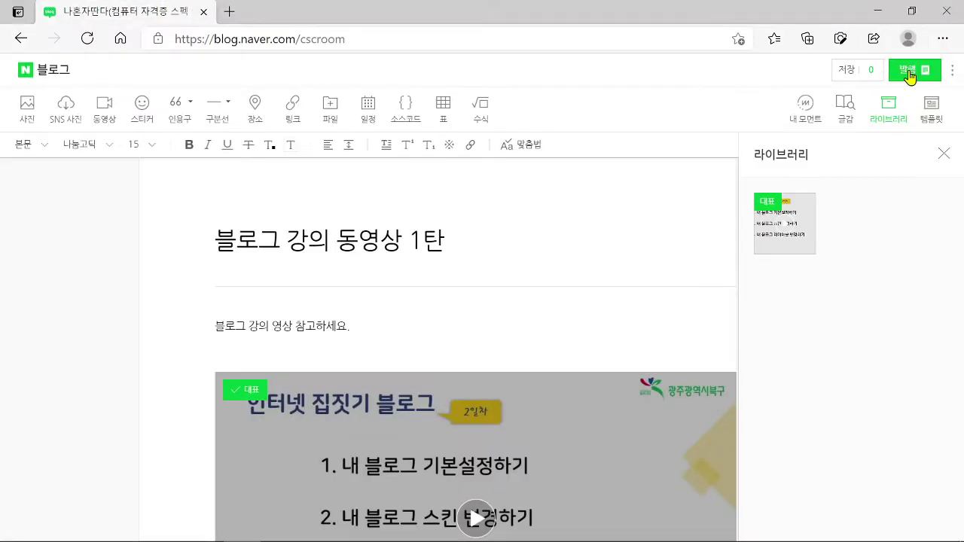
pyautogui.click(863, 74)
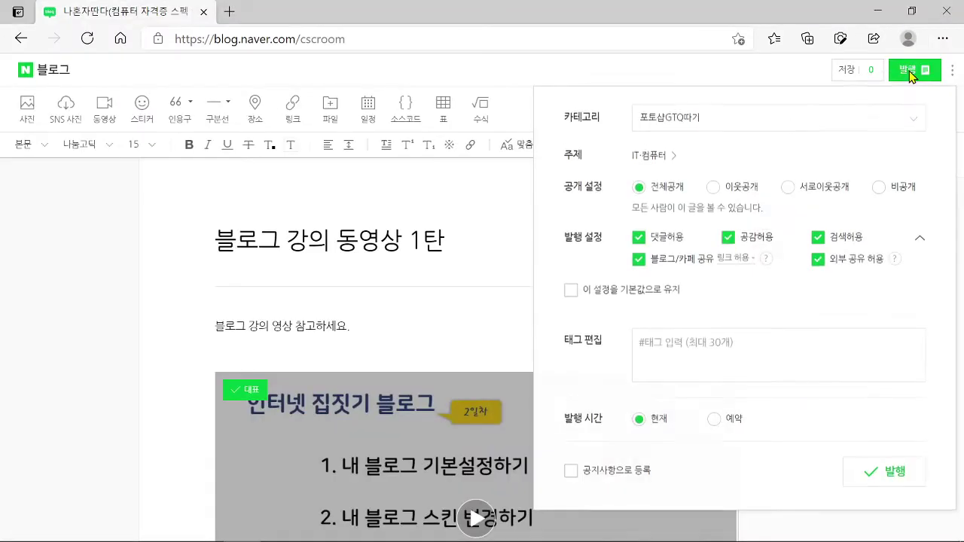
pyautogui.press('alt')
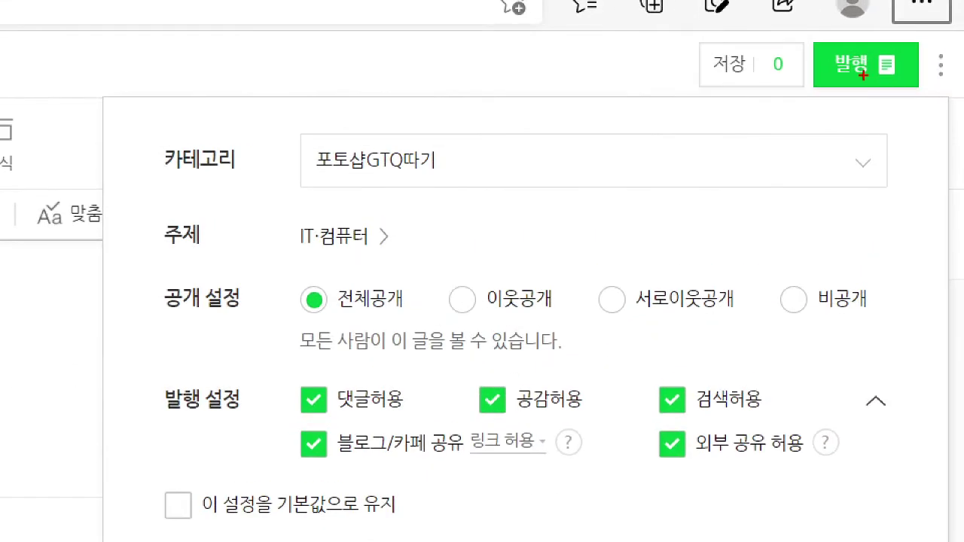
pyautogui.moveTo(158, 129)
pyautogui.mouseDown()
pyautogui.moveTo(175, 181)
pyautogui.moveTo(894, 195)
pyautogui.mouseUp()
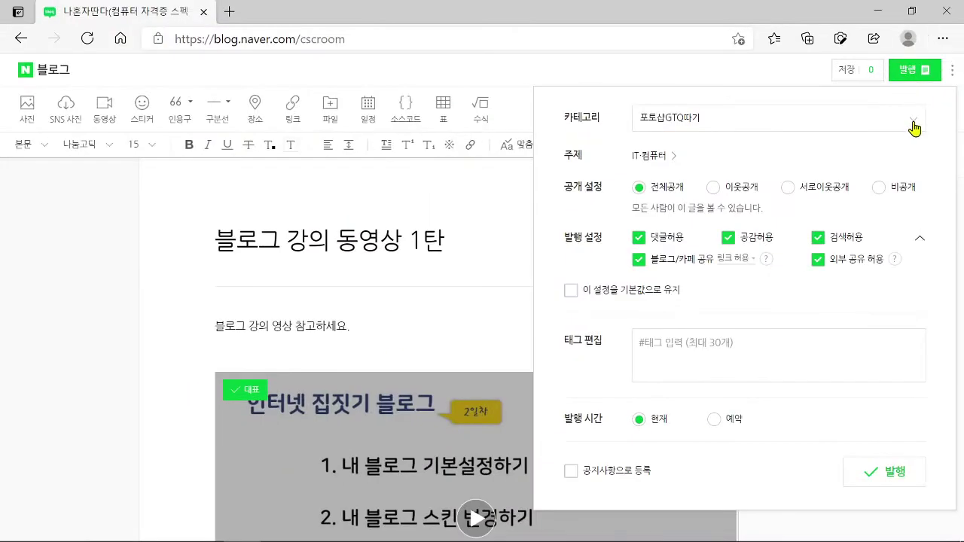
pyautogui.click(863, 163)
pyautogui.moveTo(921, 171); pyautogui.dragTo(921, 200)
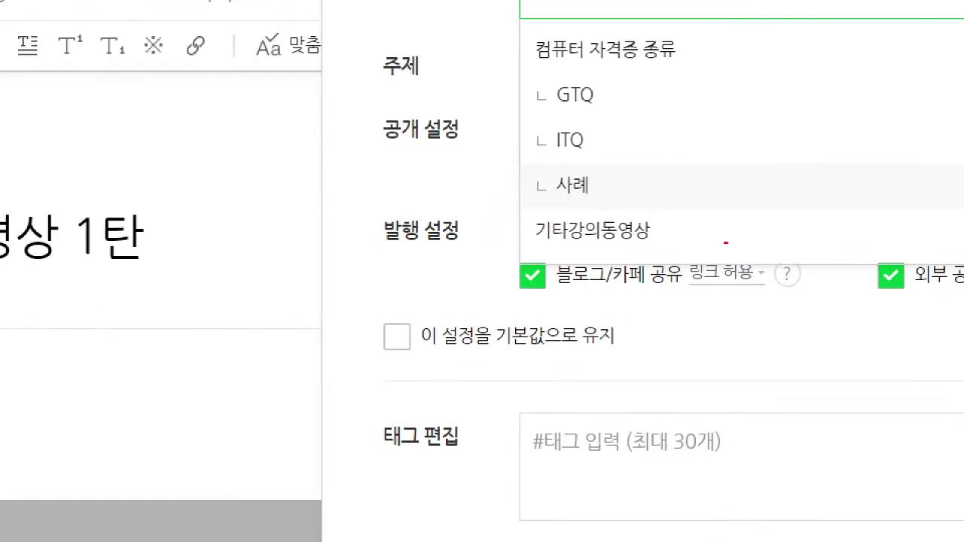
pyautogui.moveTo(528, 218)
pyautogui.mouseDown()
pyautogui.moveTo(601, 251)
pyautogui.moveTo(681, 249)
pyautogui.mouseUp()
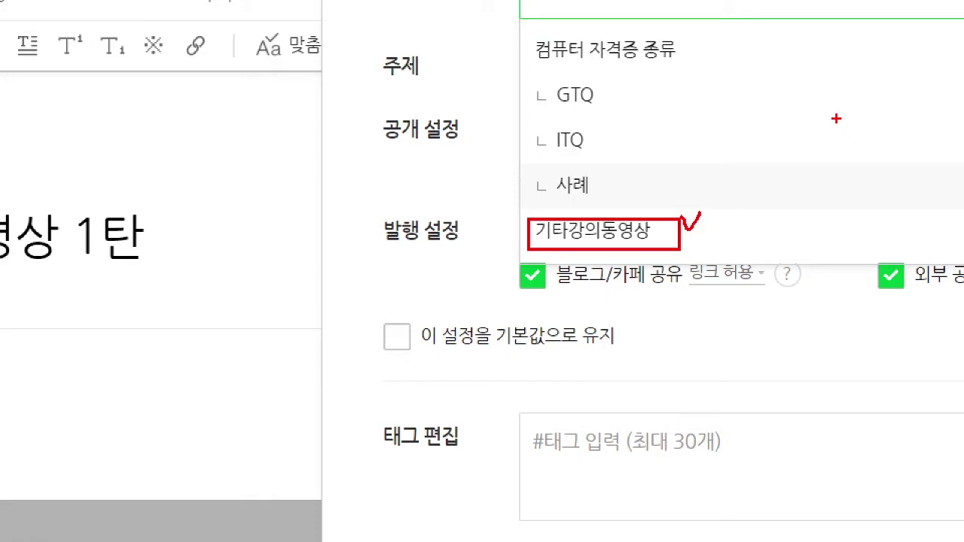
pyautogui.click(639, 240)
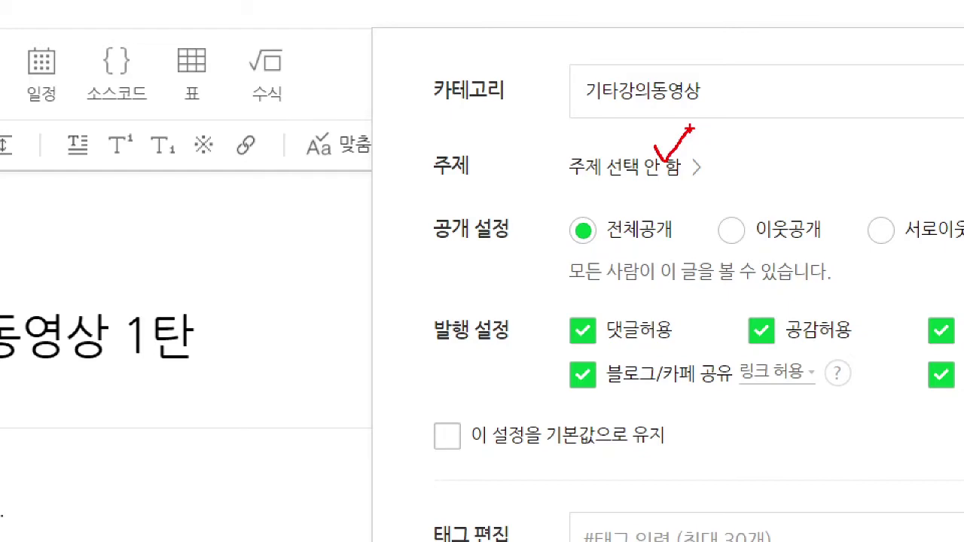
# Step: Set the post's topic to 교육·학문
pyautogui.click(633, 167)
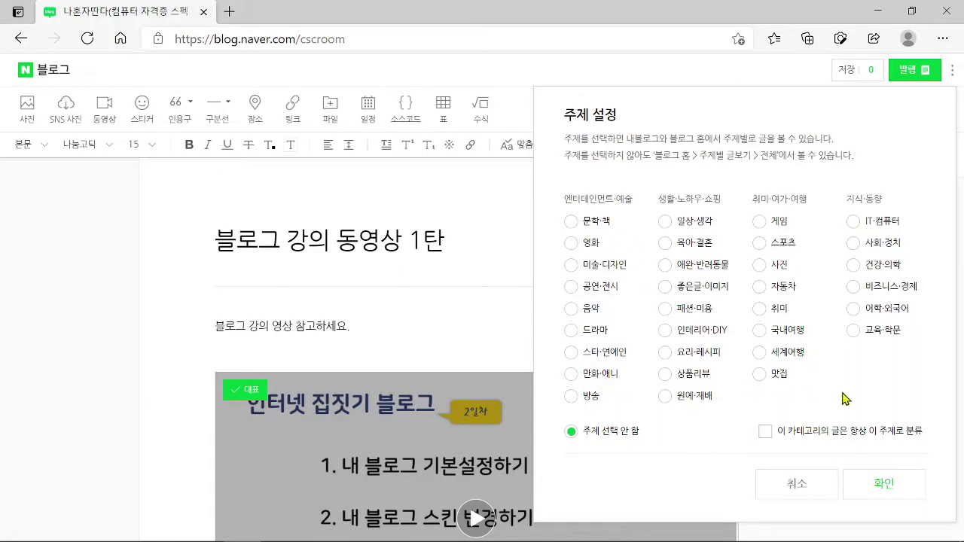
pyautogui.click(852, 329)
pyautogui.click(886, 493)
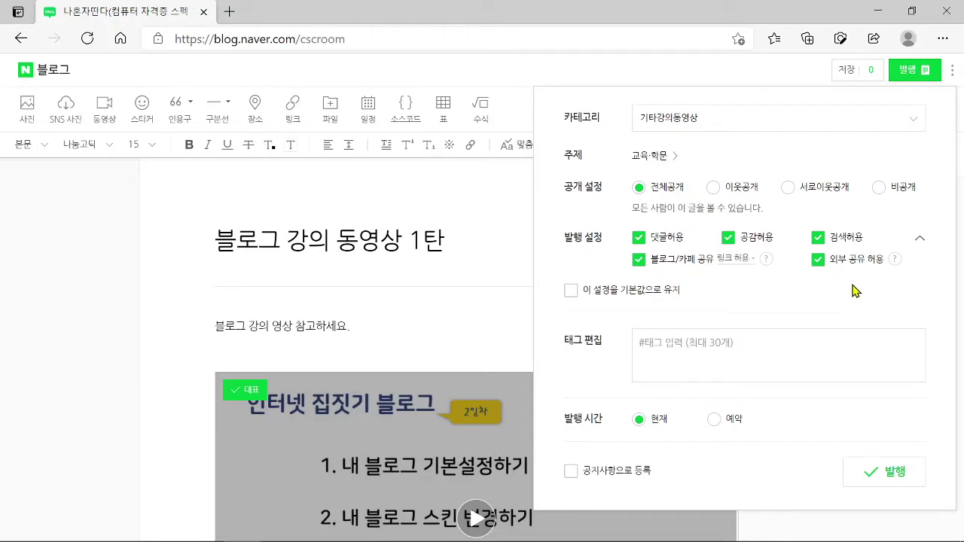
# Step: Add the post tags 블로그, 블로그강의, 네이버블로그 and 무료강의, and publish the post immediately
pyautogui.click(683, 342)
pyautogui.write('브')
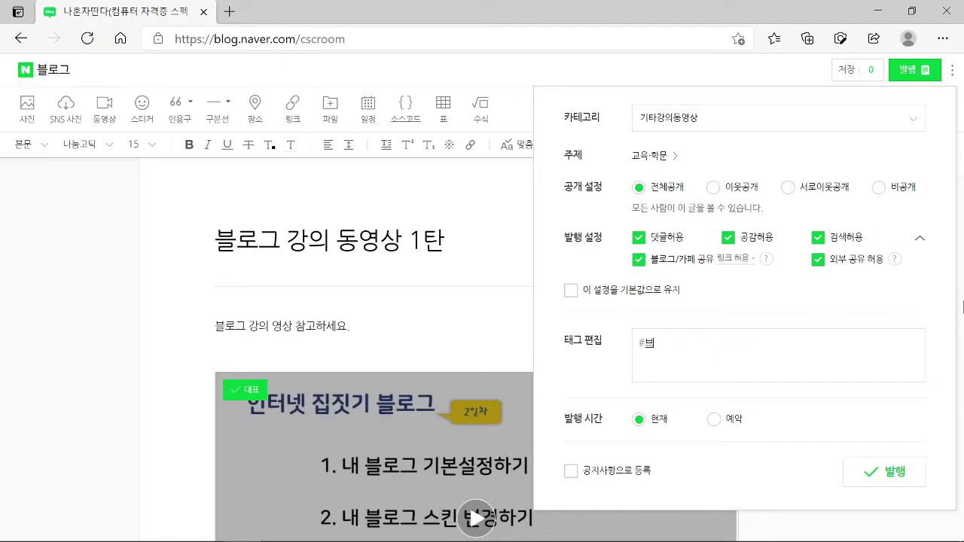
pyautogui.write('로그')
pyautogui.press('Return')
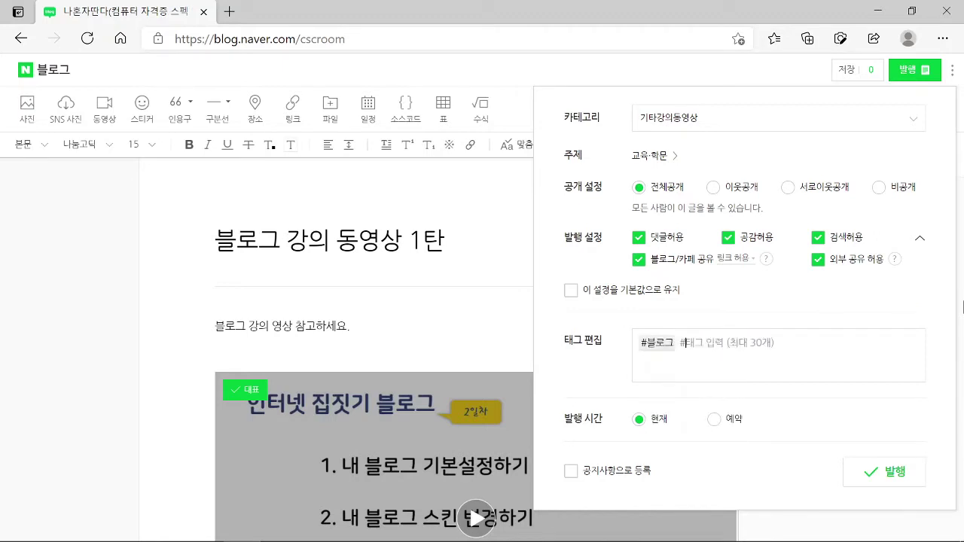
pyautogui.write('ㅂ')
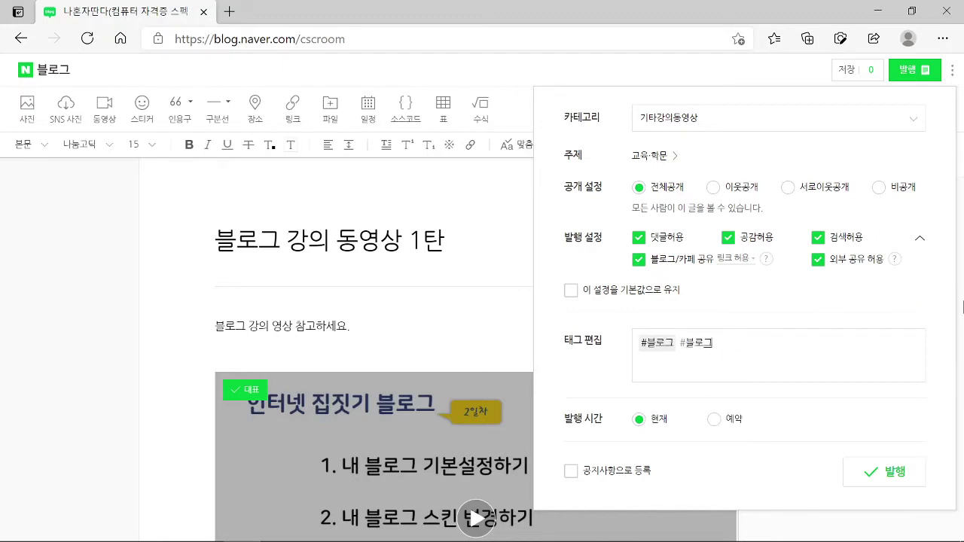
pyautogui.write('로그강의')
pyautogui.press('Return')
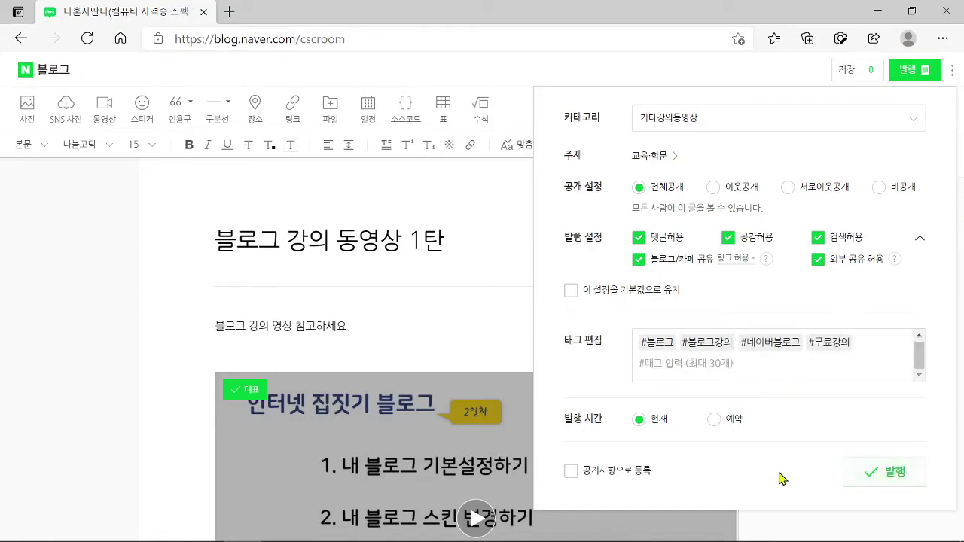
pyautogui.click(887, 473)
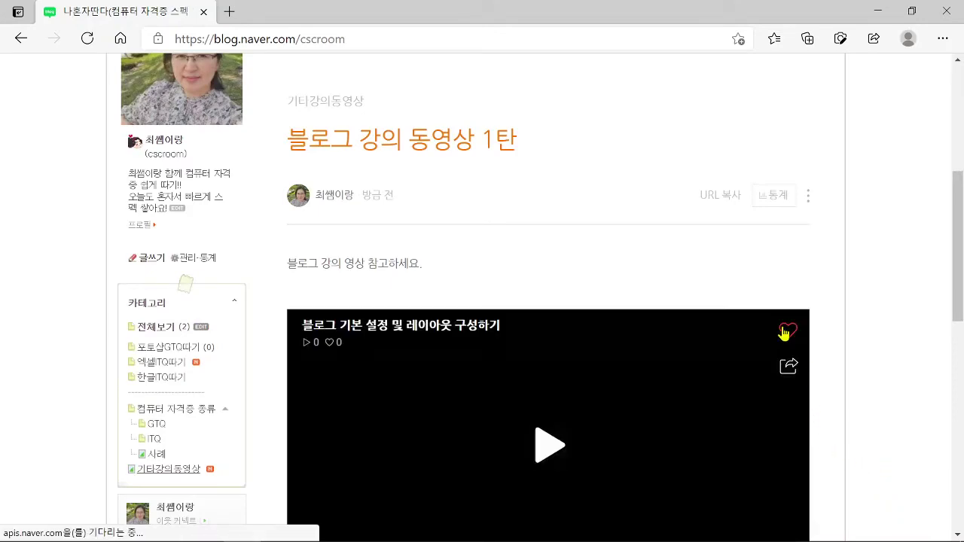
# Step: Look over the published post down to its tags and briefly play the embedded lecture video
pyautogui.scroll(-1, 723, 213)
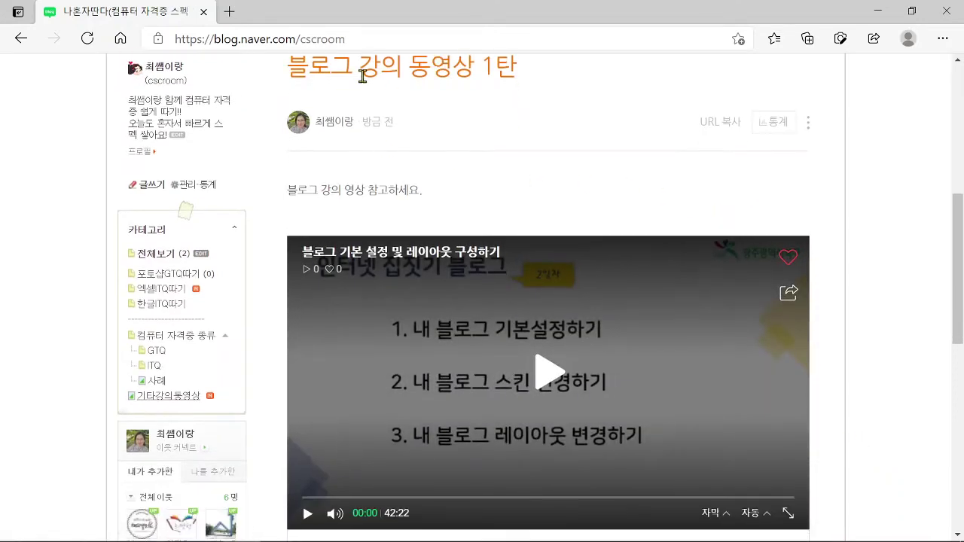
pyautogui.scroll(-3, 698, 396)
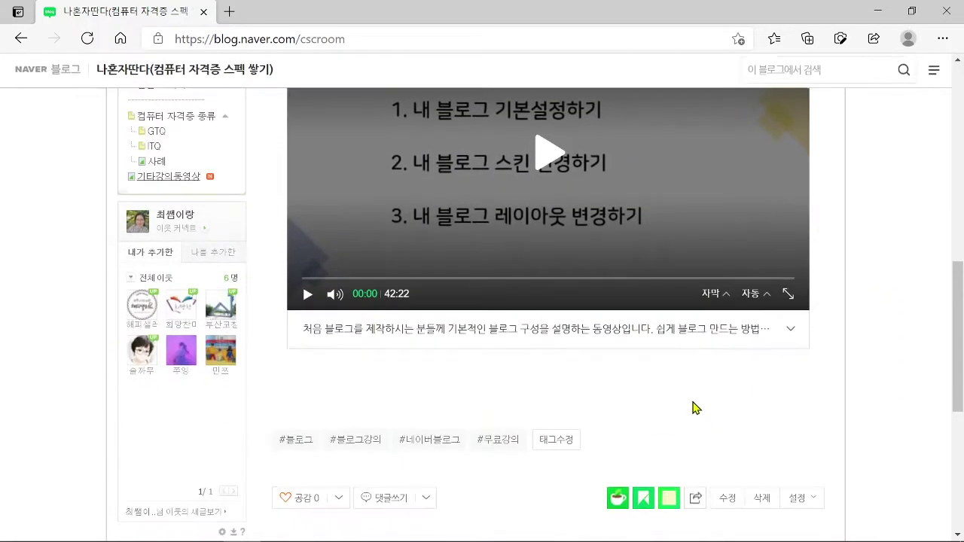
pyautogui.scroll(2, 637, 375)
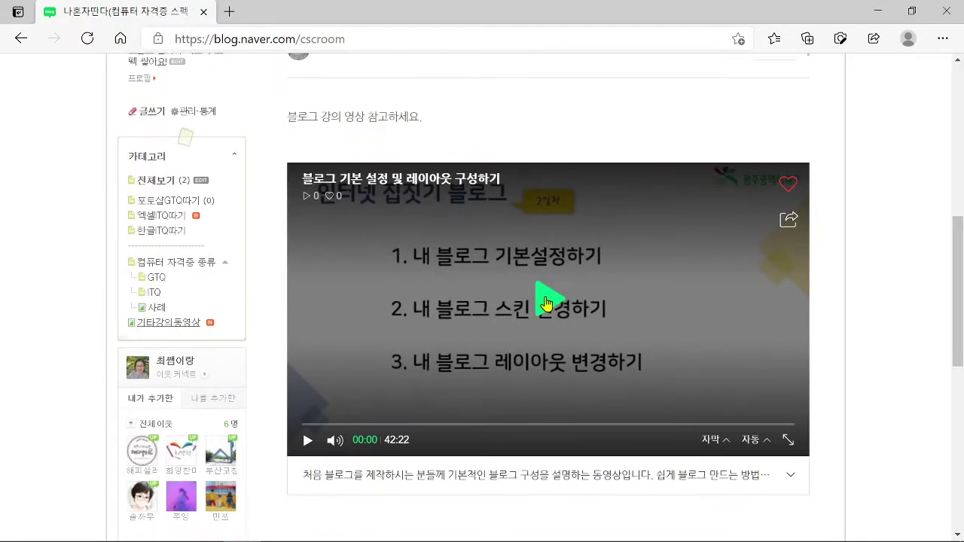
pyautogui.click(547, 303)
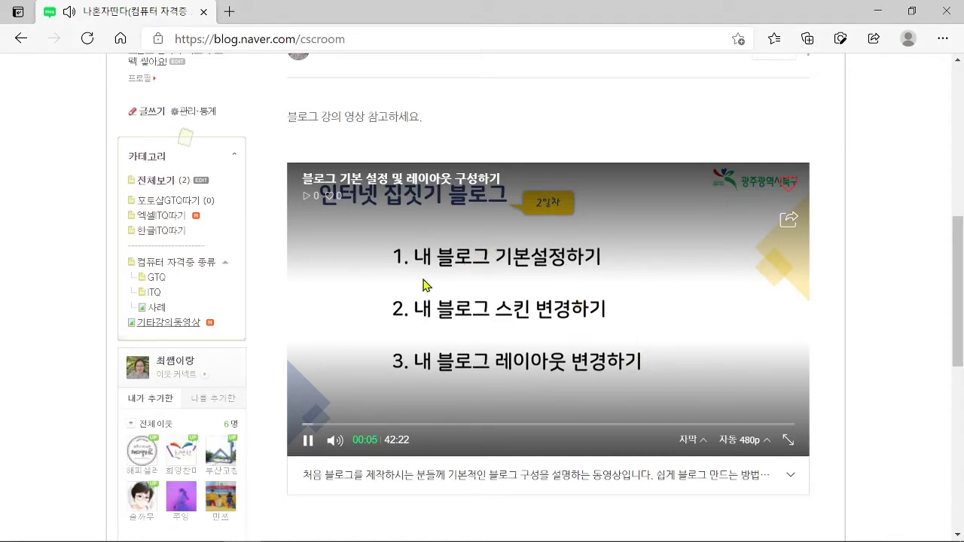
pyautogui.click(308, 440)
# Step: Expand the details below the published video to check its description, title and tags, and collapse them again
pyautogui.click(790, 475)
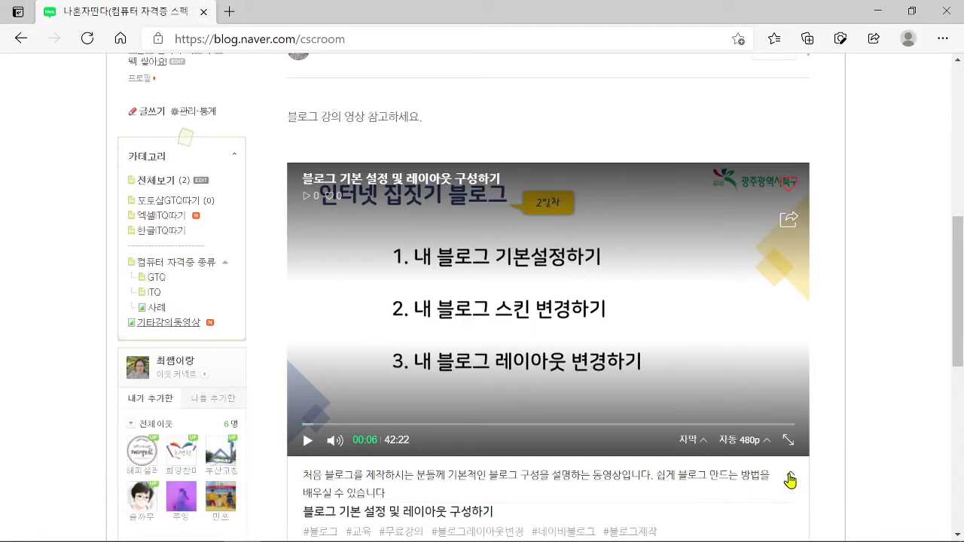
pyautogui.scroll(-3, 791, 480)
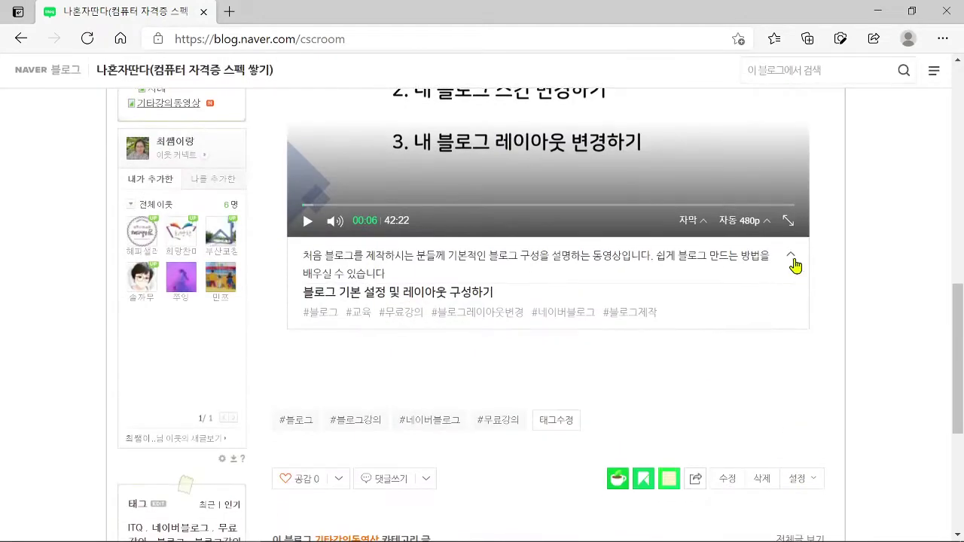
pyautogui.click(792, 258)
pyautogui.click(789, 259)
pyautogui.click(791, 256)
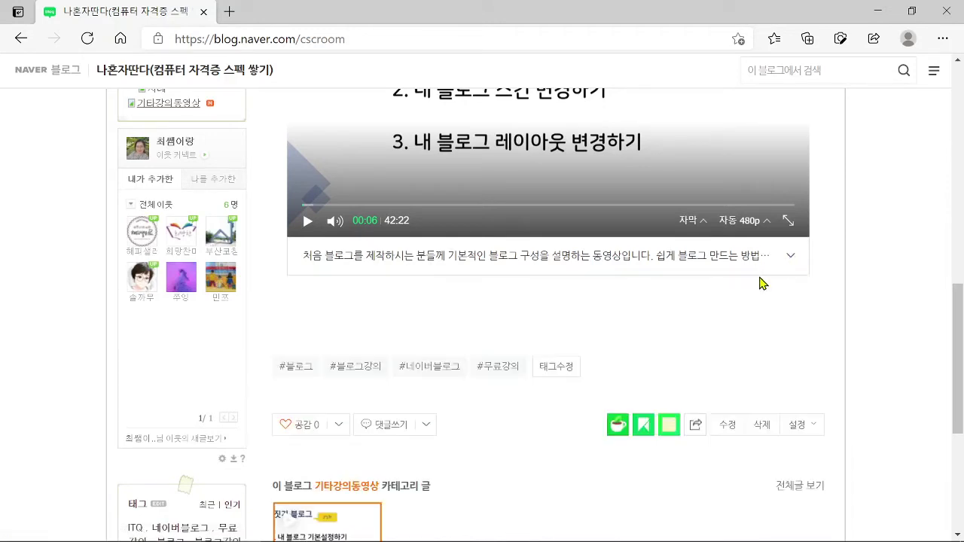
# Step: Start a new blog post and title it 블로그 강의동영상 2탄
pyautogui.scroll(3, 715, 332)
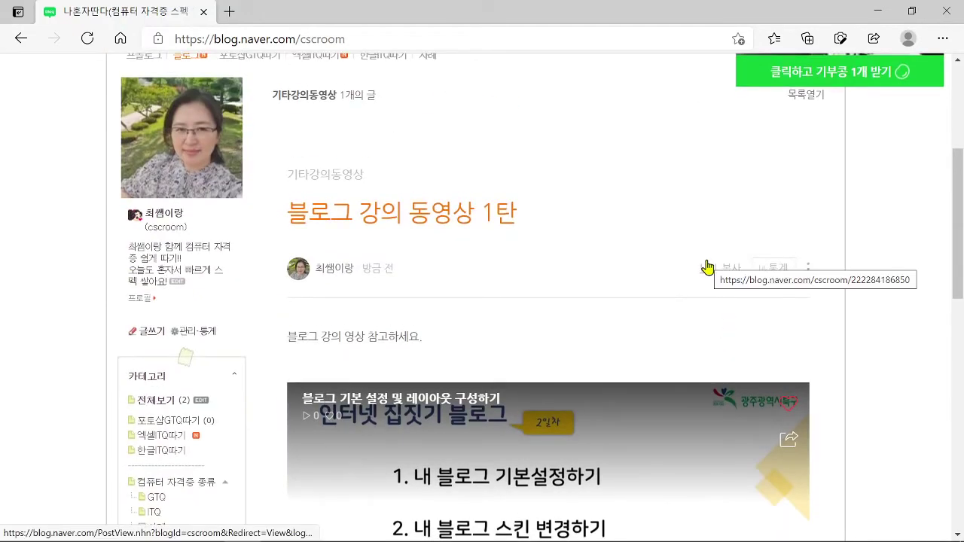
pyautogui.scroll(-2, 708, 267)
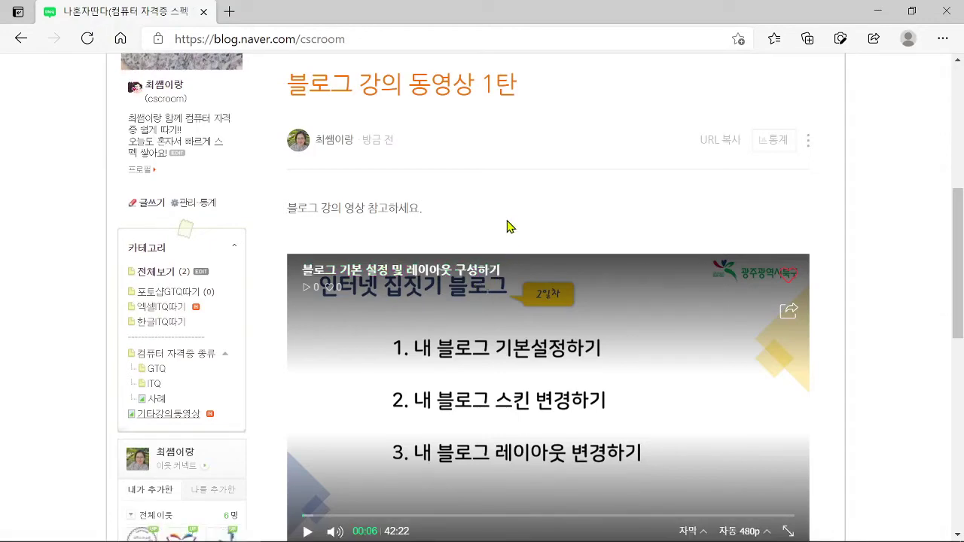
pyautogui.scroll(3, 557, 226)
pyautogui.scroll(2, 592, 225)
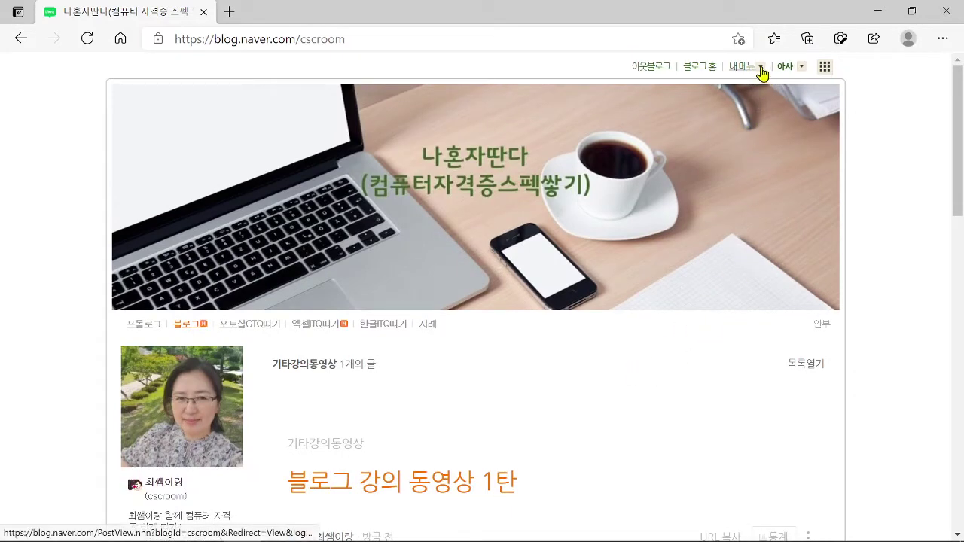
pyautogui.scroll(-8, 696, 324)
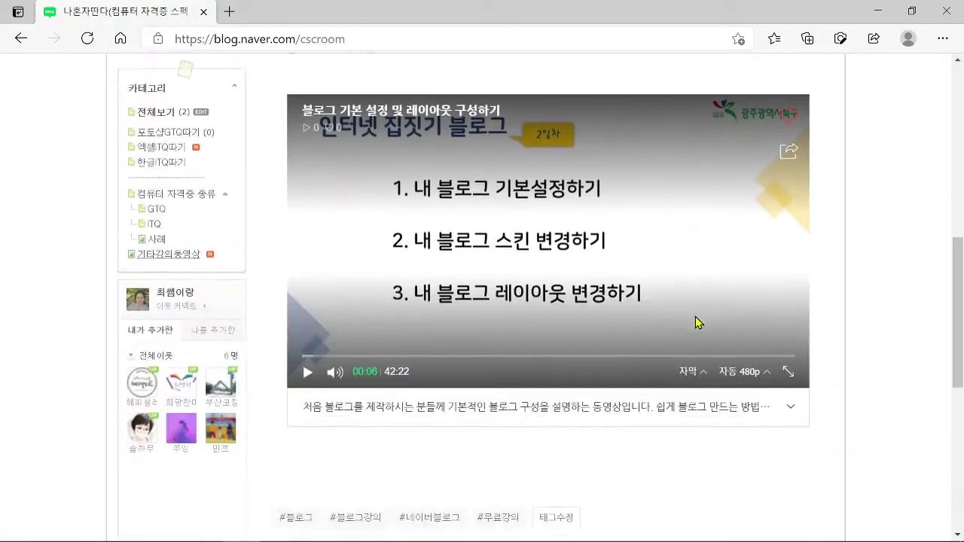
pyautogui.scroll(3, 252, 294)
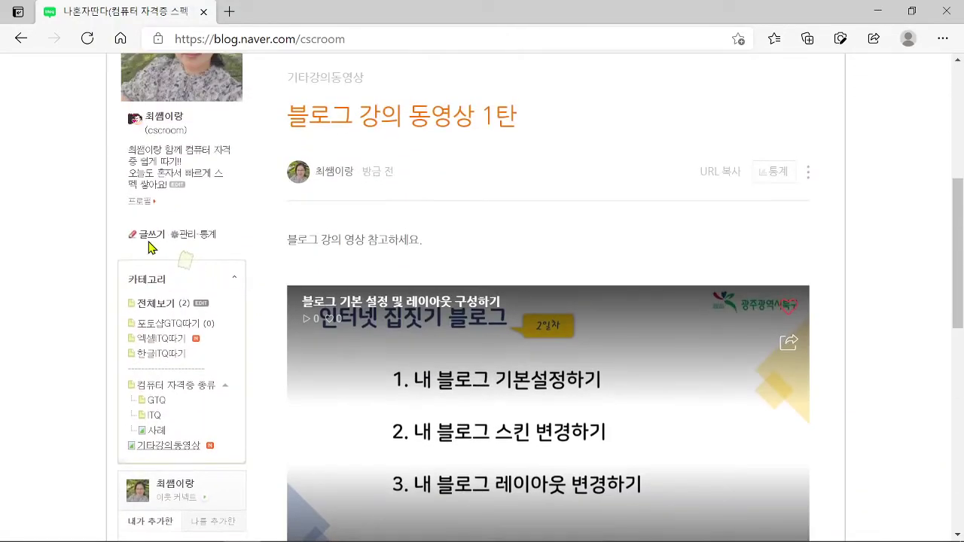
pyautogui.click(150, 237)
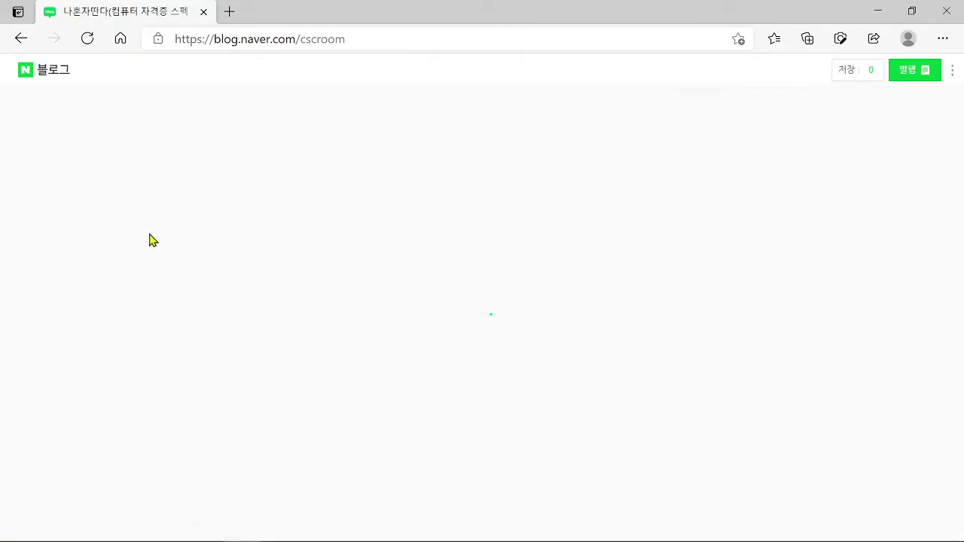
pyautogui.write('블로그')
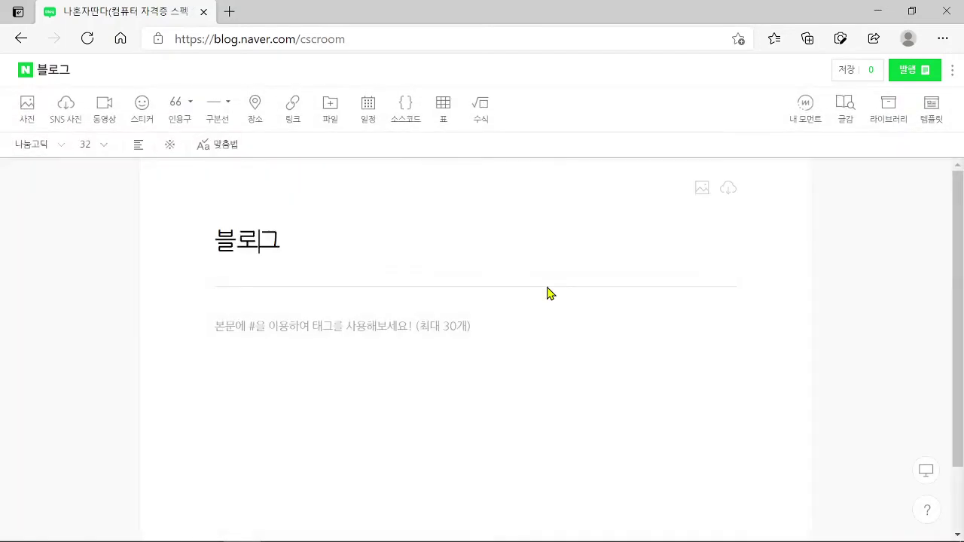
pyautogui.write(' 강의동')
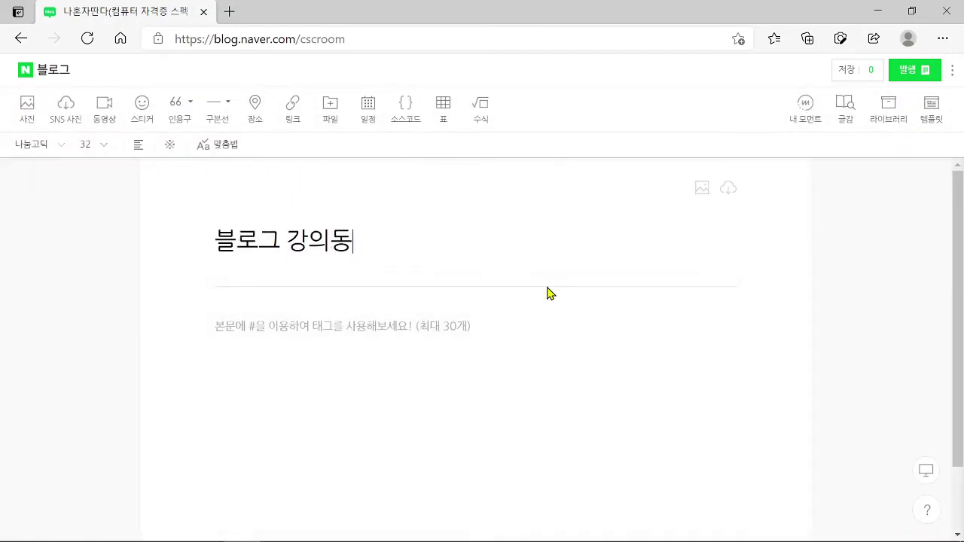
pyautogui.write('영상 2탄')
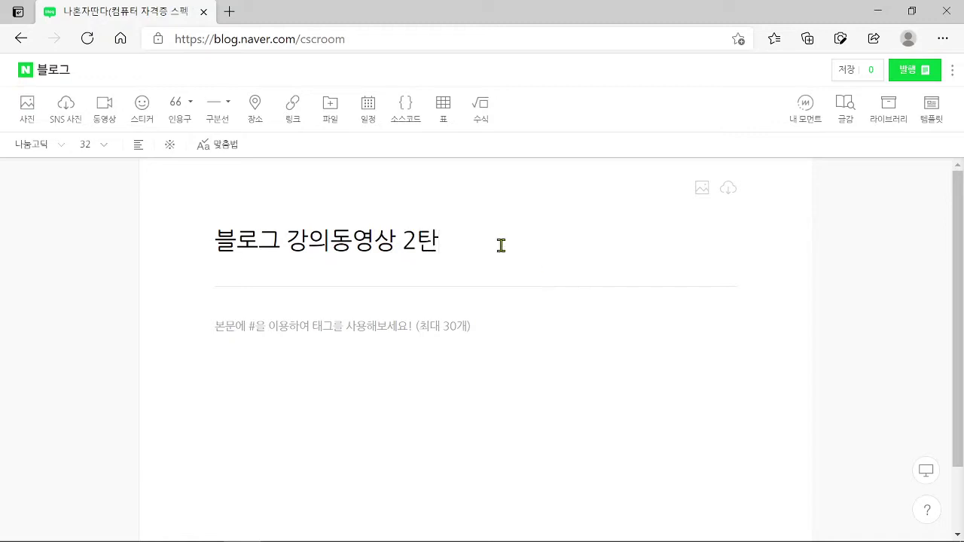
# Step: Write 블로그 강의 참고하세요 as the post's body text, followed by a new line
pyautogui.click(411, 320)
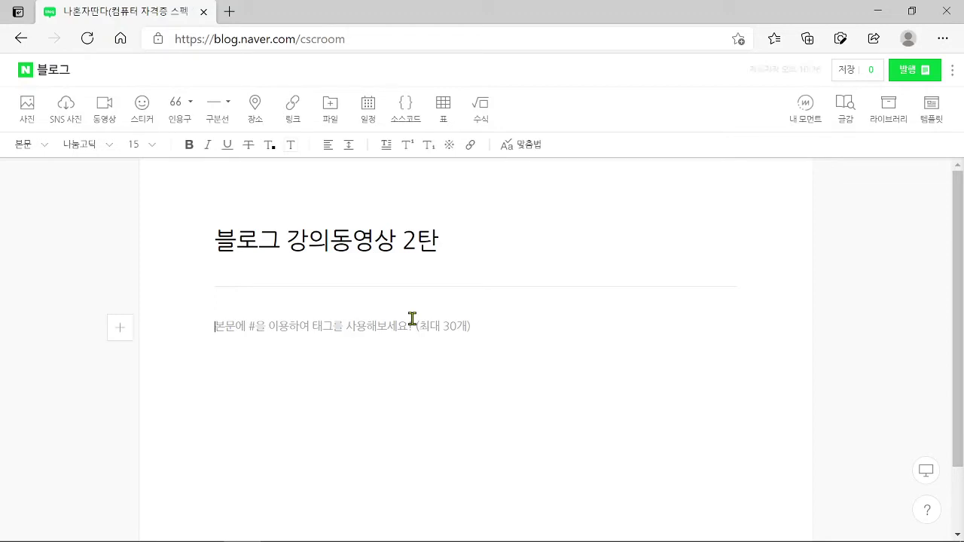
pyautogui.write('ㅂ')
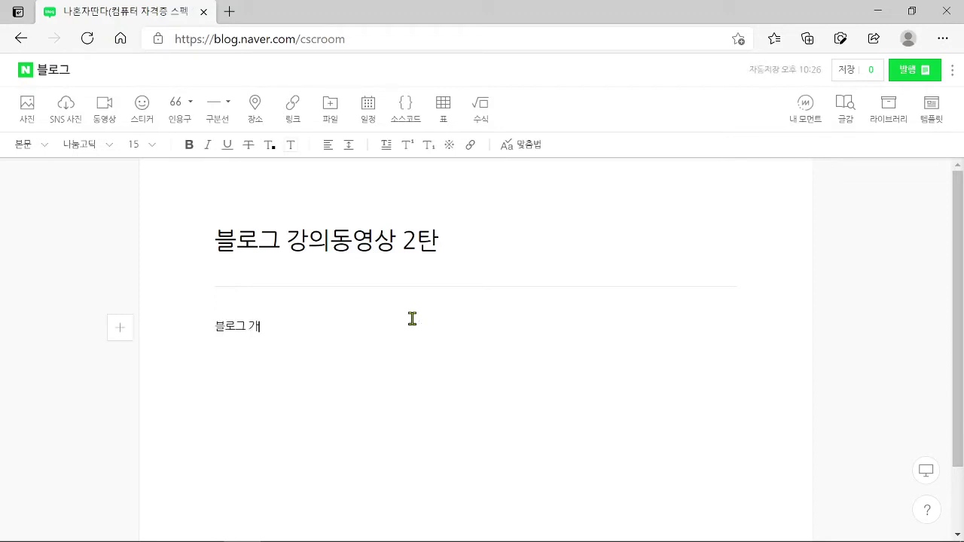
pyautogui.write('로그 강의 치고하세요')
pyautogui.press('Return')
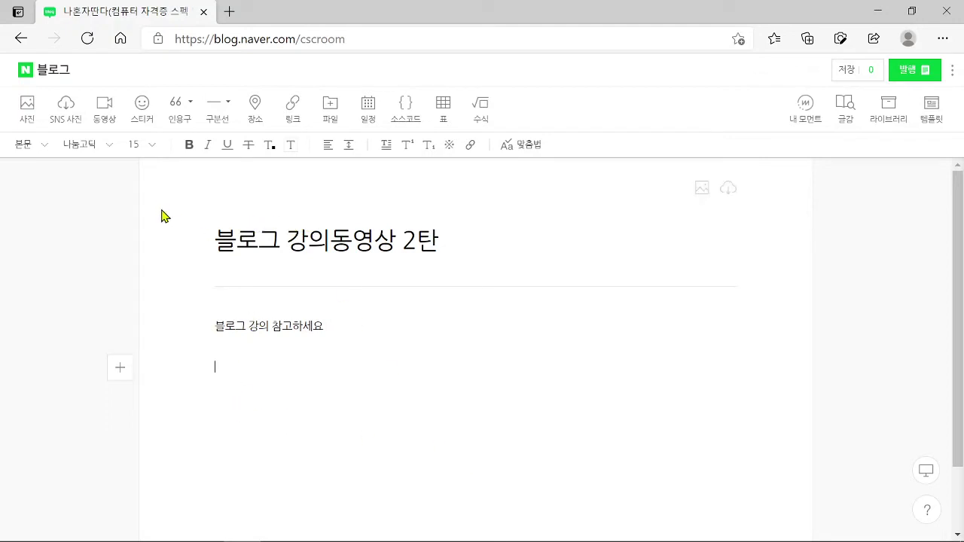
# Step: Upload the video file 인터넷집짓기블로그-3일차 from the 유튜브게시용 folder to the post
pyautogui.click(106, 111)
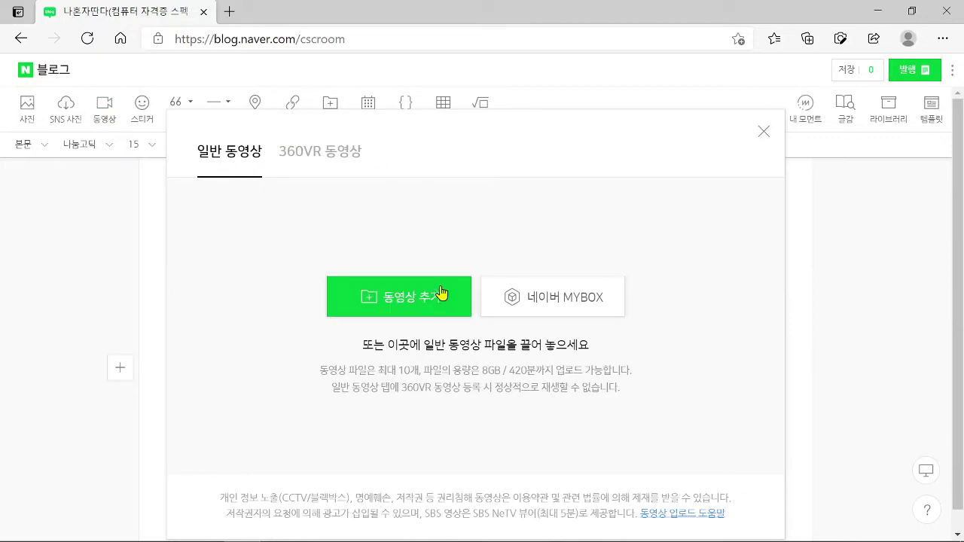
pyautogui.click(398, 303)
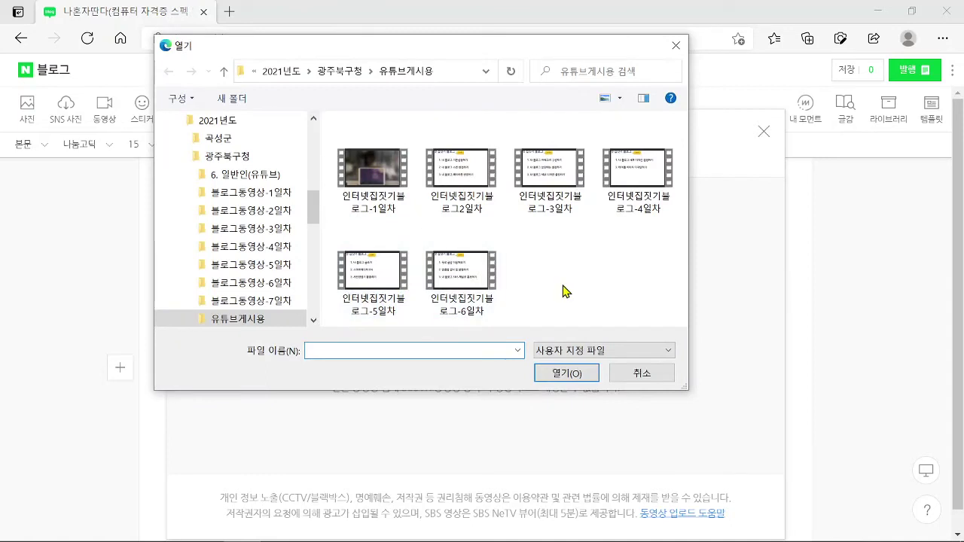
pyautogui.click(548, 175)
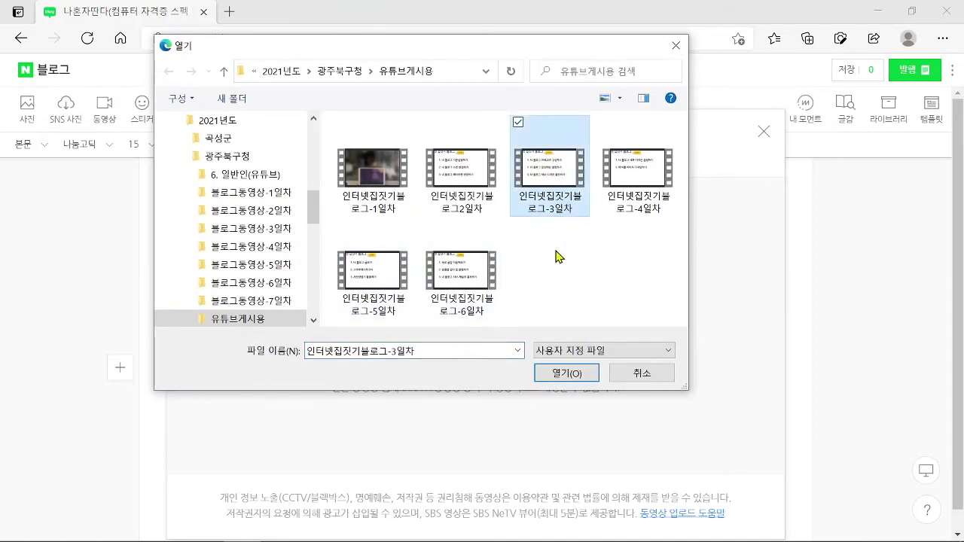
pyautogui.click(558, 377)
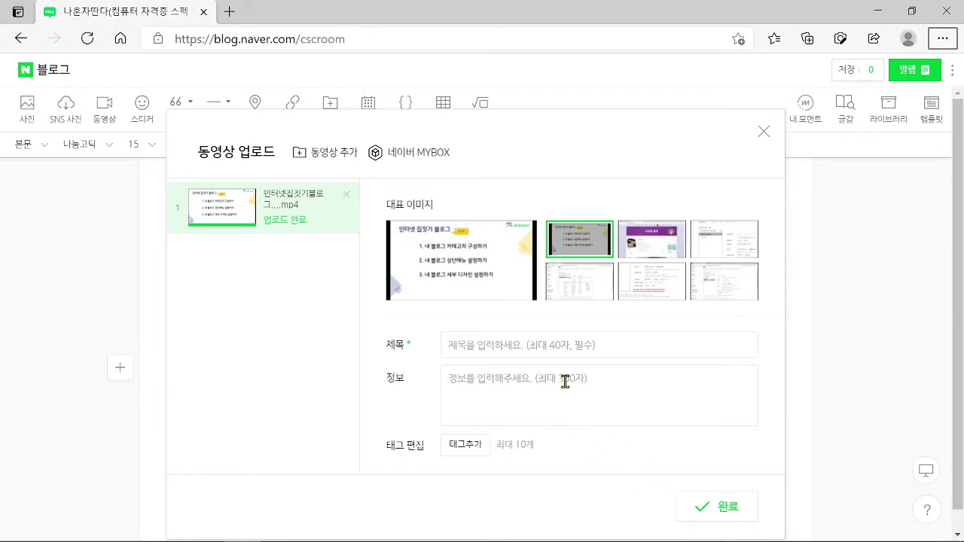
# Step: Title the video 블로그 제작 세부 카테고리 설정하기 and describe it as 블로그 제작의 기본 카테고리 구성과 세부 디자인 설정을 쉽게 설명하고 있습니다
pyautogui.click(511, 347)
pyautogui.write('블로그 제작 세부 카테고리 설정하기')
pyautogui.click(649, 376)
pyautogui.write('블로그 제작의 기본 카테고리 구성과 세부 디자인 설정을 쉽게 설명하고')
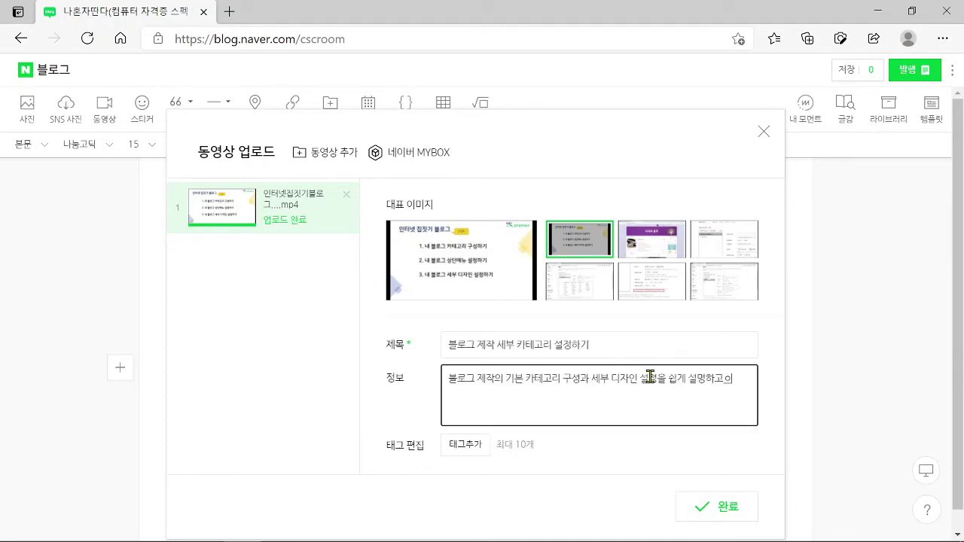
pyautogui.write(' 있습니다.')
# Step: Add the video tags 블로그제작, 무료동영상, 블로그, 카테고리 and 내블로그, and insert the video into the post
pyautogui.click(450, 445)
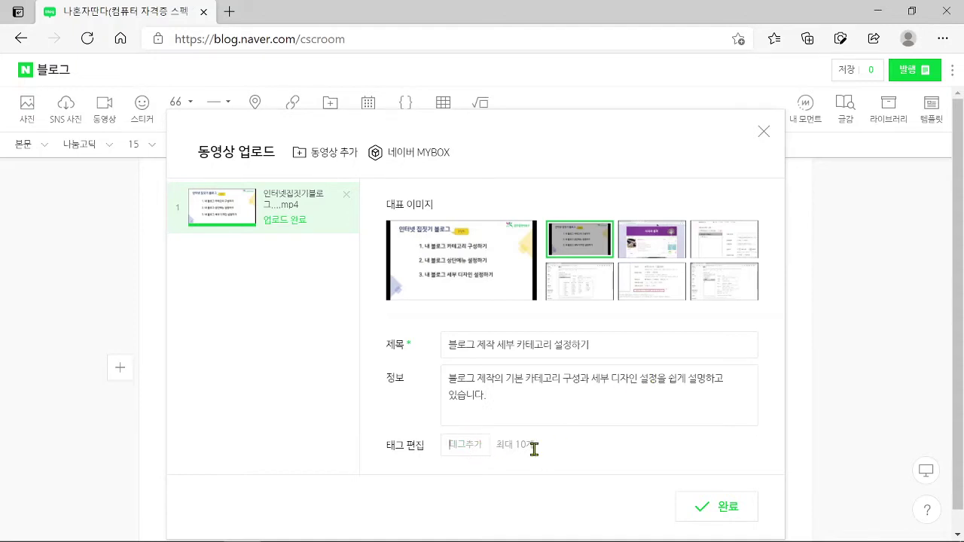
pyautogui.write('블로그제작')
pyautogui.press('Return')
pyautogui.write('무료동영상 블로그 카테고리 내블로그')
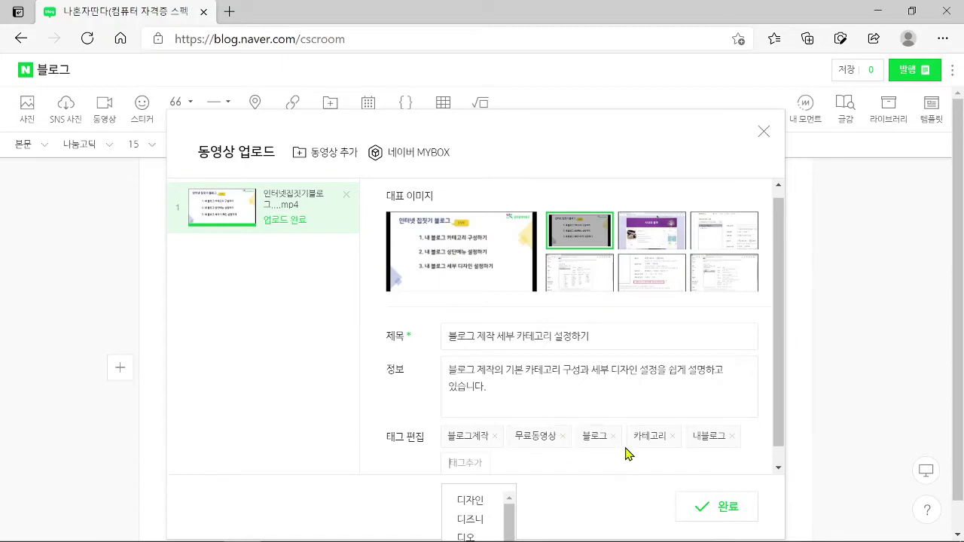
pyautogui.scroll(-1, 628, 460)
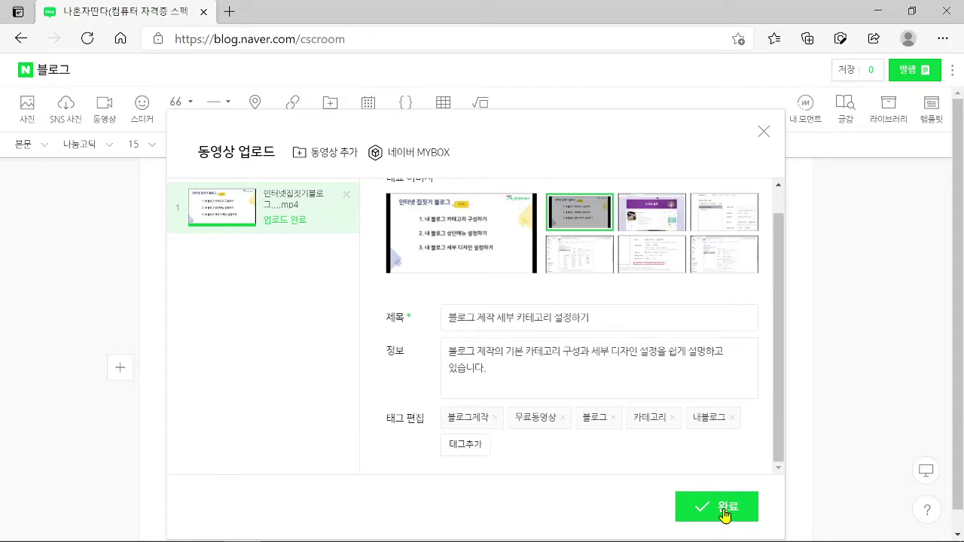
pyautogui.click(726, 515)
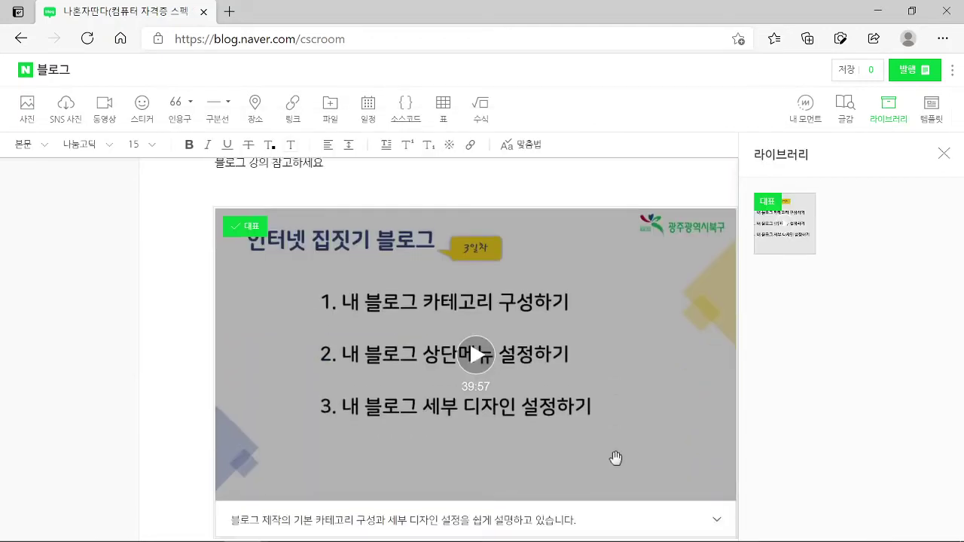
# Step: Save the post as a draft and set its publishing category to 기타강의동영상 and topic to 교육·학문
pyautogui.scroll(3, 504, 428)
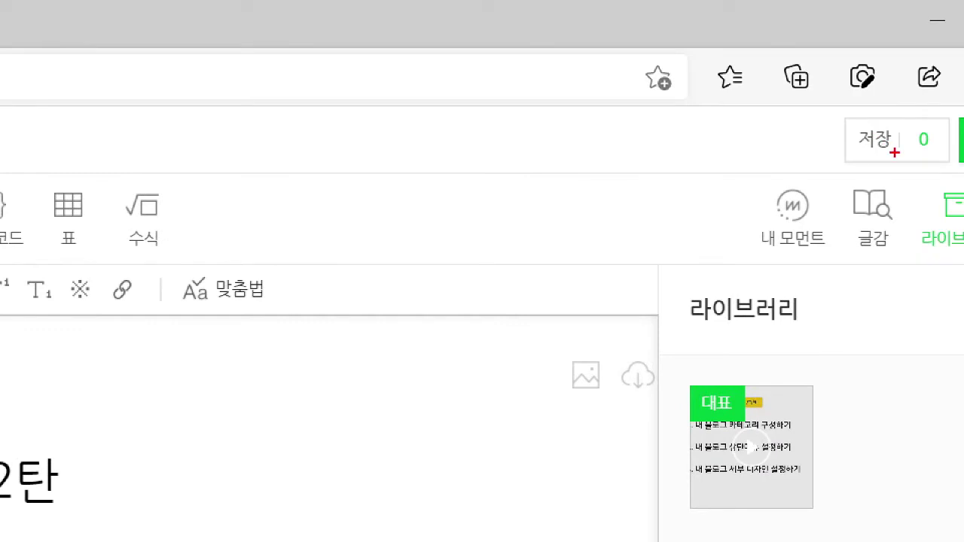
pyautogui.moveTo(842, 116); pyautogui.dragTo(905, 165)
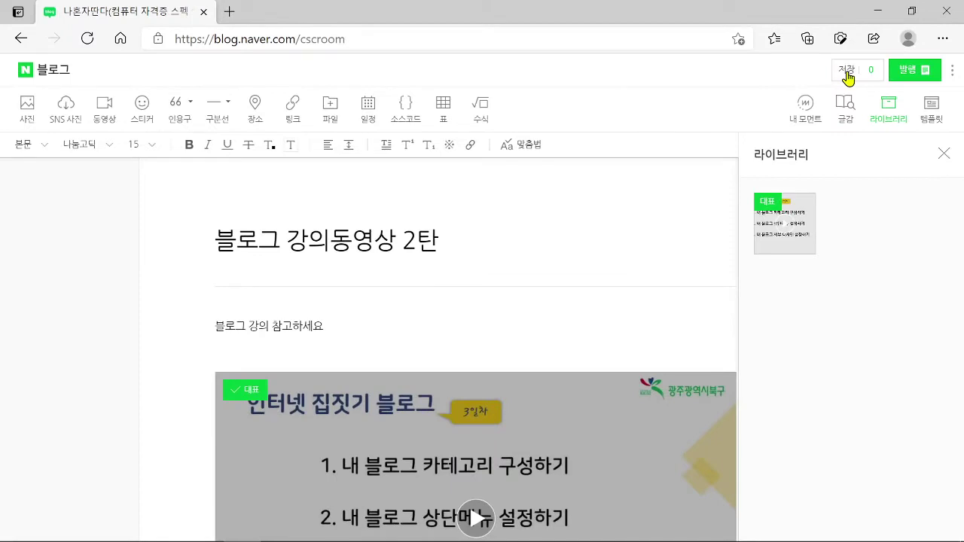
pyautogui.click(874, 140)
pyautogui.click(908, 70)
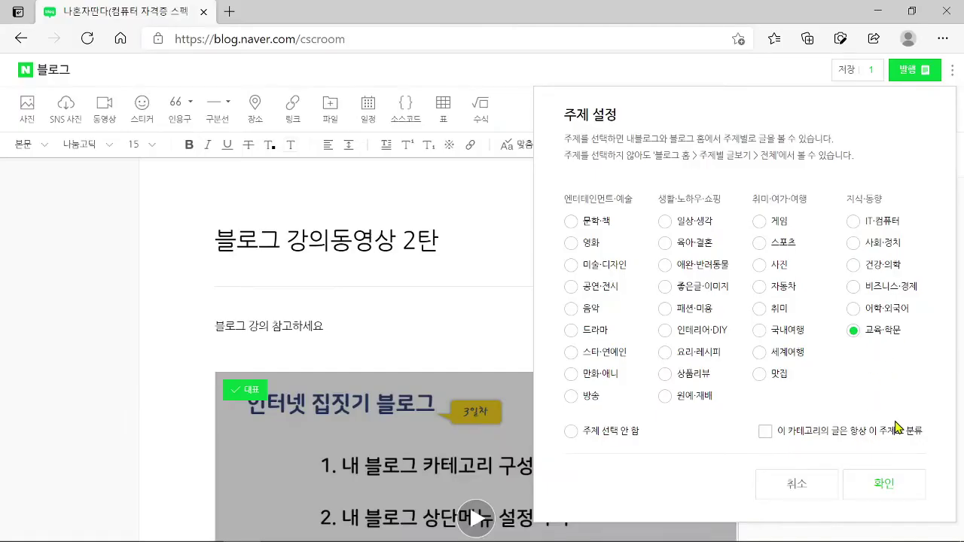
pyautogui.click(889, 485)
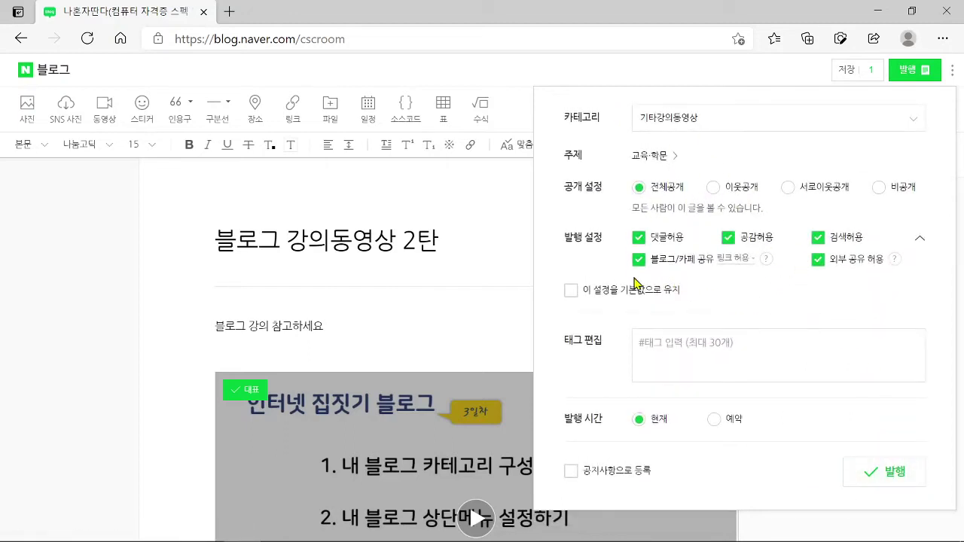
# Step: Add the post tags 블로그강의, 카테고리구성, 네이버블로그, 블로그 and 무료강의, and publish the post immediately
pyautogui.click(651, 341)
pyautogui.write('##')
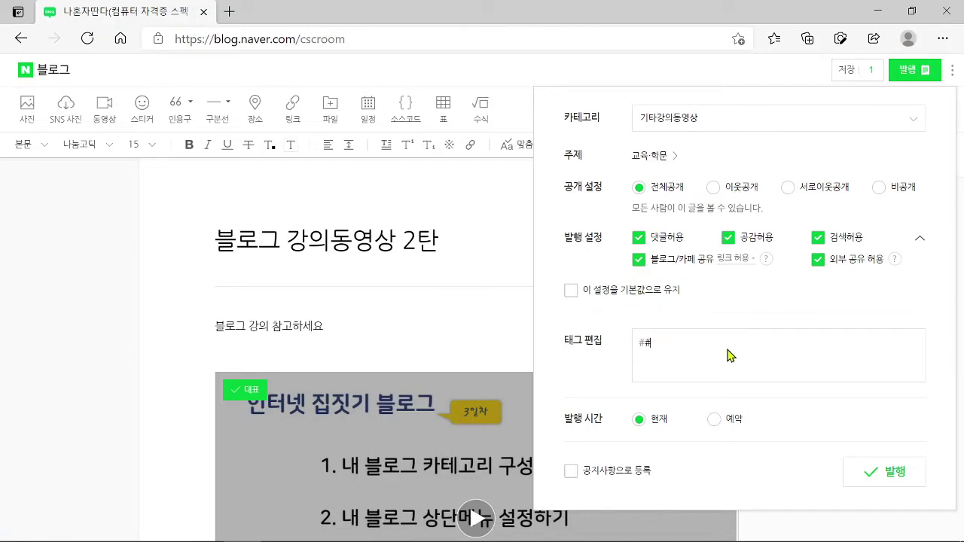
pyautogui.press('BackSpace')
pyautogui.write('블')
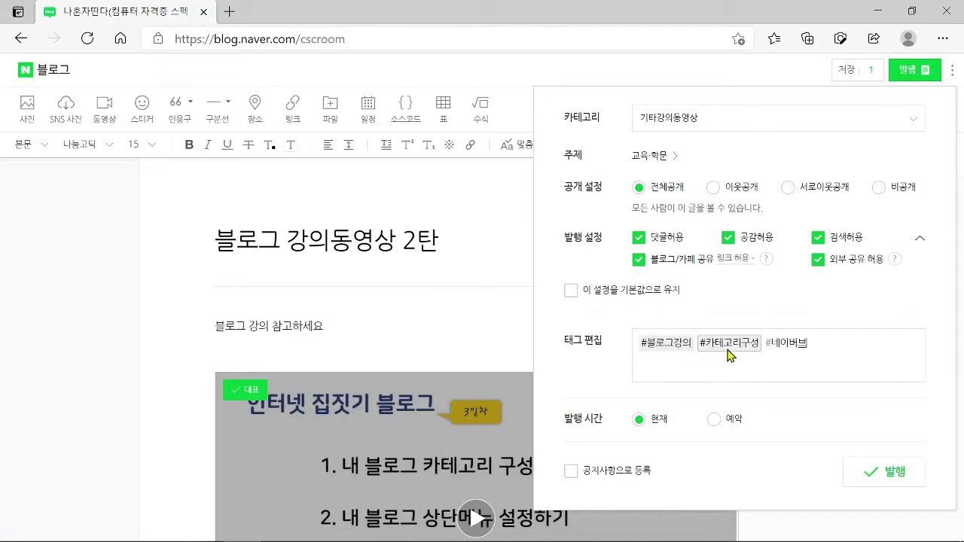
pyautogui.write('로그강의 카테고리구성 네이버블로그 블로그 뫼')
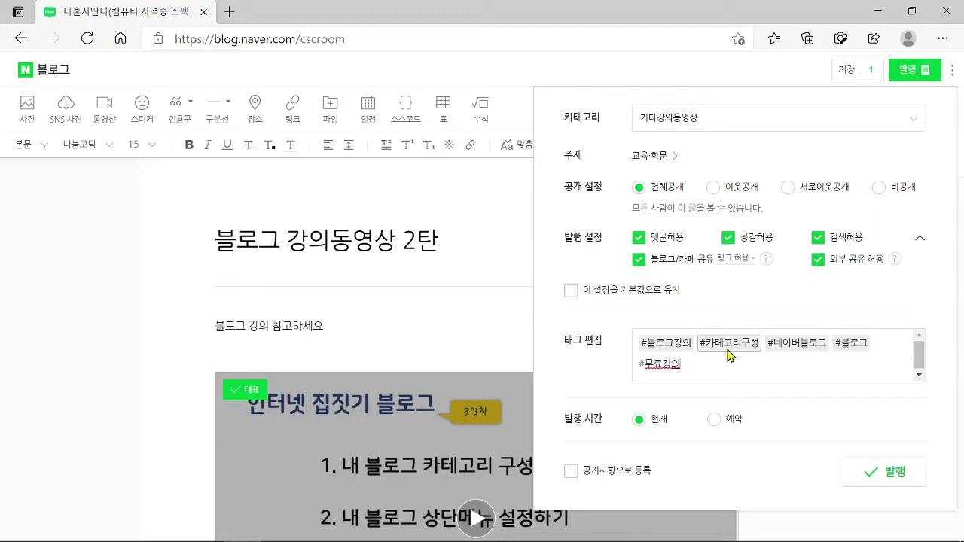
pyautogui.write('료강의')
pyautogui.press('space')
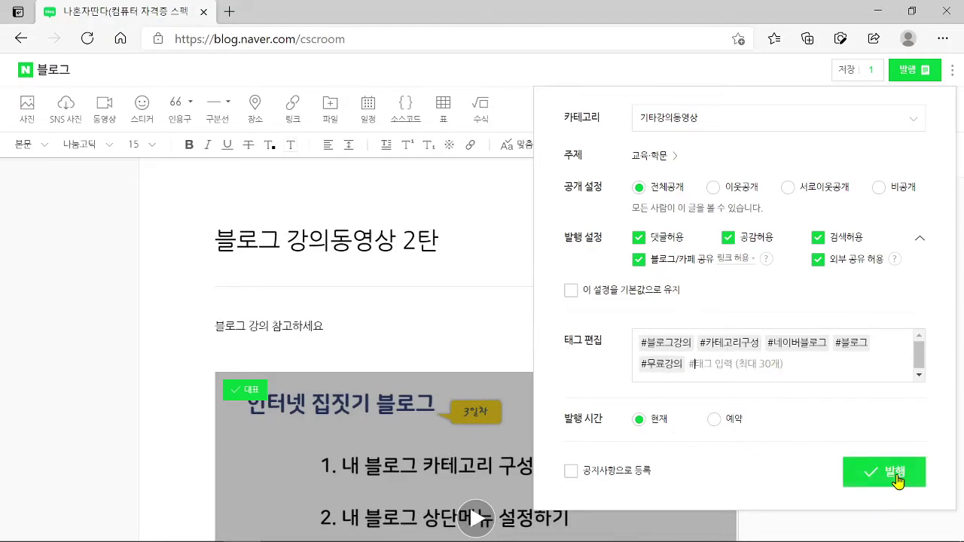
pyautogui.click(845, 475)
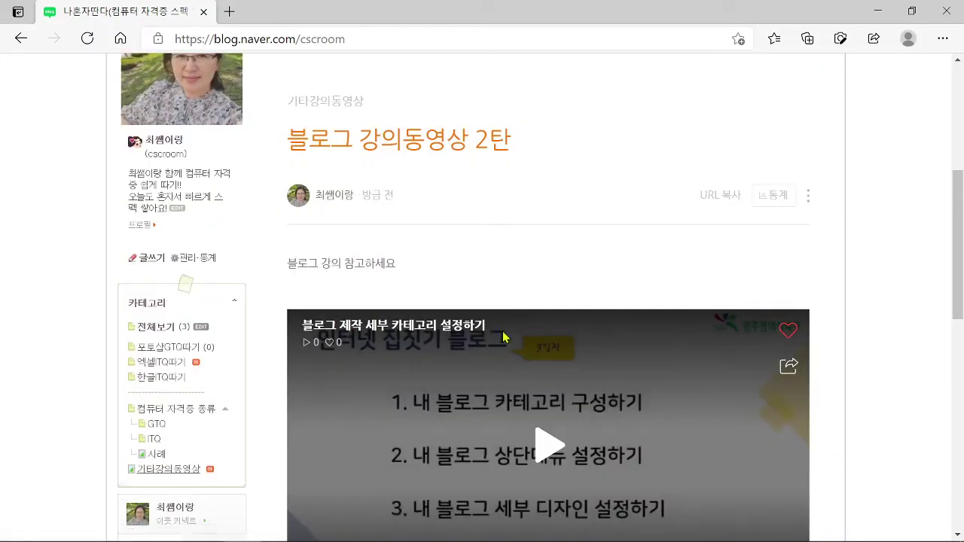
# Step: Look over the published post from its title to the embedded video and tags
pyautogui.scroll(-4, 504, 340)
pyautogui.scroll(4, 514, 354)
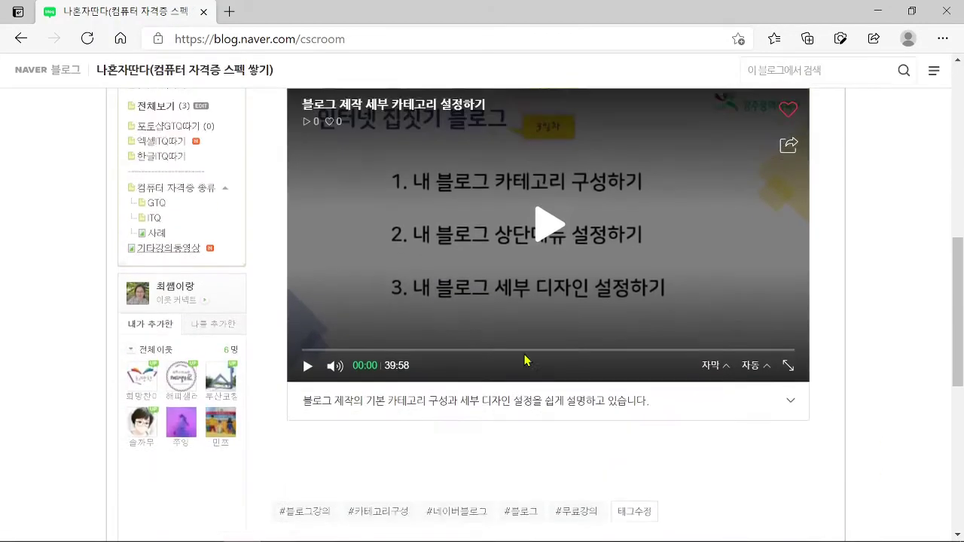
pyautogui.scroll(-2, 524, 354)
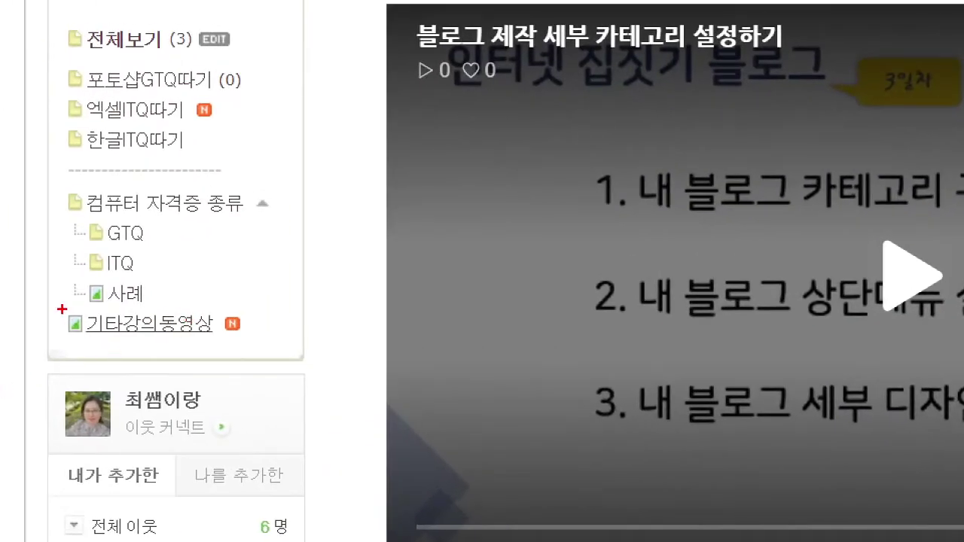
# Step: Open the blog's 기타강의동영상 category and look over its list of posts
pyautogui.moveTo(59, 309); pyautogui.dragTo(273, 339)
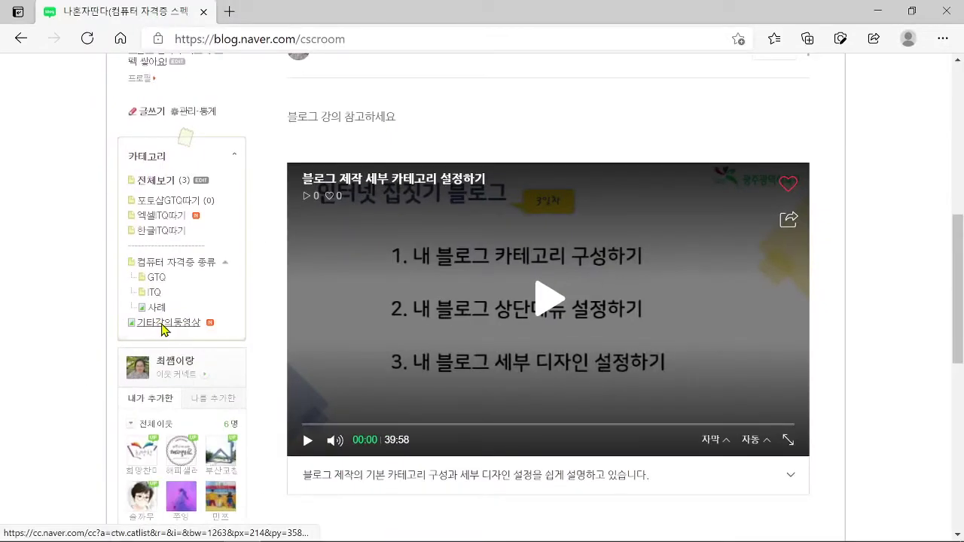
pyautogui.click(148, 324)
pyautogui.scroll(3, 468, 287)
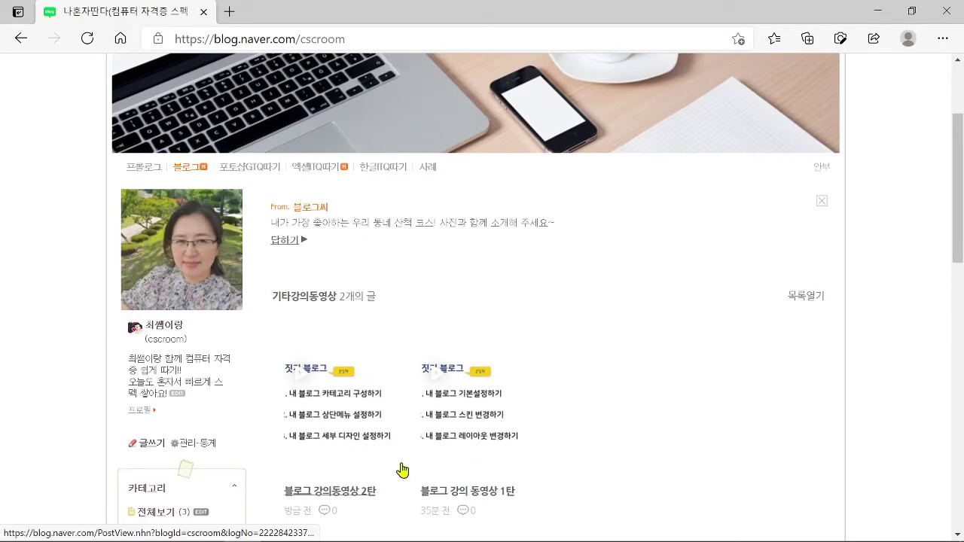
pyautogui.scroll(-2, 400, 469)
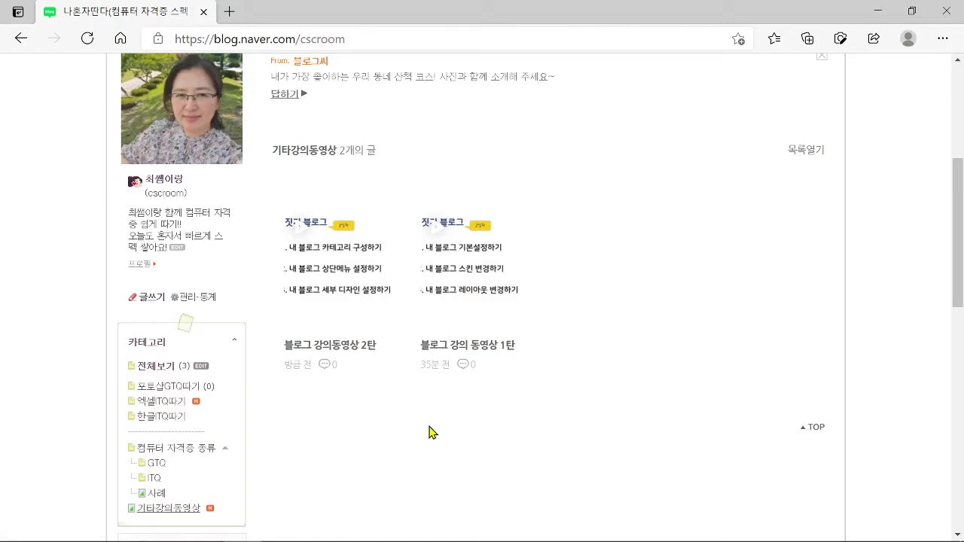
# Step: Open the post "블로그 강의동영상 2탄" from the category list and copy its URL
pyautogui.press('alt')
pyautogui.click(354, 357)
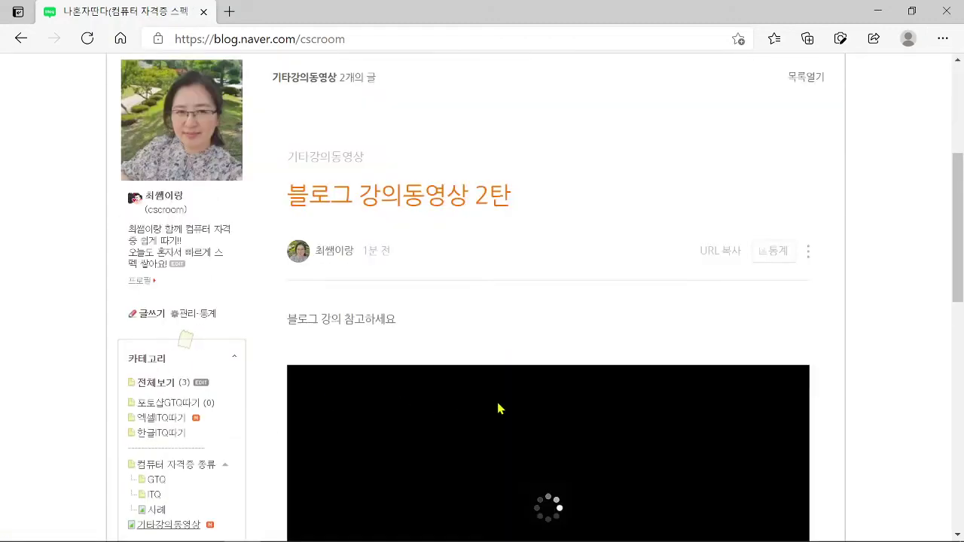
pyautogui.scroll(-5, 503, 404)
pyautogui.scroll(6, 504, 400)
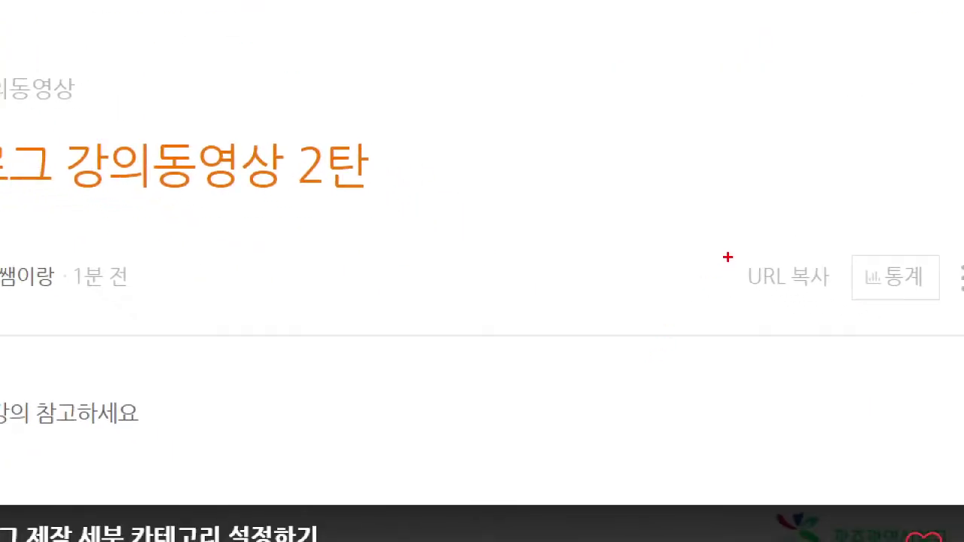
pyautogui.moveTo(747, 282)
pyautogui.mouseDown()
pyautogui.moveTo(825, 279)
pyautogui.moveTo(767, 246)
pyautogui.mouseUp()
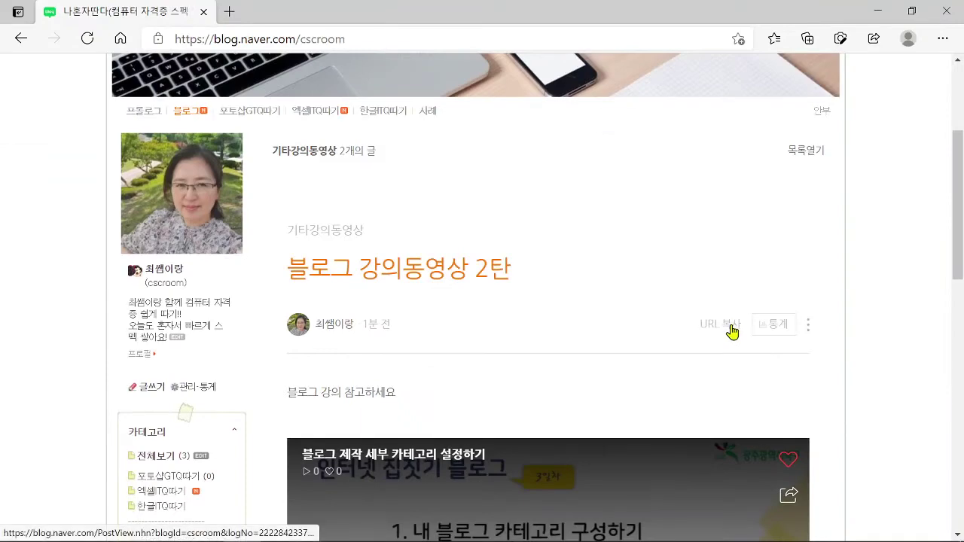
pyautogui.click(806, 288)
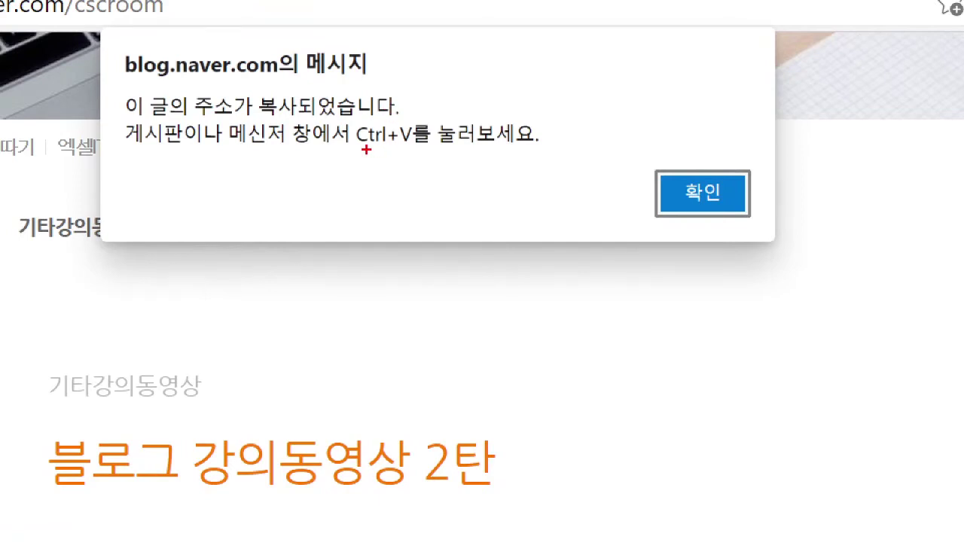
pyautogui.moveTo(366, 149); pyautogui.dragTo(412, 150)
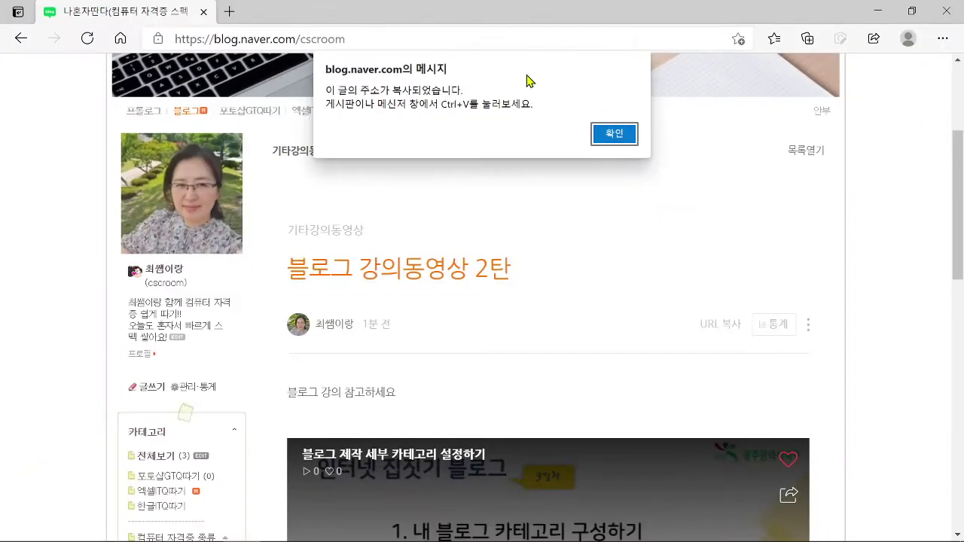
pyautogui.click(731, 190)
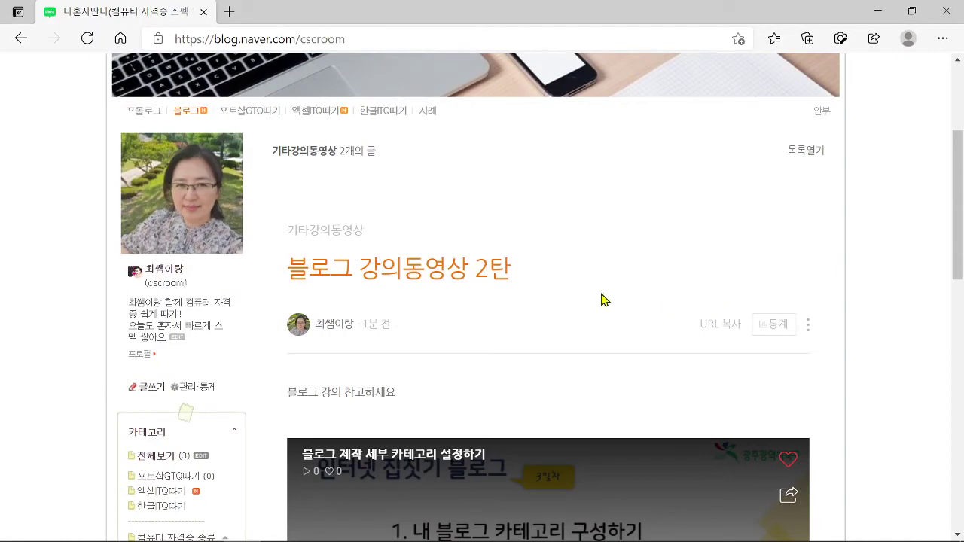
# Step: Return to the 기타강의동영상 category and open the post "블로그 강의 동영상 1탄"
pyautogui.scroll(-3, 602, 295)
pyautogui.scroll(3, 601, 293)
pyautogui.scroll(-4, 603, 295)
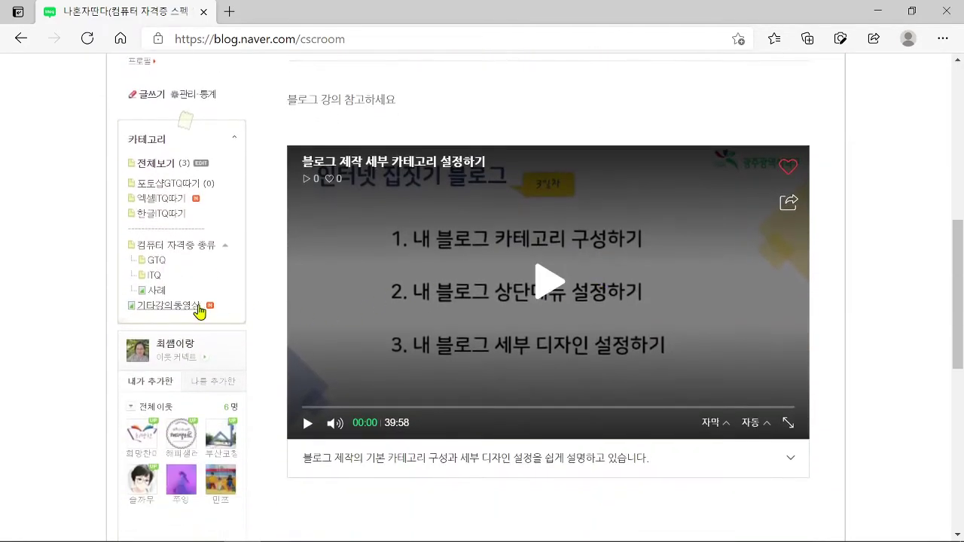
pyautogui.click(194, 309)
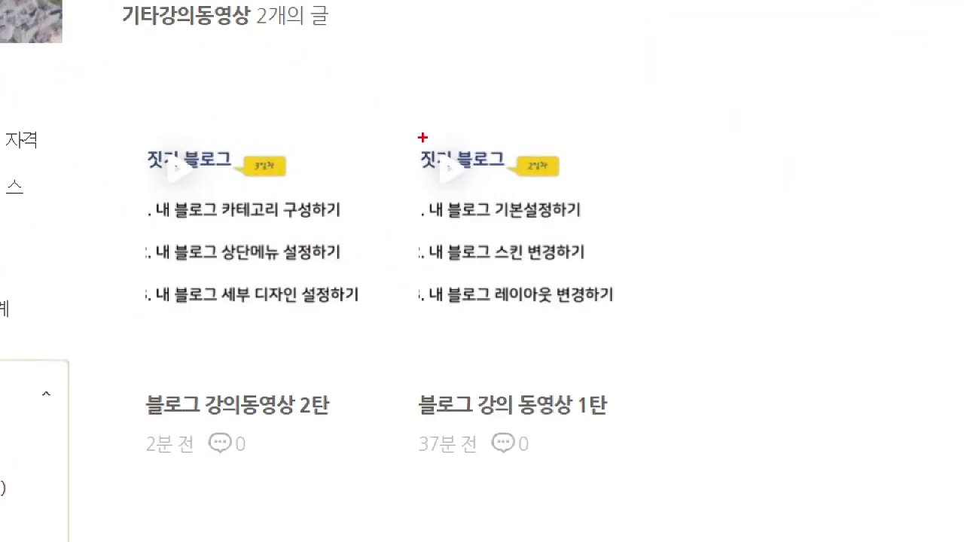
pyautogui.moveTo(399, 145)
pyautogui.mouseDown()
pyautogui.moveTo(422, 307)
pyautogui.moveTo(568, 430)
pyautogui.moveTo(640, 458)
pyautogui.mouseUp()
pyautogui.moveTo(537, 111)
pyautogui.mouseDown()
pyautogui.moveTo(565, 124)
pyautogui.moveTo(585, 89)
pyautogui.mouseUp()
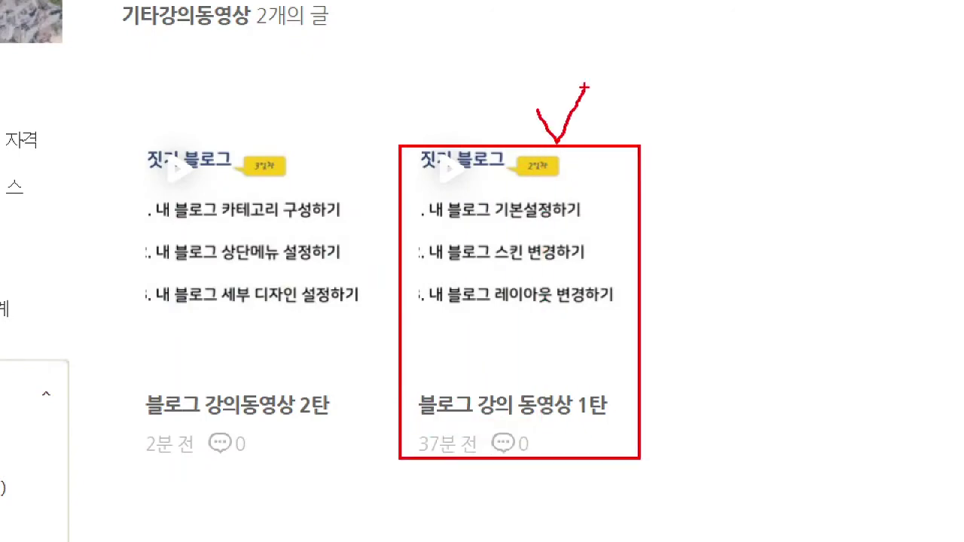
pyautogui.click(509, 273)
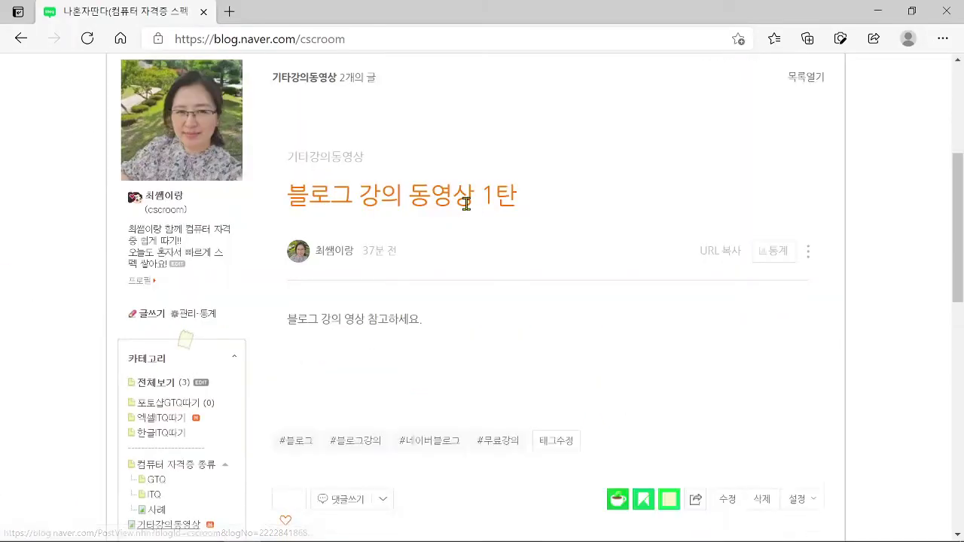
# Step: Open the post "블로그 강의 동영상 1탄" for editing
pyautogui.scroll(-2, 466, 205)
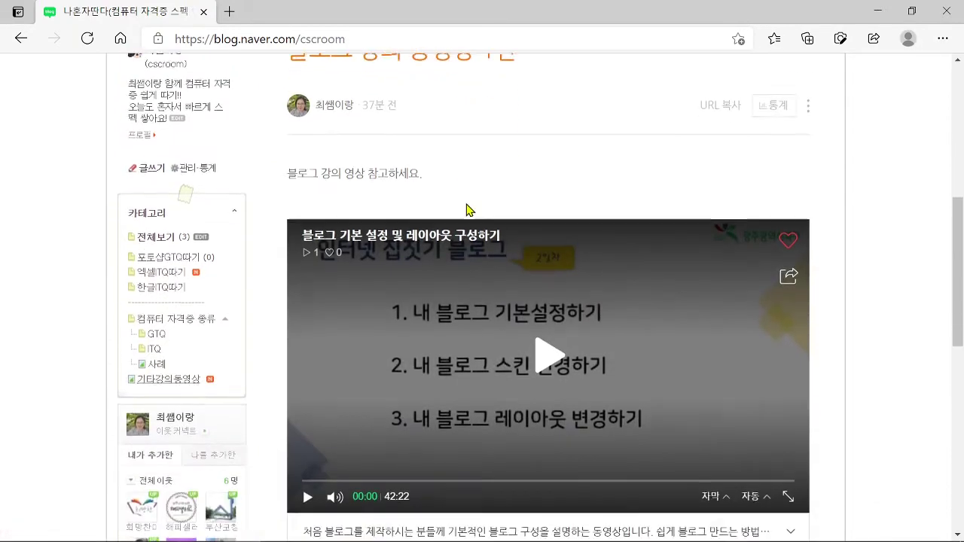
pyautogui.scroll(-3, 517, 433)
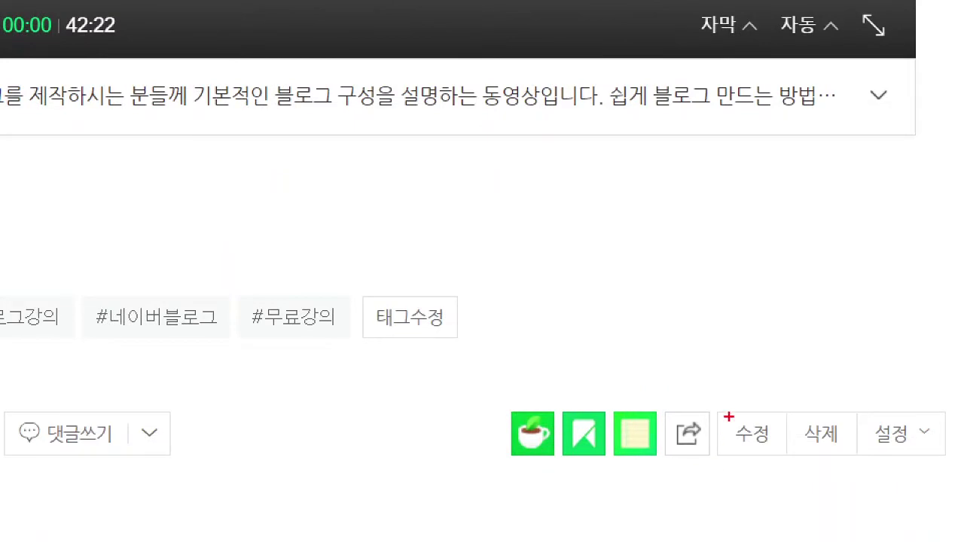
pyautogui.moveTo(712, 405)
pyautogui.mouseDown()
pyautogui.moveTo(718, 447)
pyautogui.moveTo(803, 460)
pyautogui.mouseUp()
pyautogui.moveTo(758, 382); pyautogui.dragTo(765, 402)
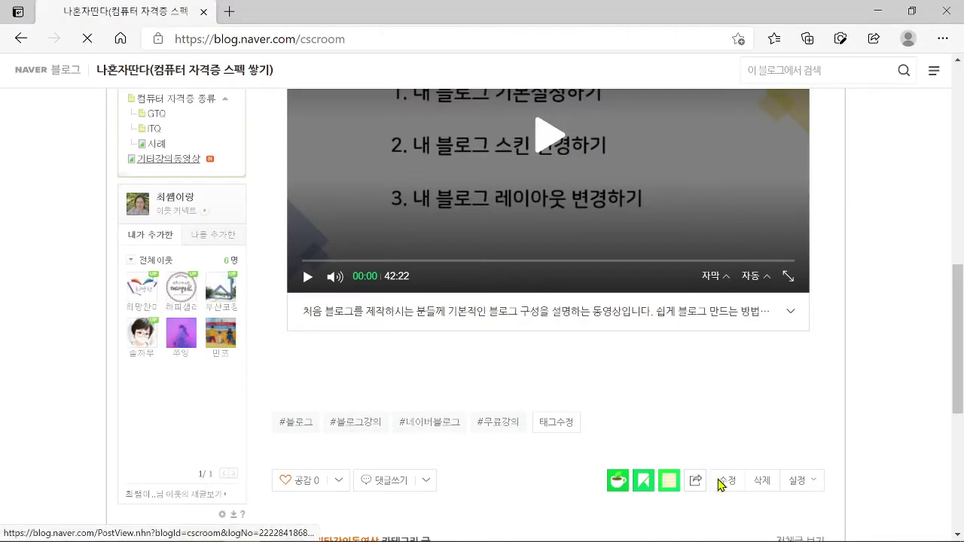
pyautogui.click(746, 437)
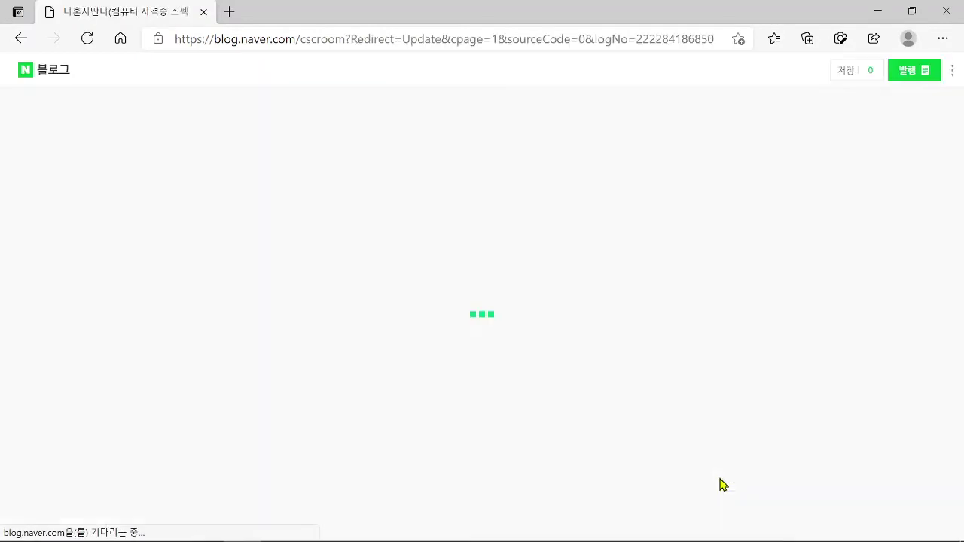
pyautogui.scroll(-2, 717, 446)
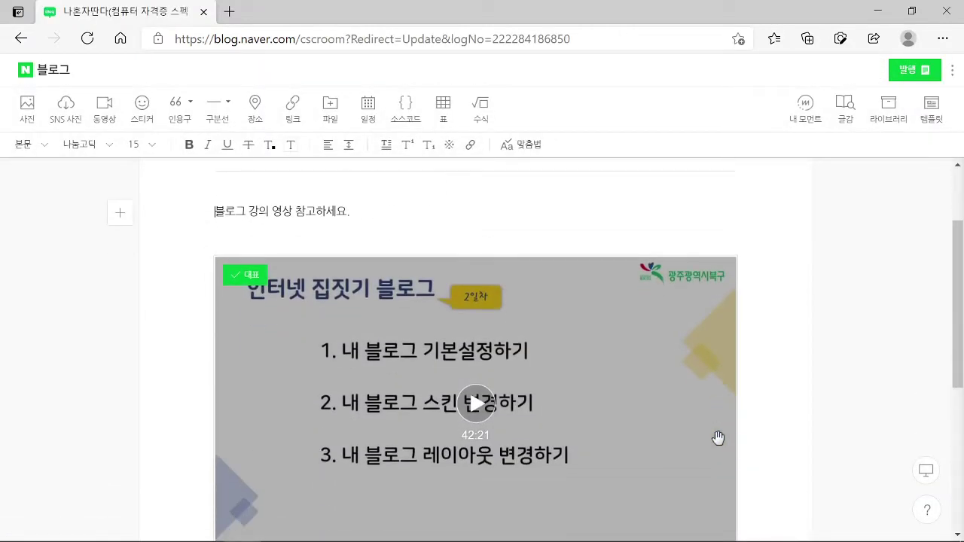
pyautogui.scroll(-2, 717, 437)
pyautogui.scroll(3, 712, 433)
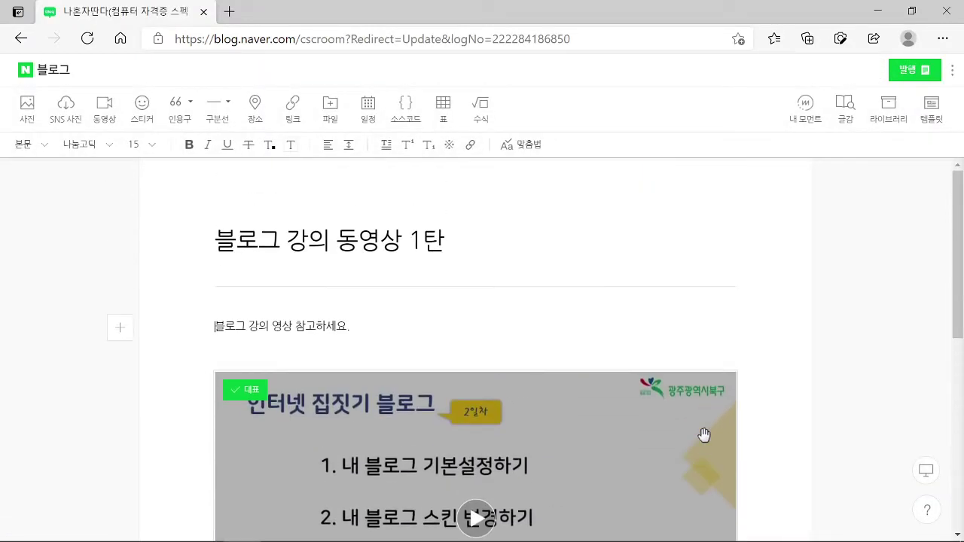
# Step: Add the line "다음 영상으로 바로 갑니다." below the embedded video, followed by a new line
pyautogui.scroll(-2, 701, 431)
pyautogui.scroll(-4, 703, 435)
pyautogui.click(525, 375)
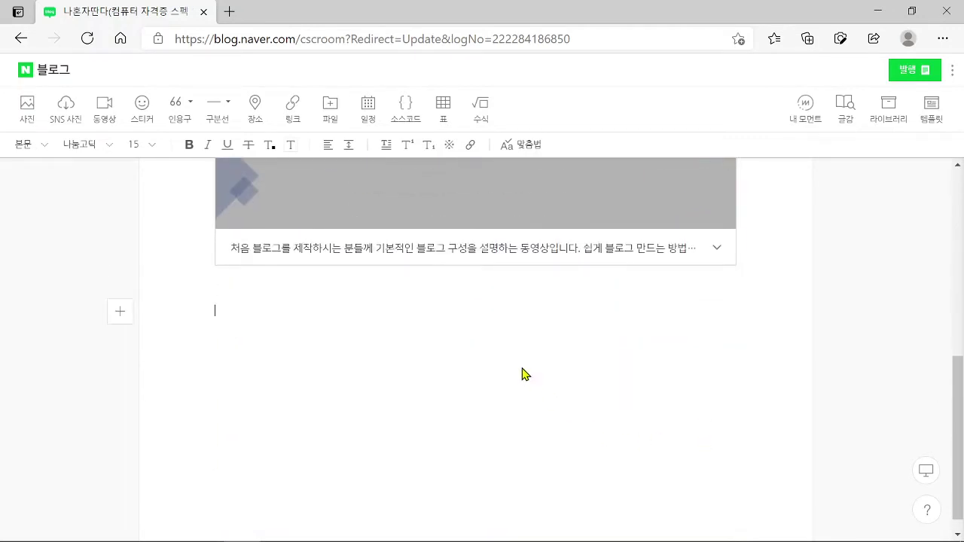
pyautogui.write('다음 영상으로 배')
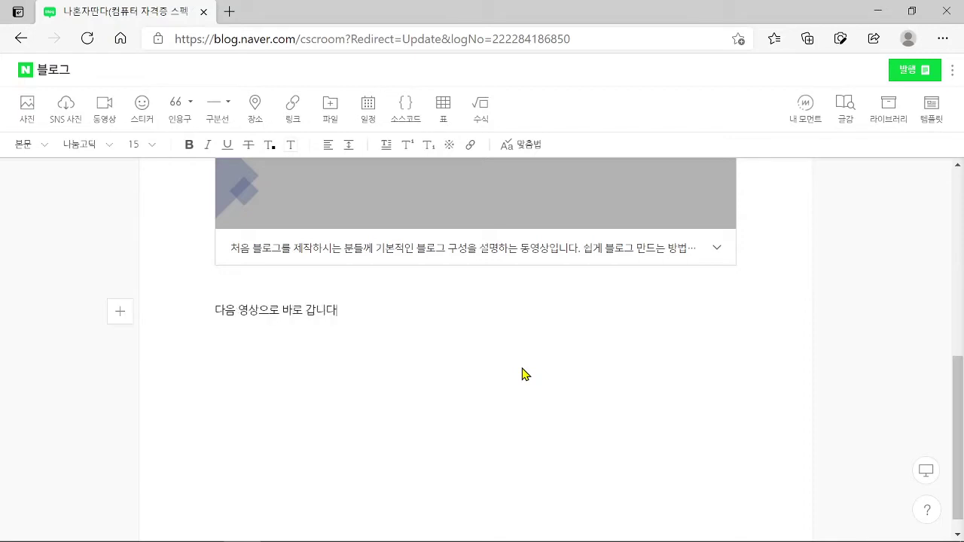
pyautogui.write('로 갑니다.')
pyautogui.press('Return')
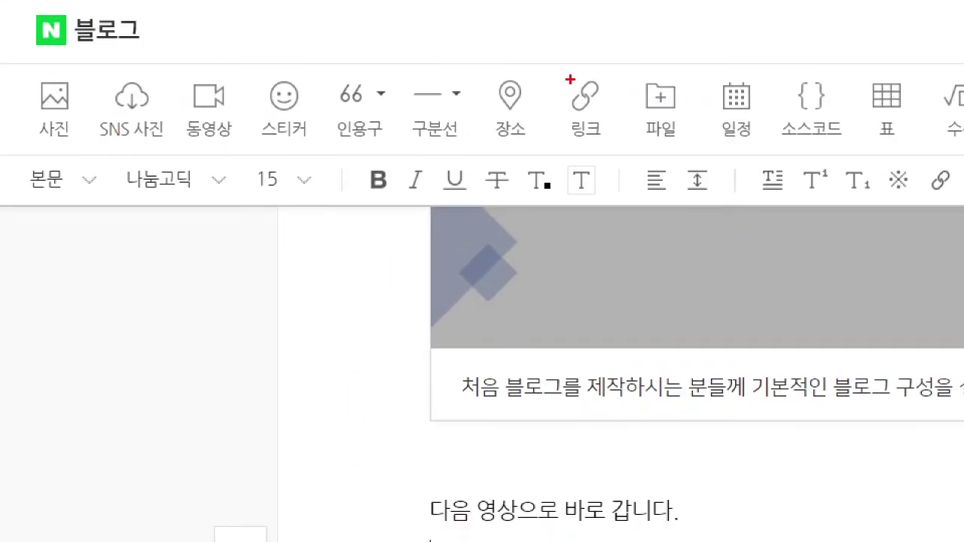
# Step: Insert a link card below the new text, using the copied URL of the post "블로그 강의동영상 2탄"
pyautogui.moveTo(550, 67)
pyautogui.mouseDown()
pyautogui.moveTo(550, 97)
pyautogui.moveTo(617, 149)
pyautogui.mouseUp()
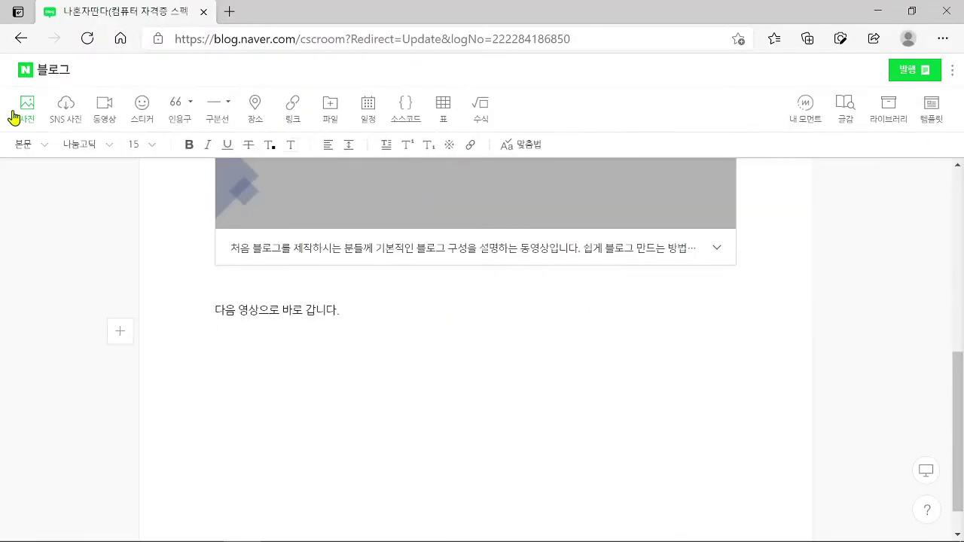
pyautogui.click(588, 104)
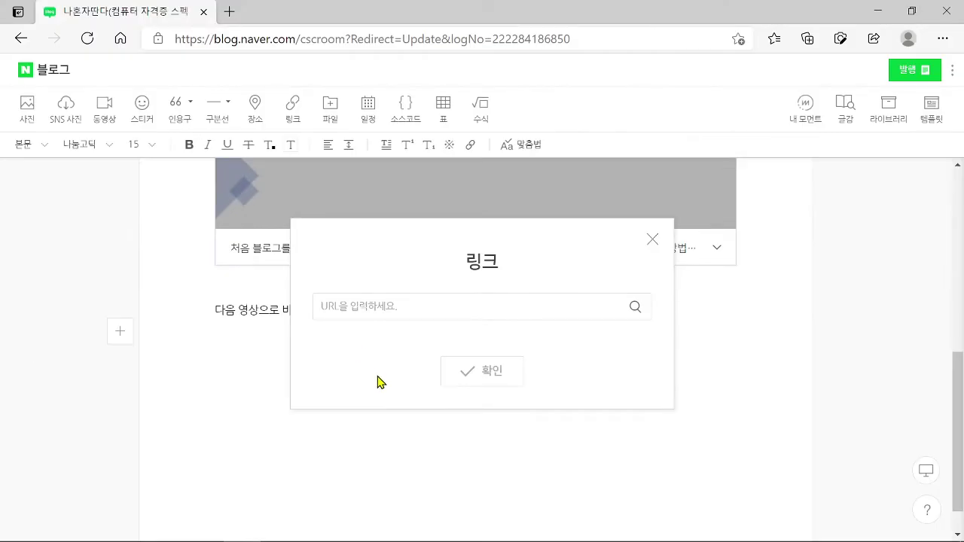
pyautogui.hotkey('ctrl', 'v')
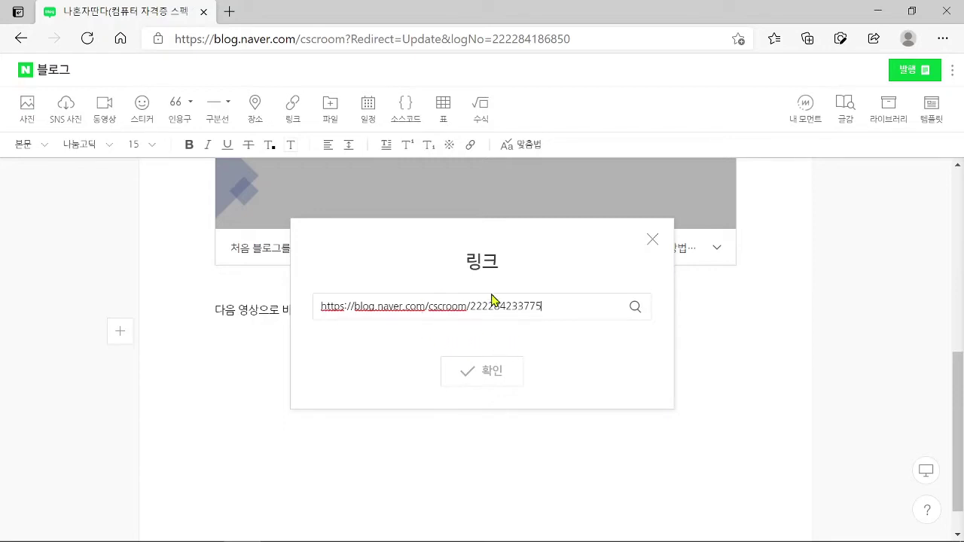
pyautogui.click(631, 307)
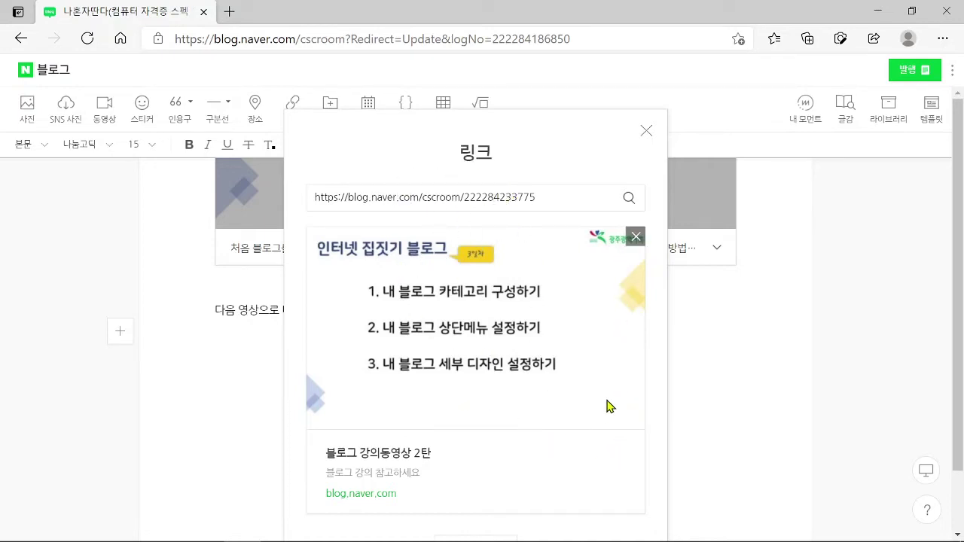
pyautogui.scroll(-1, 607, 405)
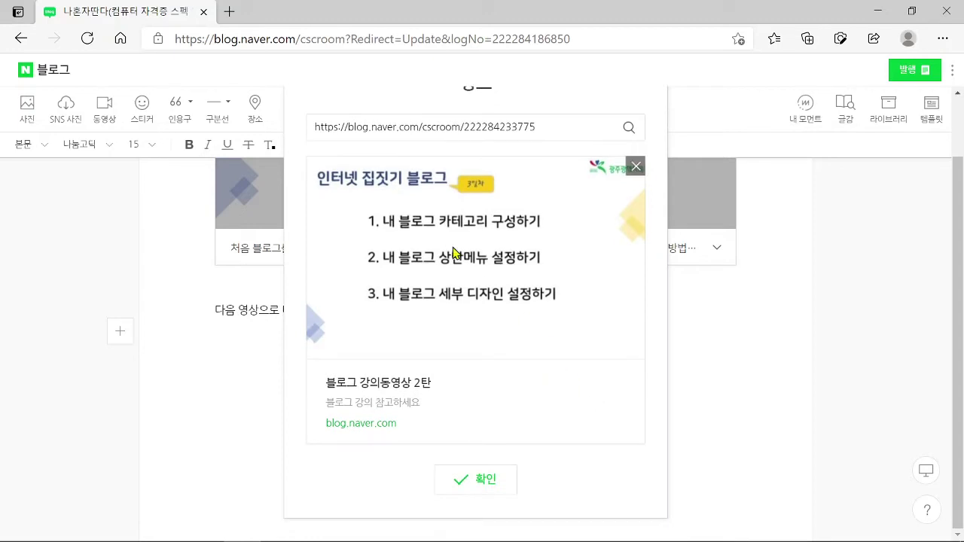
pyautogui.click(463, 482)
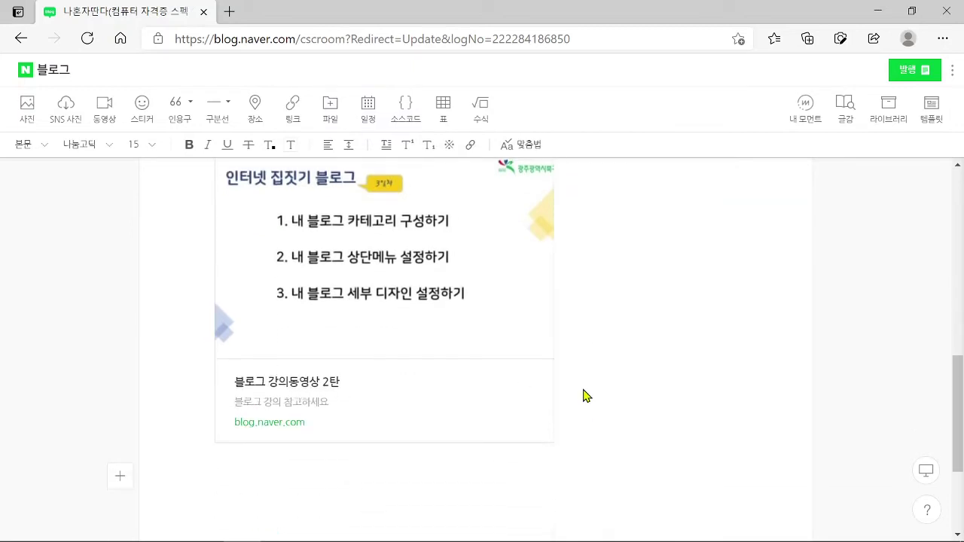
# Step: Center-align the inserted link card and check the post content around it
pyautogui.click(587, 339)
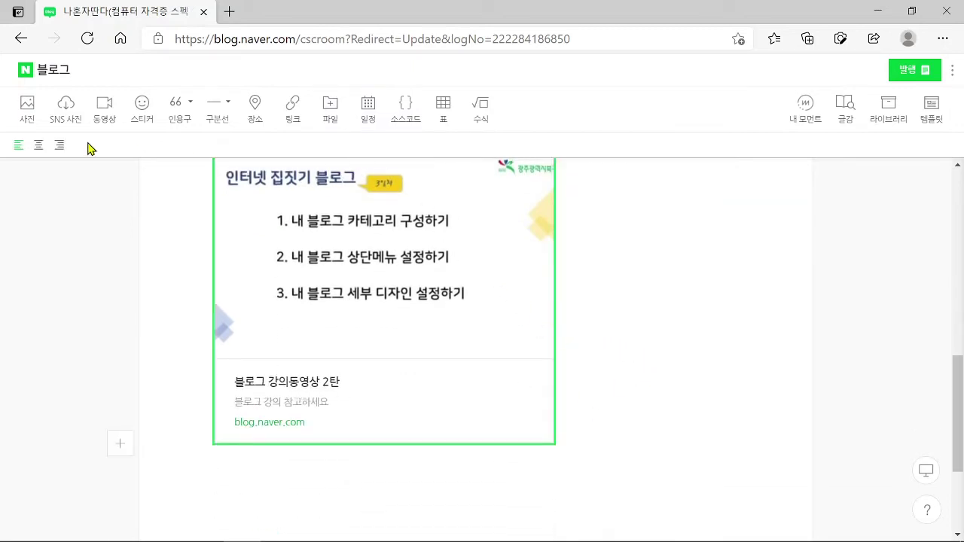
pyautogui.click(39, 148)
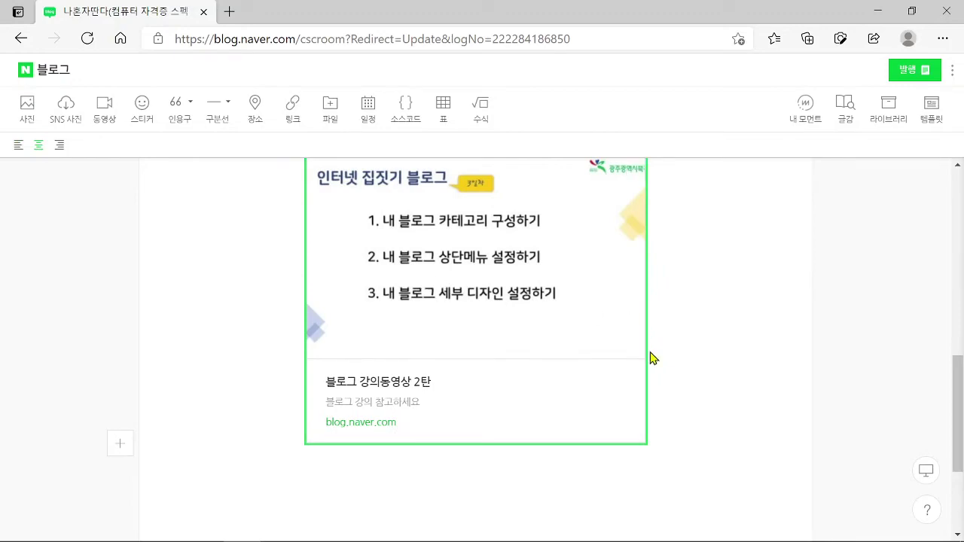
pyautogui.scroll(6, 678, 386)
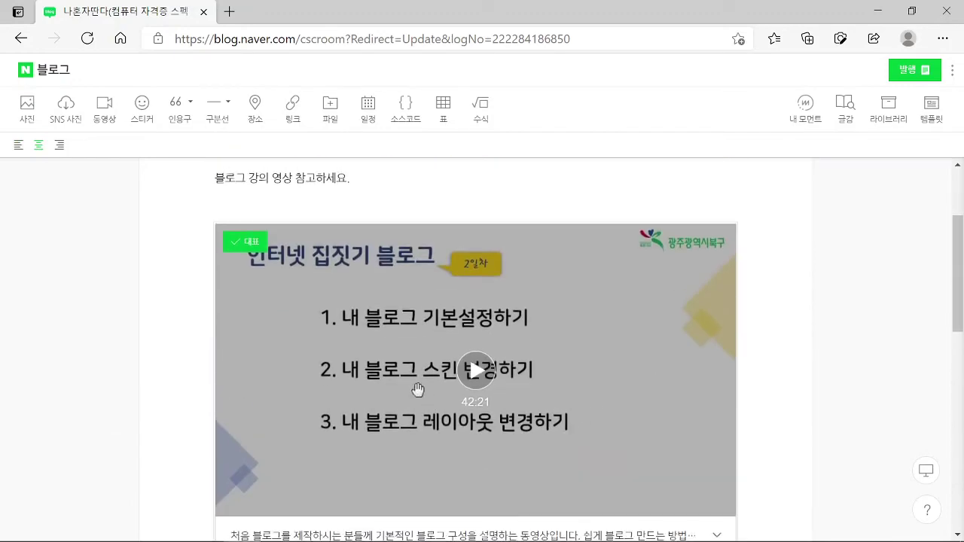
pyautogui.scroll(-5, 538, 390)
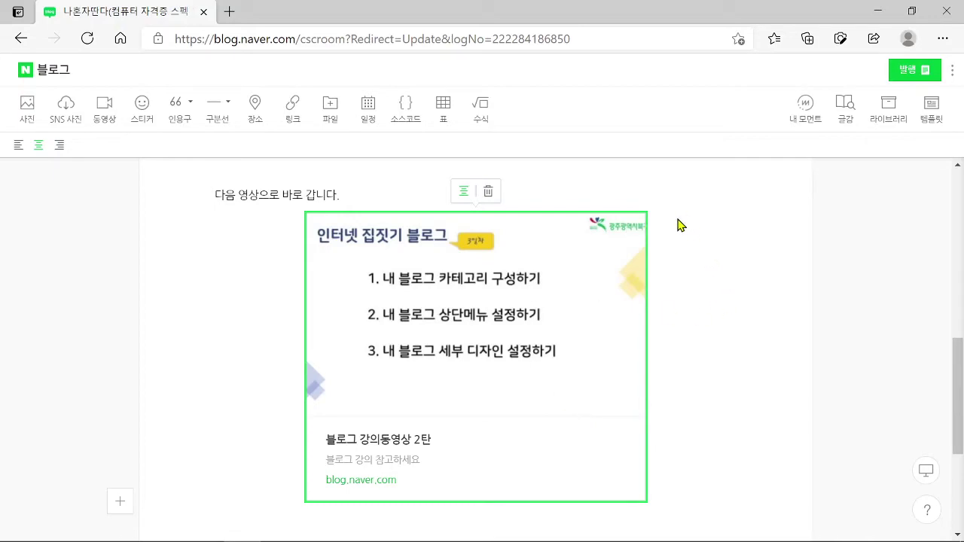
# Step: Publish the edited post with its existing category, topic, visibility and tag settings
pyautogui.moveTo(868, 12)
pyautogui.mouseDown()
pyautogui.moveTo(880, 37)
pyautogui.moveTo(906, 6)
pyautogui.mouseUp()
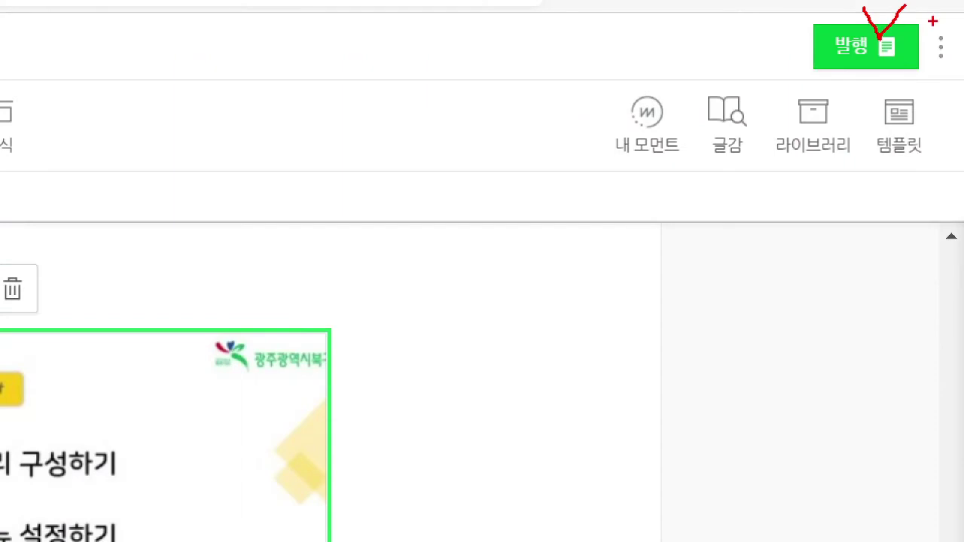
pyautogui.click(885, 53)
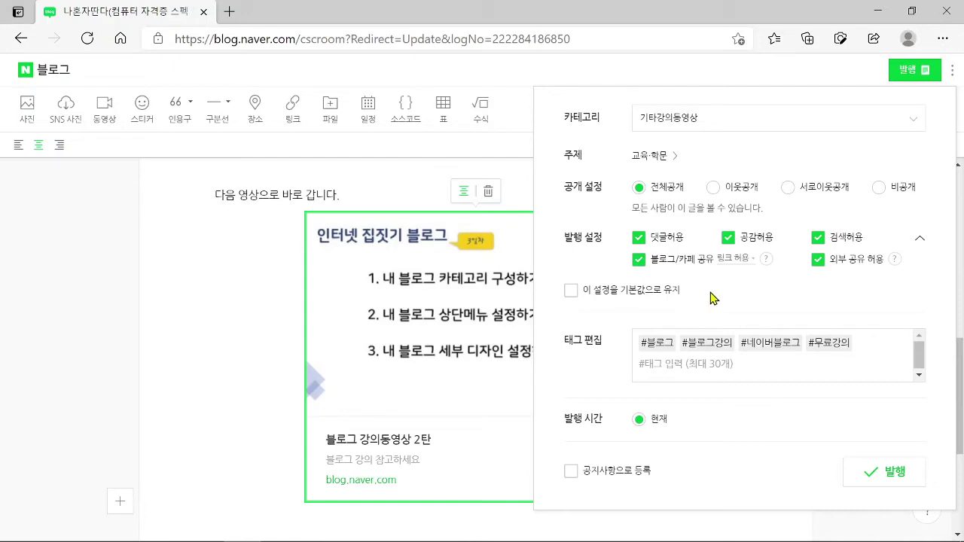
pyautogui.click(892, 473)
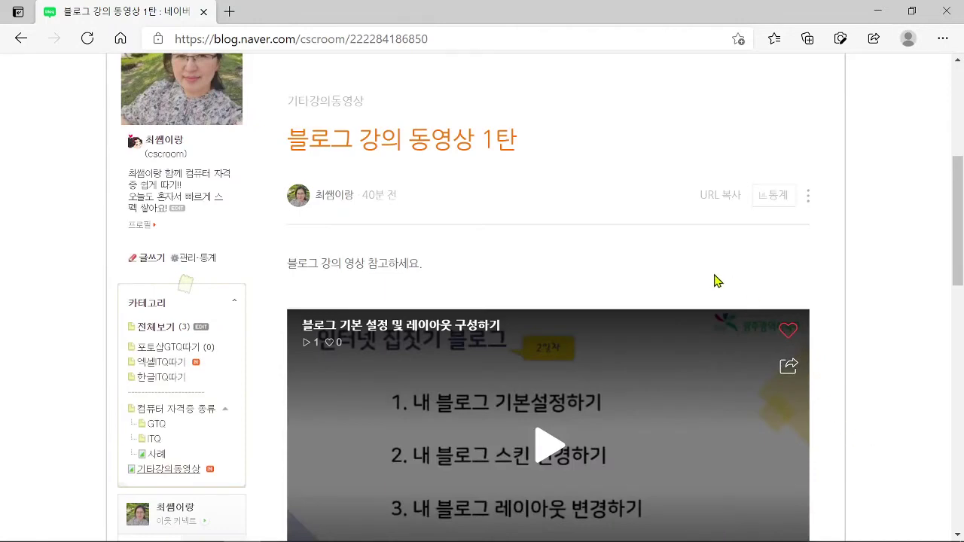
# Step: Look over the republished post from its title and video down to the link card for the second lecture
pyautogui.scroll(-6, 719, 275)
pyautogui.scroll(-2, 706, 269)
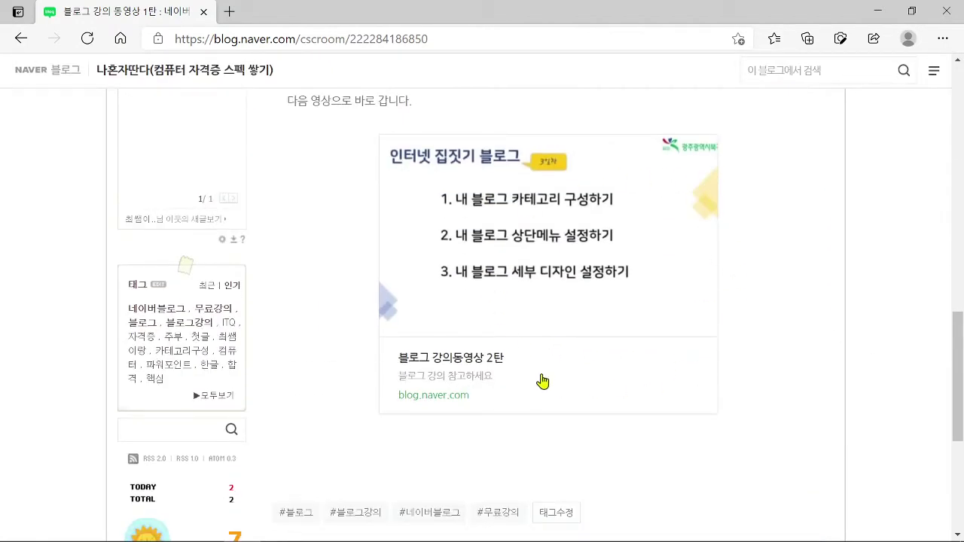
pyautogui.scroll(8, 543, 377)
pyautogui.scroll(-8, 543, 369)
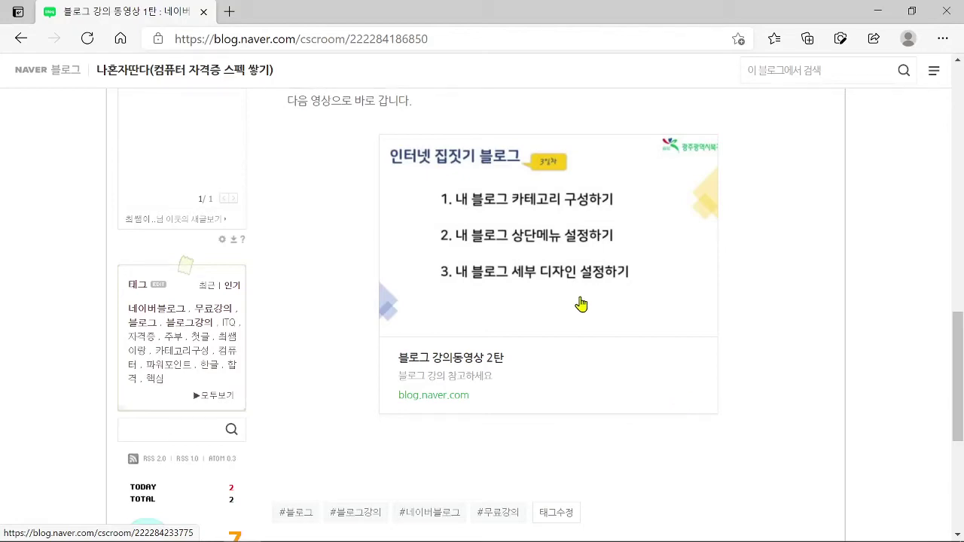
pyautogui.scroll(10, 580, 301)
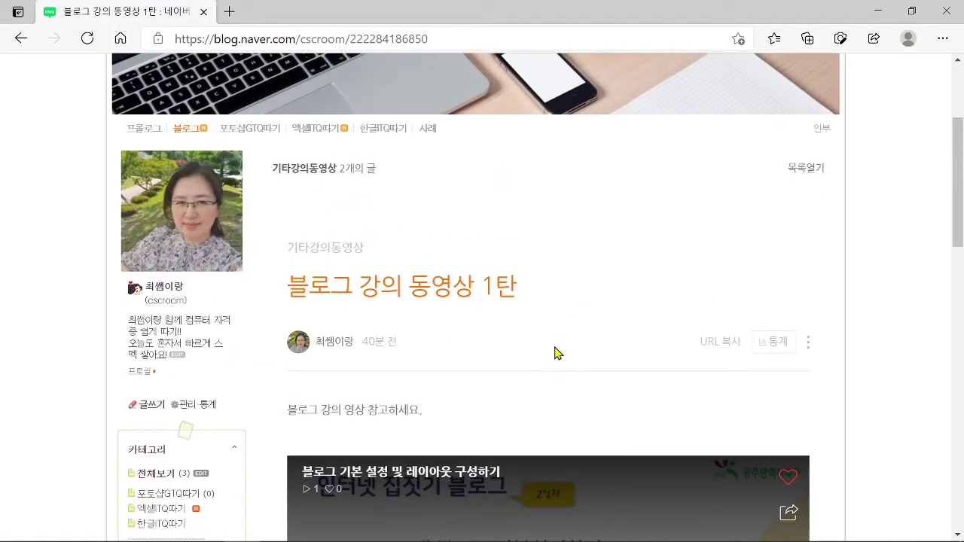
# Step: Review the first lecture post again, covering the blog header, title, embedded video and the link card to the second lecture
pyautogui.scroll(-2, 553, 332)
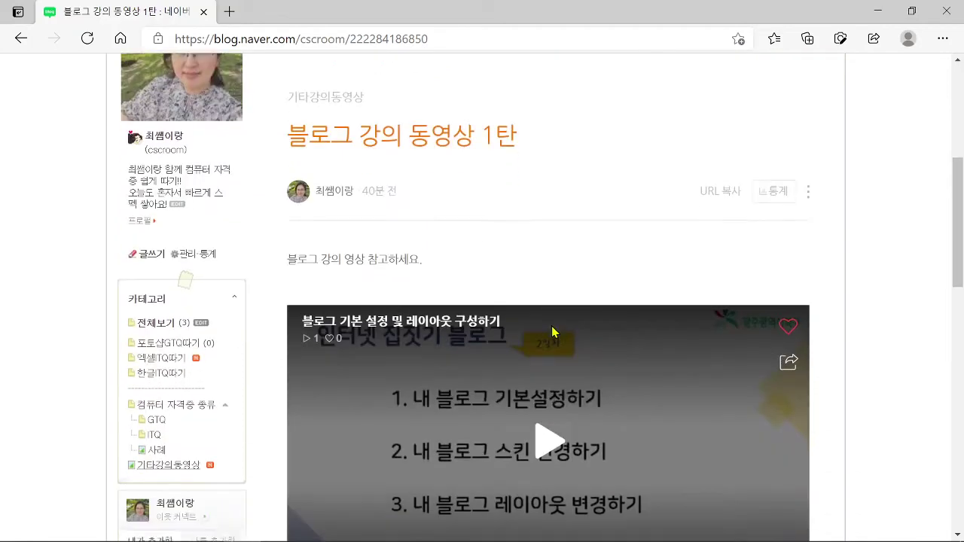
pyautogui.scroll(-3, 552, 332)
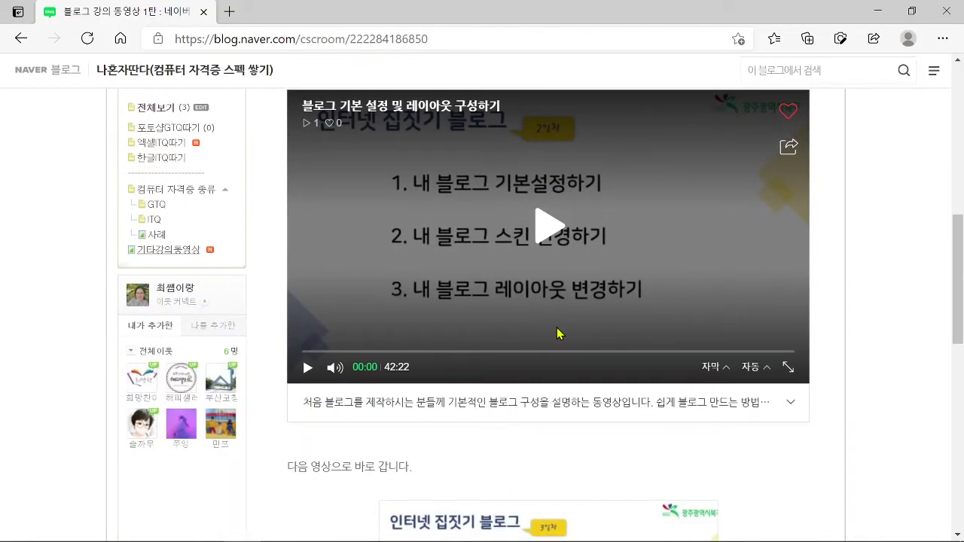
pyautogui.scroll(-2, 558, 334)
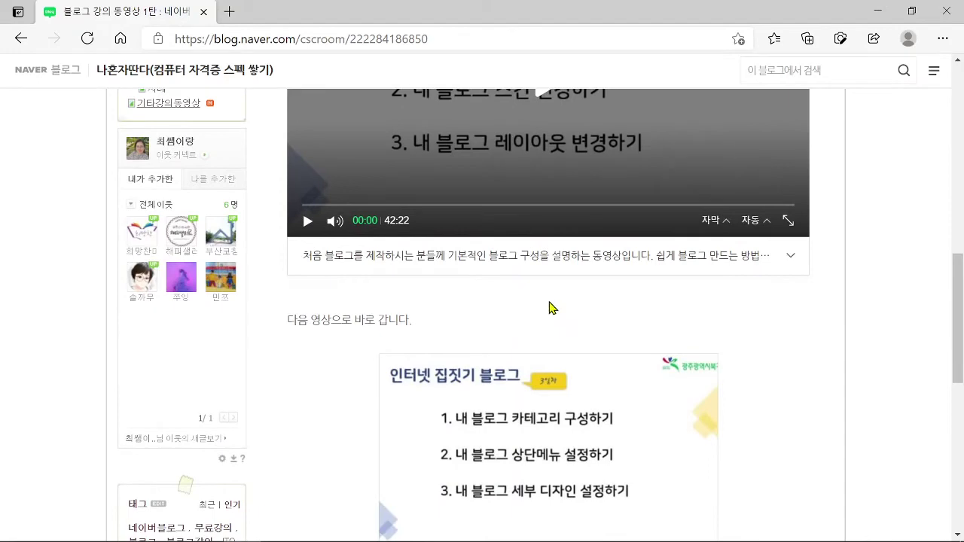
pyautogui.scroll(-2, 514, 409)
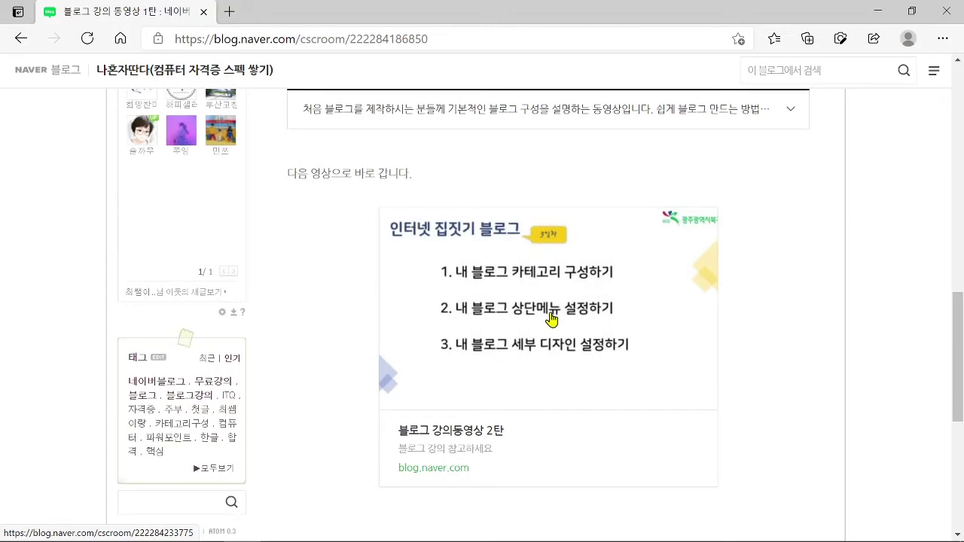
pyautogui.scroll(10, 550, 301)
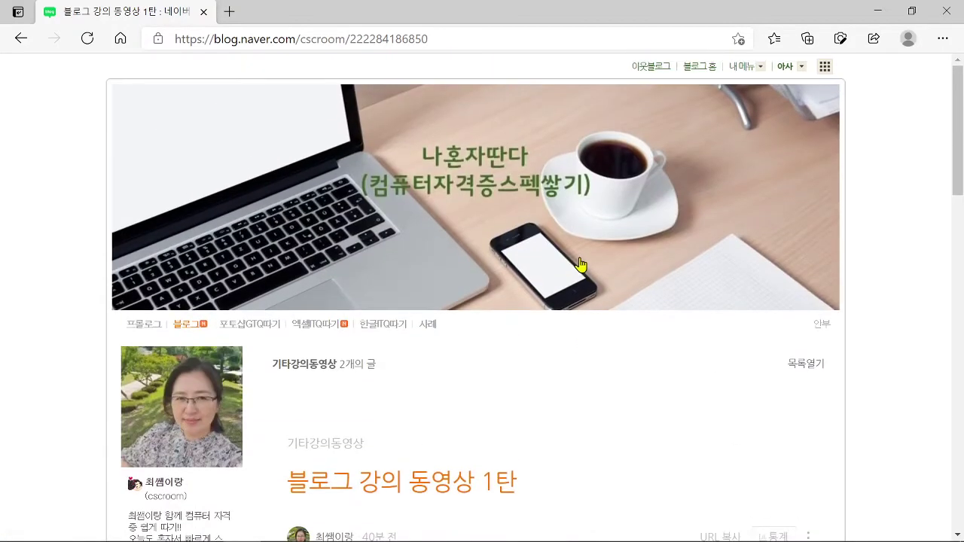
pyautogui.scroll(-4, 562, 259)
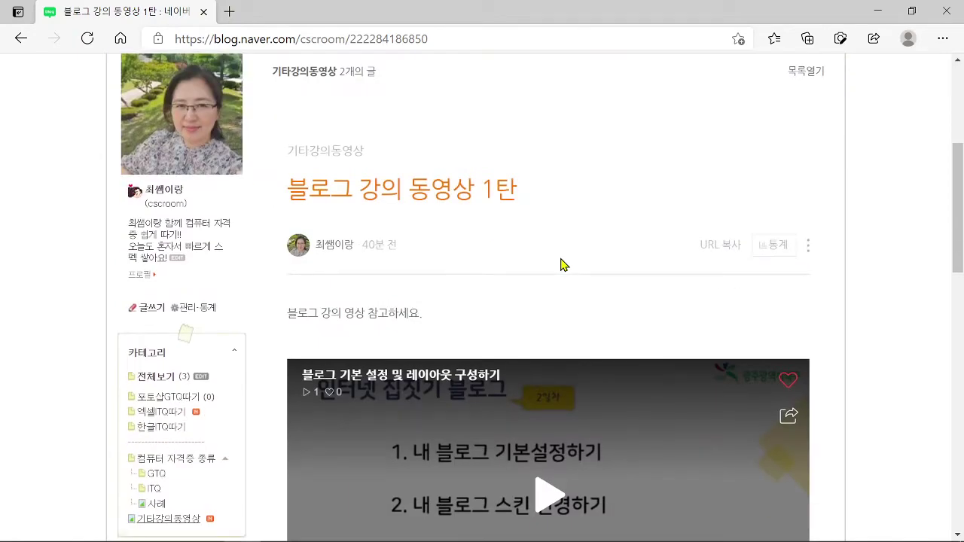
pyautogui.scroll(-1, 562, 263)
pyautogui.scroll(-2, 561, 265)
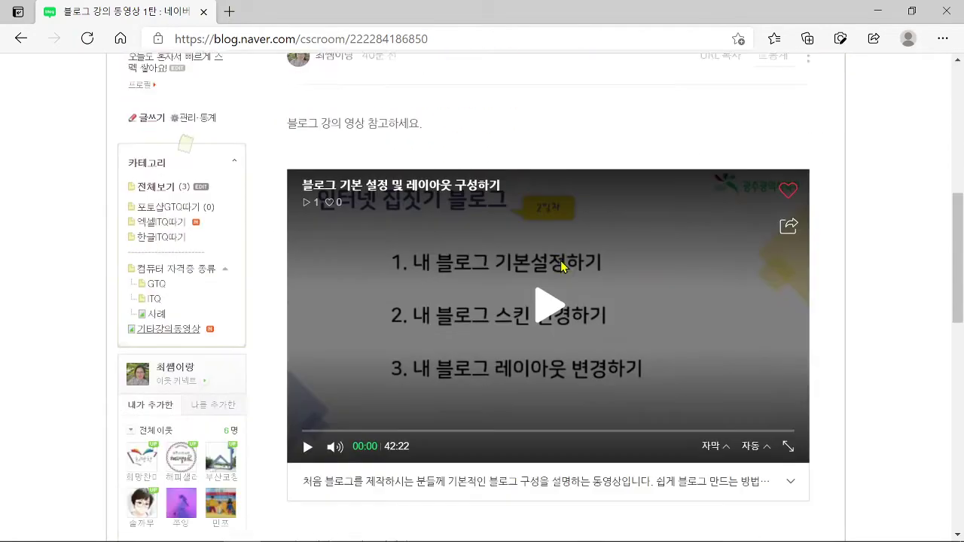
pyautogui.scroll(1, 560, 266)
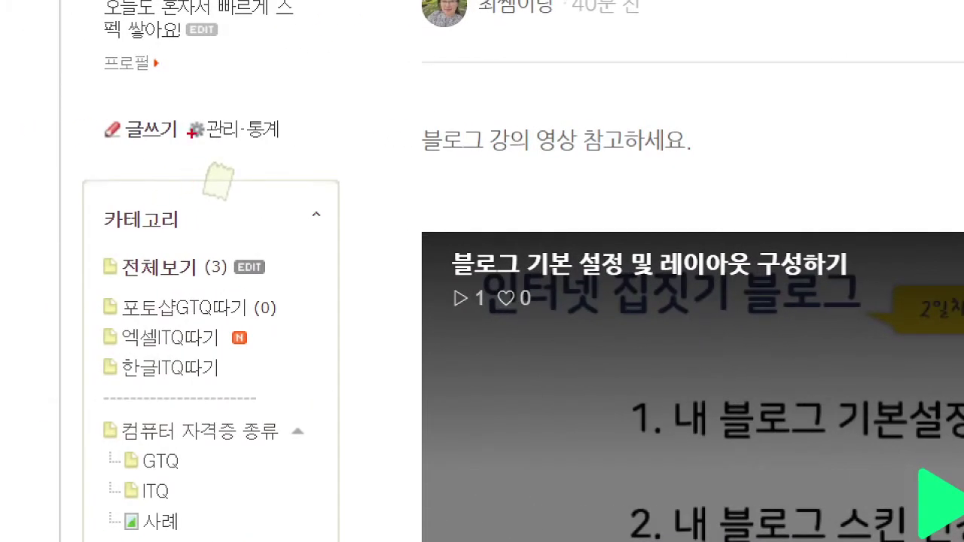
# Step: Open the blog's management page and go to its 메뉴·글·동영상 관리 section
pyautogui.moveTo(204, 113)
pyautogui.mouseDown()
pyautogui.moveTo(223, 147)
pyautogui.moveTo(247, 148)
pyautogui.mouseUp()
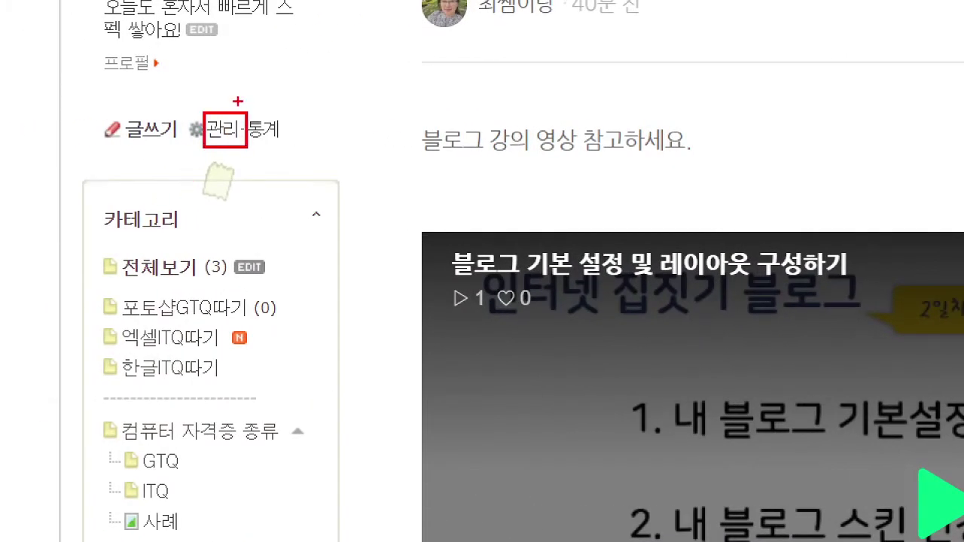
pyautogui.moveTo(242, 110); pyautogui.dragTo(261, 93)
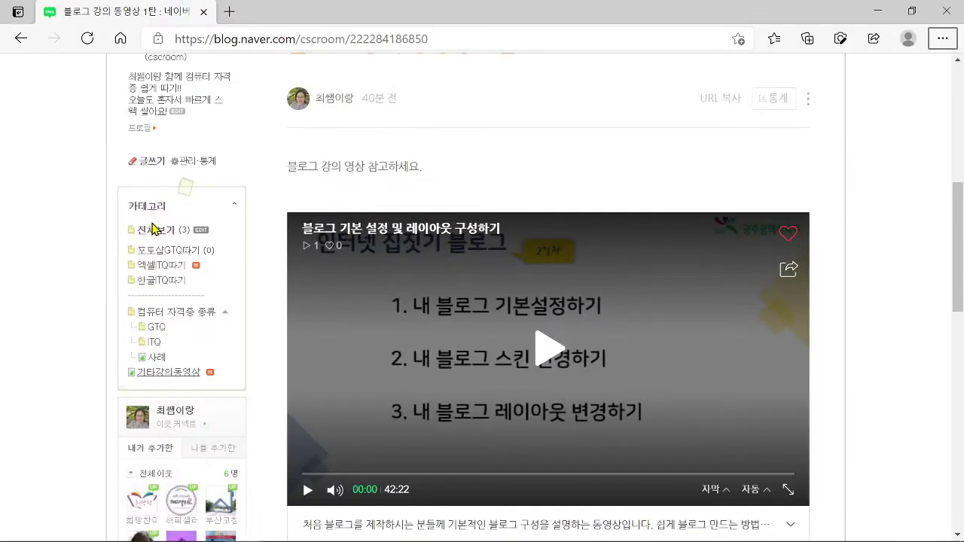
pyautogui.click(225, 130)
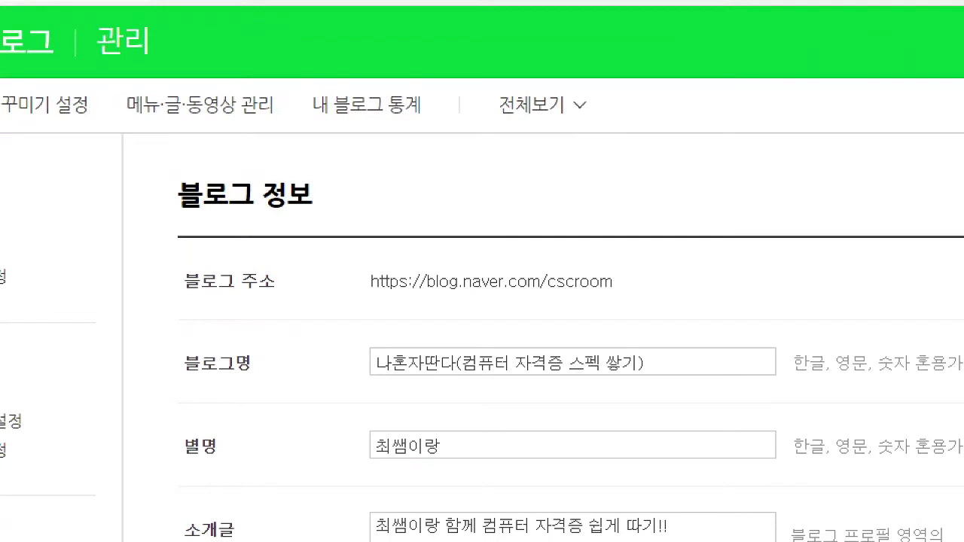
pyautogui.moveTo(115, 80)
pyautogui.mouseDown()
pyautogui.moveTo(151, 123)
pyautogui.moveTo(281, 128)
pyautogui.mouseUp()
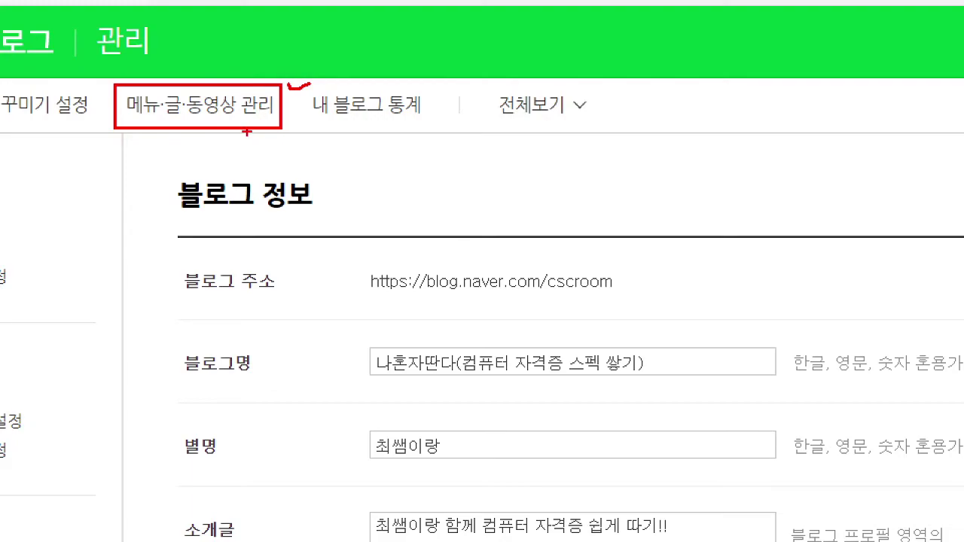
pyautogui.click(214, 119)
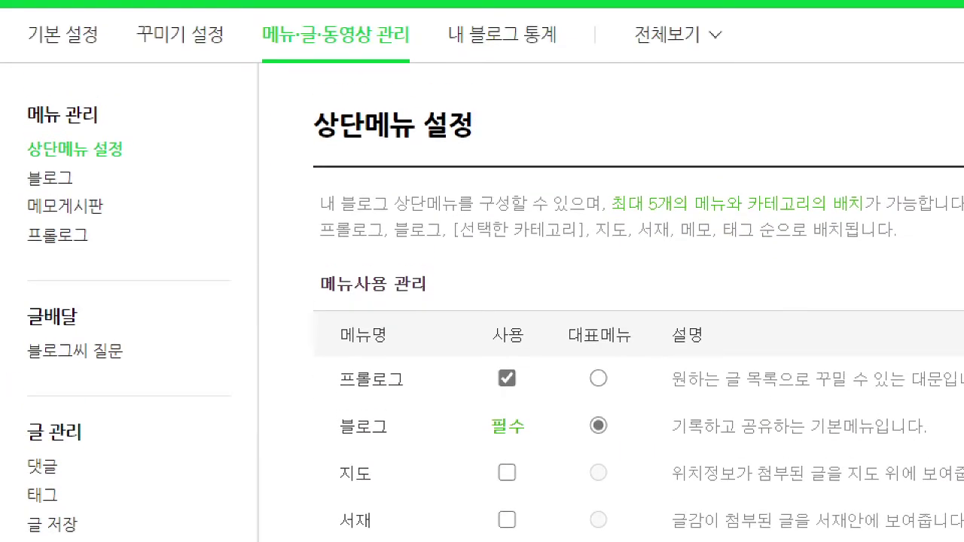
# Step: Open the 내 동영상 list under 동영상 관리
pyautogui.click(25, 336)
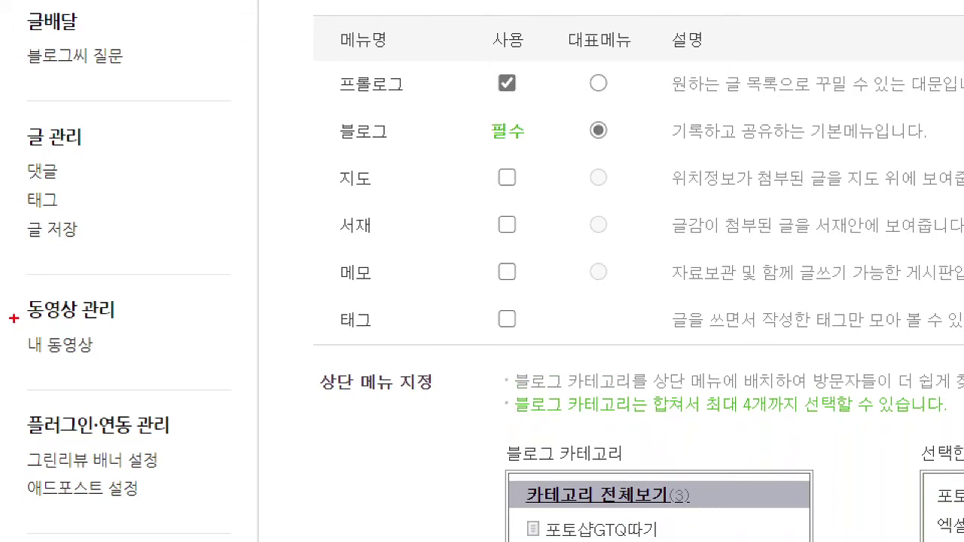
pyautogui.moveTo(22, 280)
pyautogui.mouseDown()
pyautogui.moveTo(73, 356)
pyautogui.moveTo(133, 364)
pyautogui.mouseUp()
pyautogui.moveTo(148, 303)
pyautogui.mouseDown()
pyautogui.moveTo(173, 305)
pyautogui.moveTo(182, 287)
pyautogui.mouseUp()
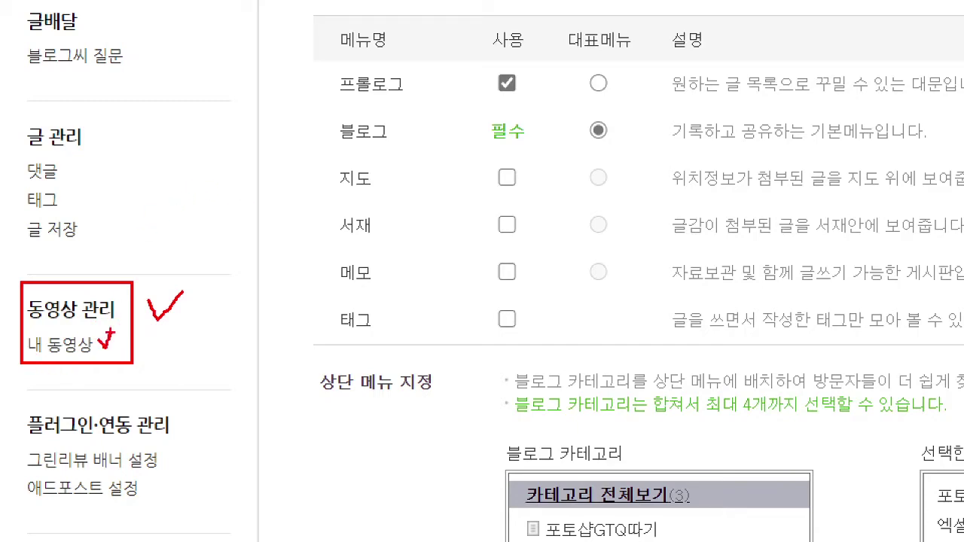
pyautogui.click(62, 345)
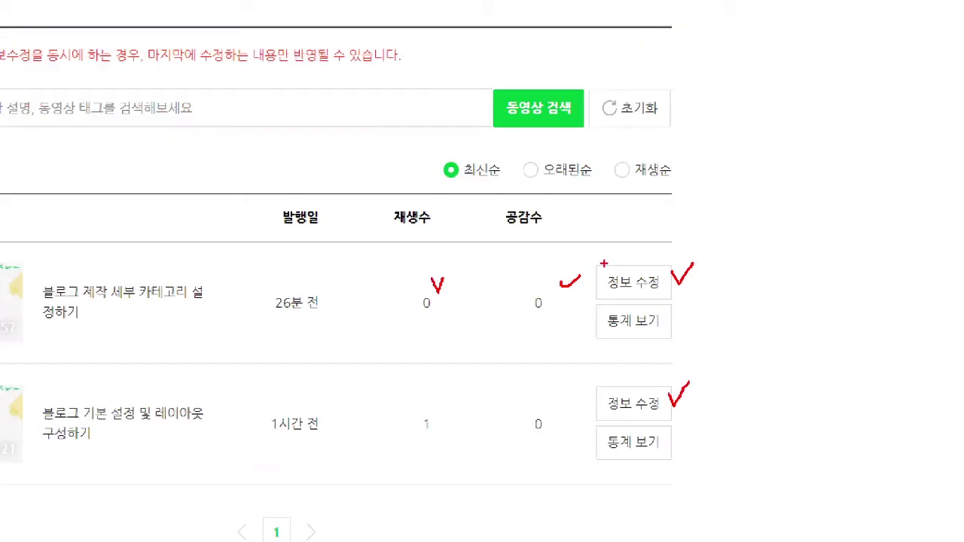
# Step: Examine the editable information of the video "블로그 제작 세부 카테고리 설정하기" and return to the video list without changing it
pyautogui.click(640, 252)
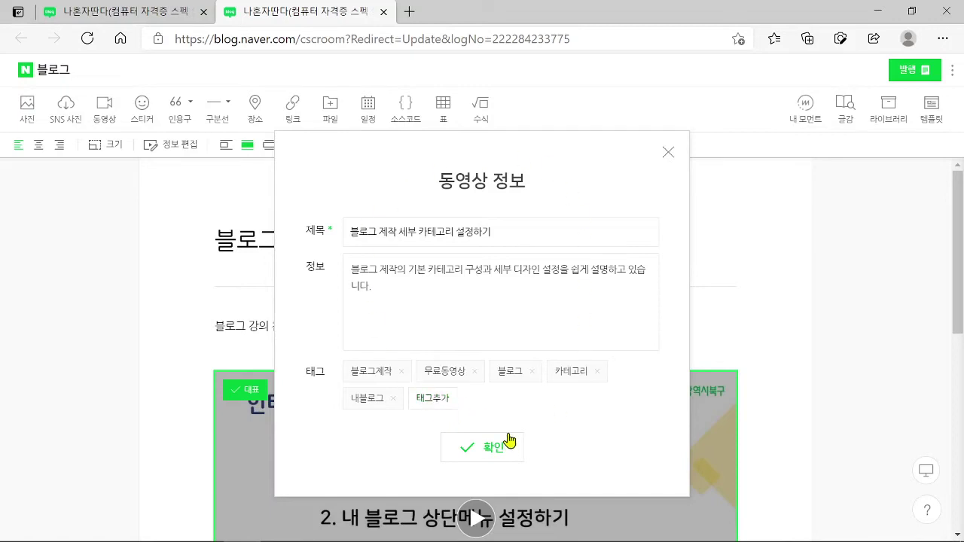
pyautogui.press('alt')
pyautogui.click(667, 153)
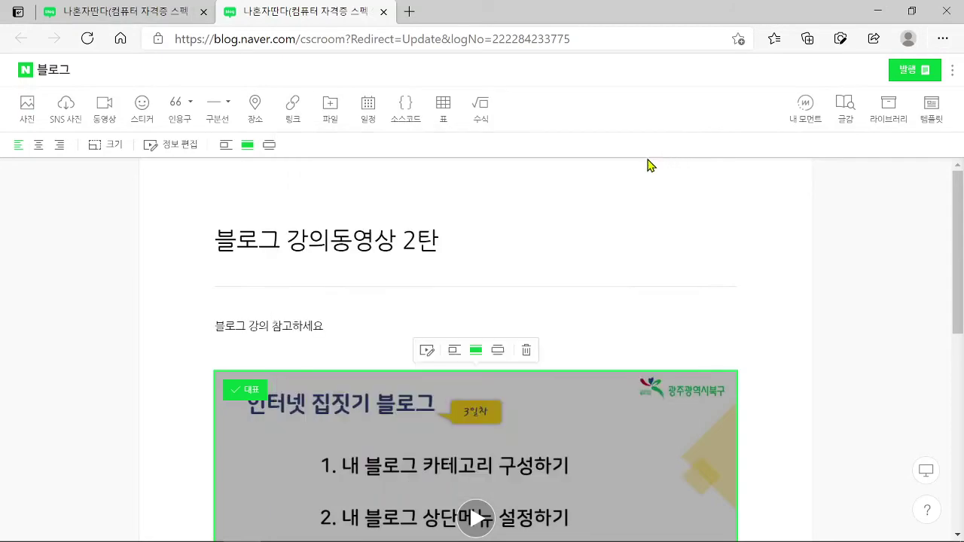
pyautogui.scroll(-2, 638, 283)
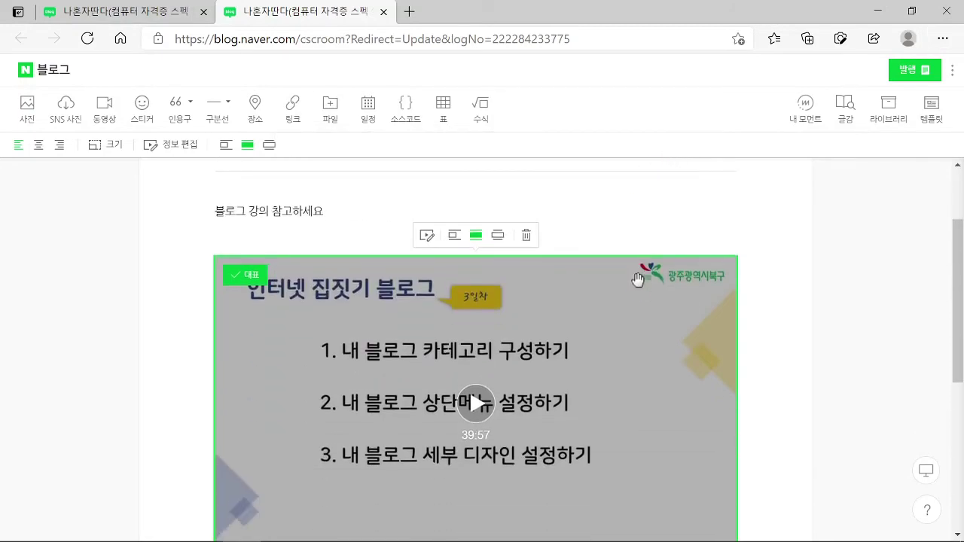
pyautogui.moveTo(370, 3); pyautogui.dragTo(399, 53)
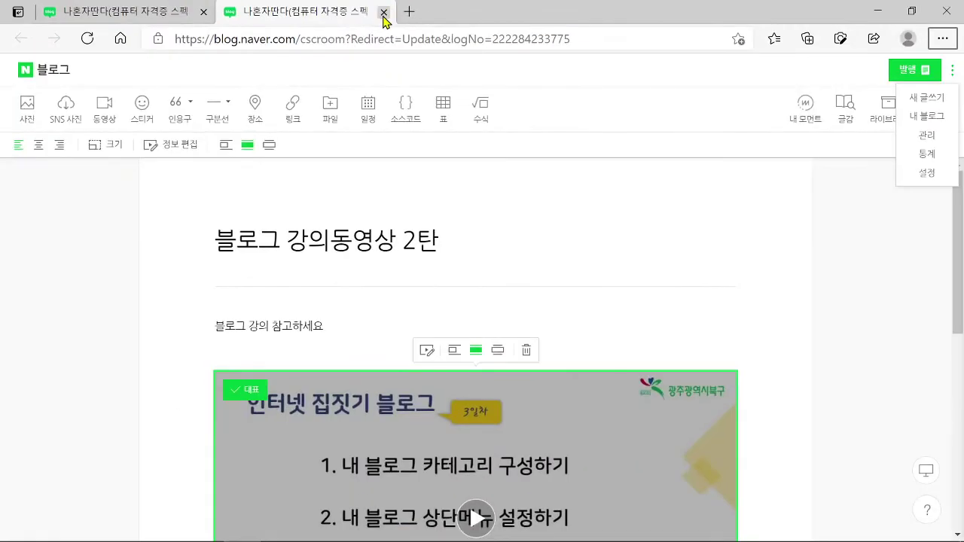
pyautogui.click(388, 24)
pyautogui.click(554, 119)
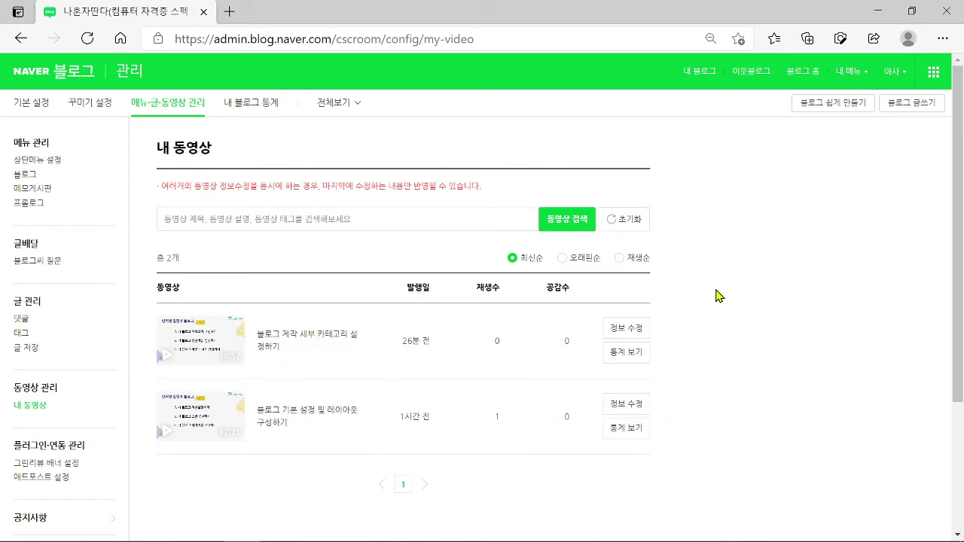
# Step: Go from the blog to the Naver 블로그 홈 page and dismiss the promotional popup
pyautogui.press('alt')
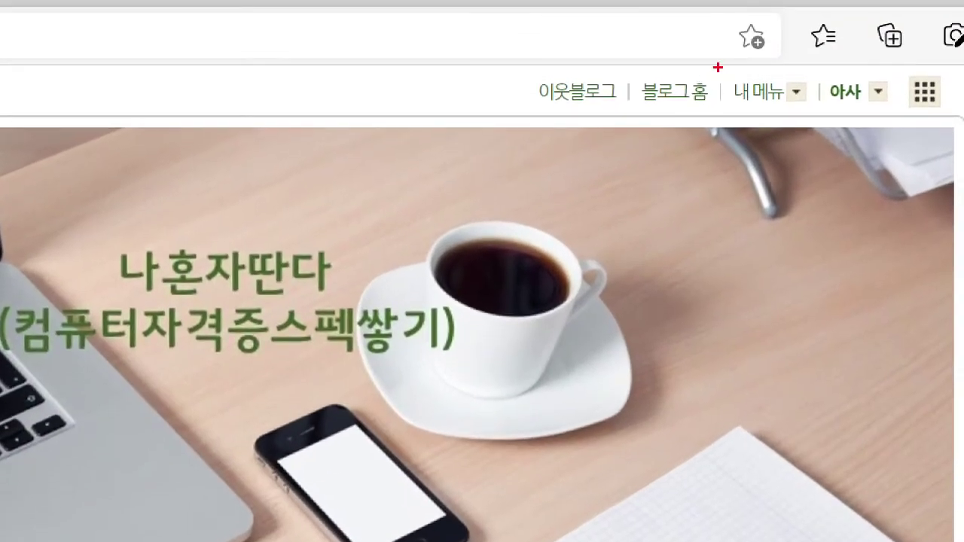
pyautogui.moveTo(632, 75); pyautogui.dragTo(730, 113)
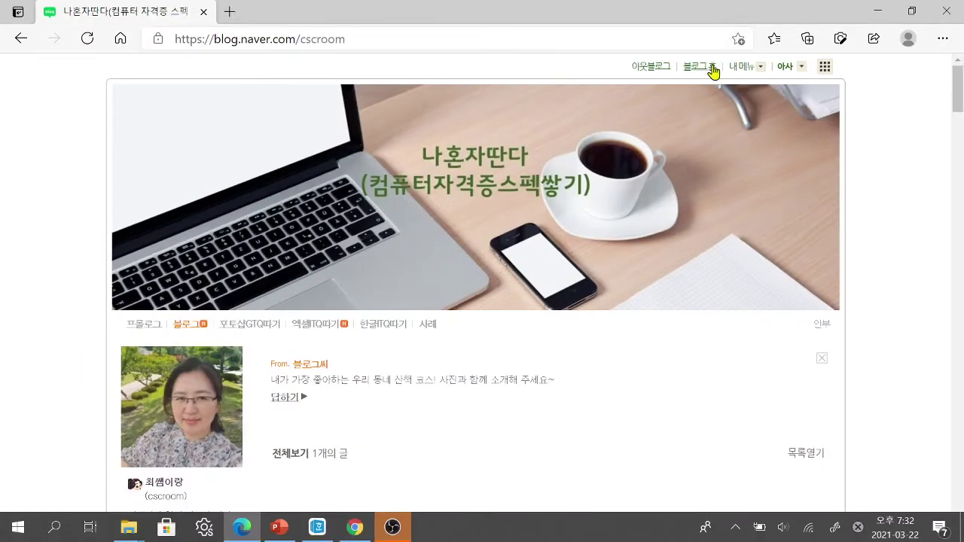
pyautogui.click(697, 99)
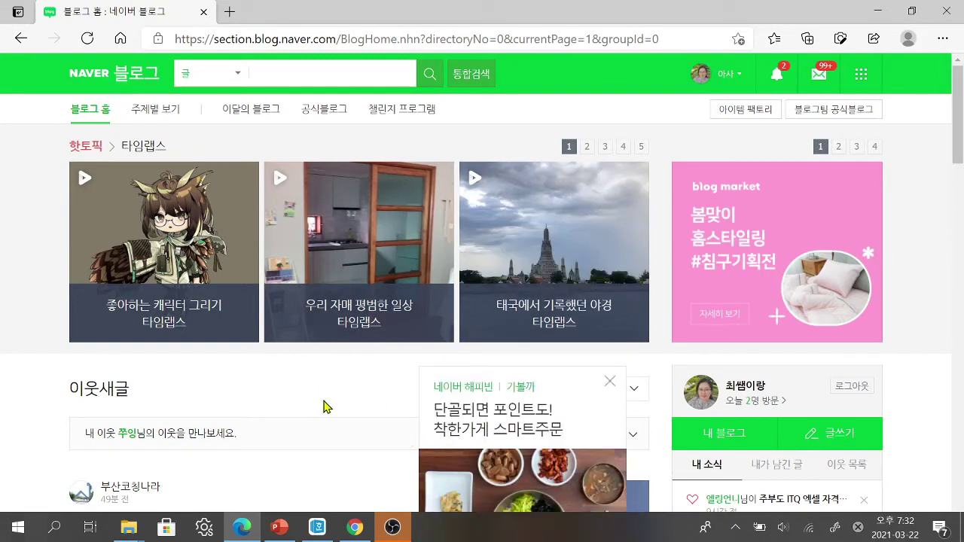
pyautogui.click(611, 382)
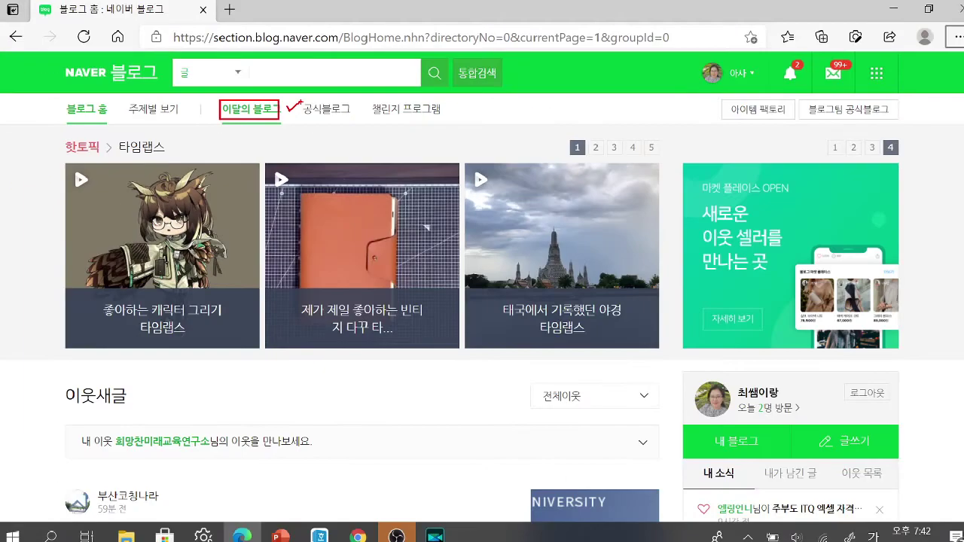
# Step: Open the 이달의 블로그 page and show the selected blogs for February 2021
pyautogui.click(265, 127)
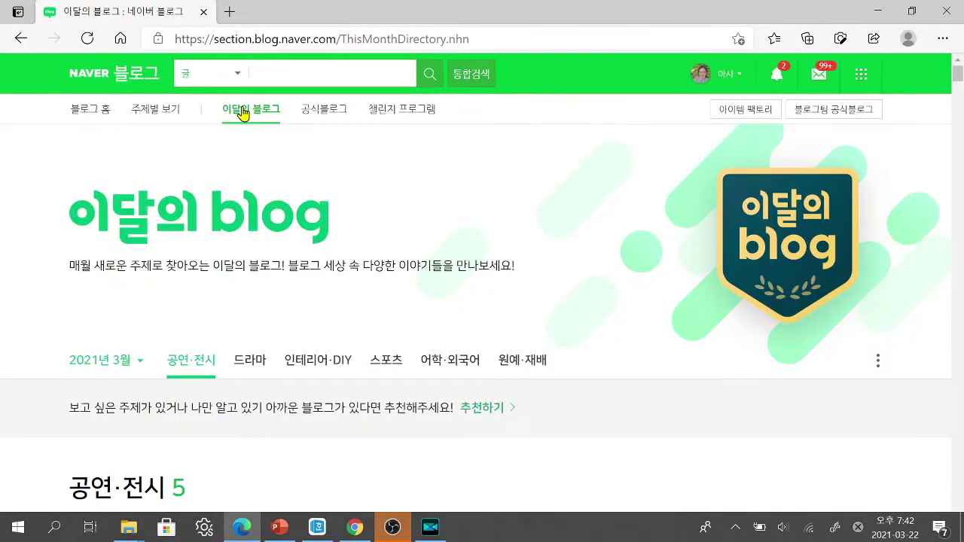
pyautogui.scroll(-2, 344, 205)
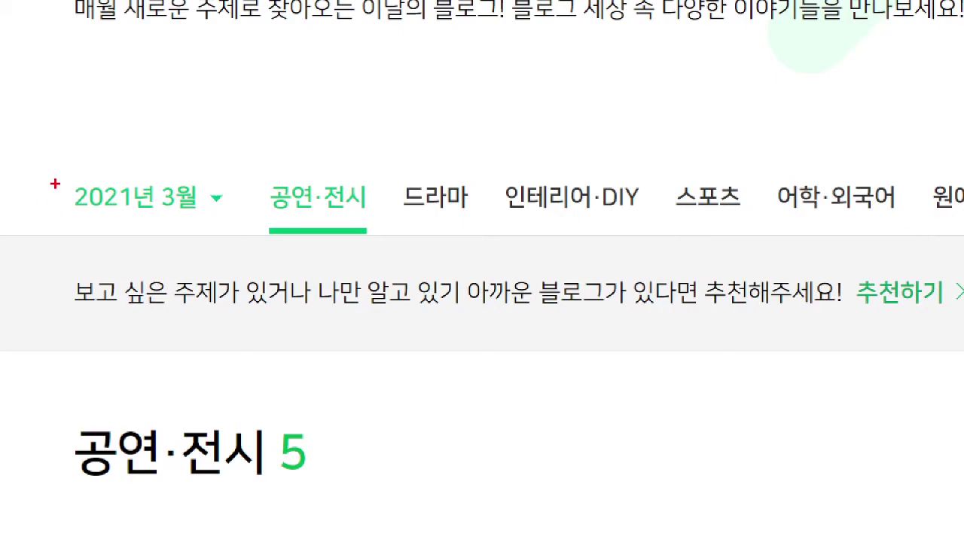
pyautogui.moveTo(58, 178)
pyautogui.mouseDown()
pyautogui.moveTo(123, 216)
pyautogui.moveTo(231, 222)
pyautogui.mouseUp()
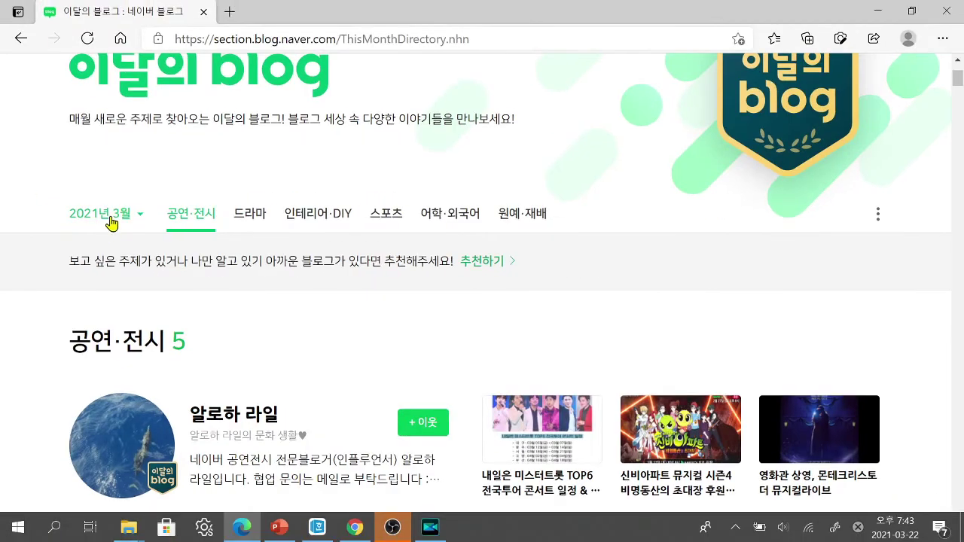
pyautogui.click(160, 210)
pyautogui.click(126, 278)
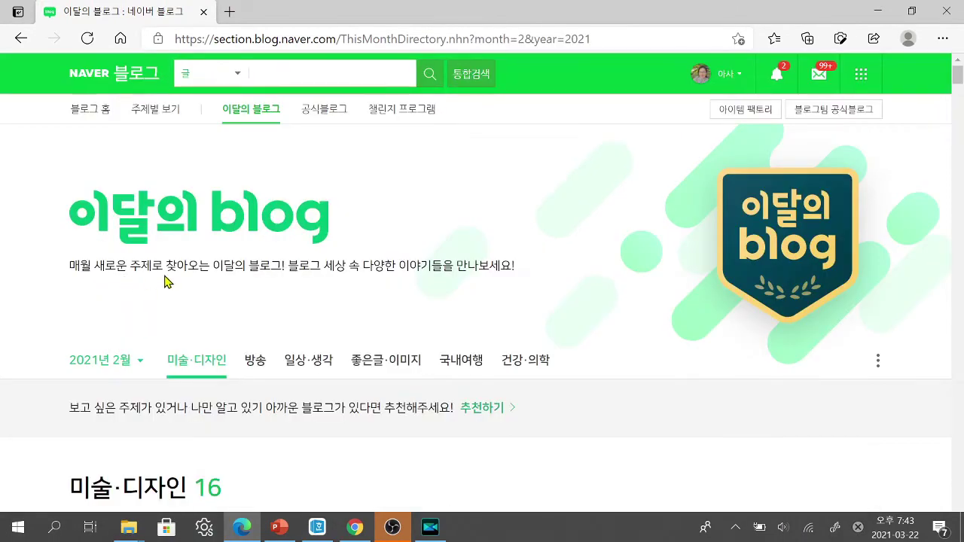
# Step: Switch the 이달의 블로그 selection to 2021년 1월 and show its IT·컴퓨터 category
pyautogui.click(105, 368)
pyautogui.click(122, 456)
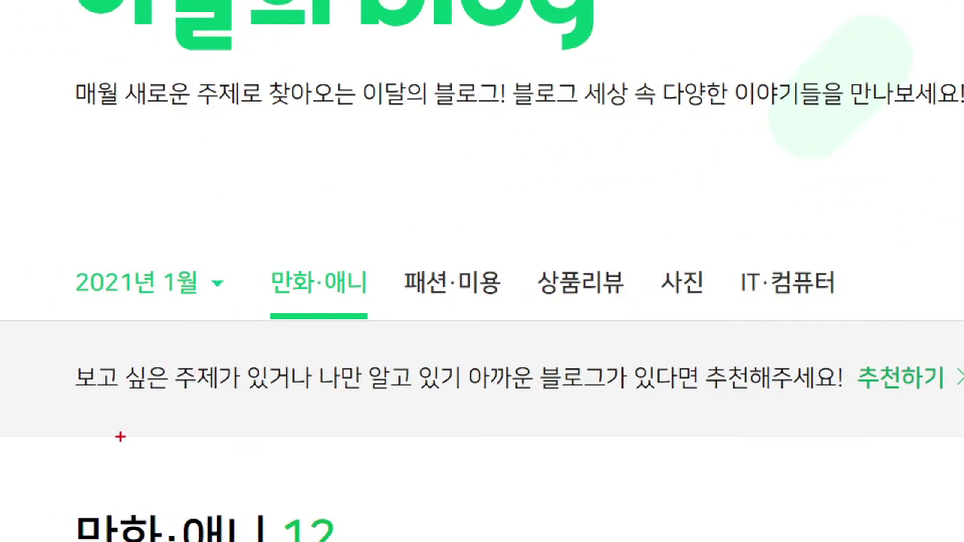
pyautogui.moveTo(130, 241)
pyautogui.mouseDown()
pyautogui.moveTo(143, 259)
pyautogui.moveTo(164, 232)
pyautogui.mouseUp()
pyautogui.moveTo(723, 261)
pyautogui.mouseDown()
pyautogui.moveTo(803, 311)
pyautogui.moveTo(850, 309)
pyautogui.mouseUp()
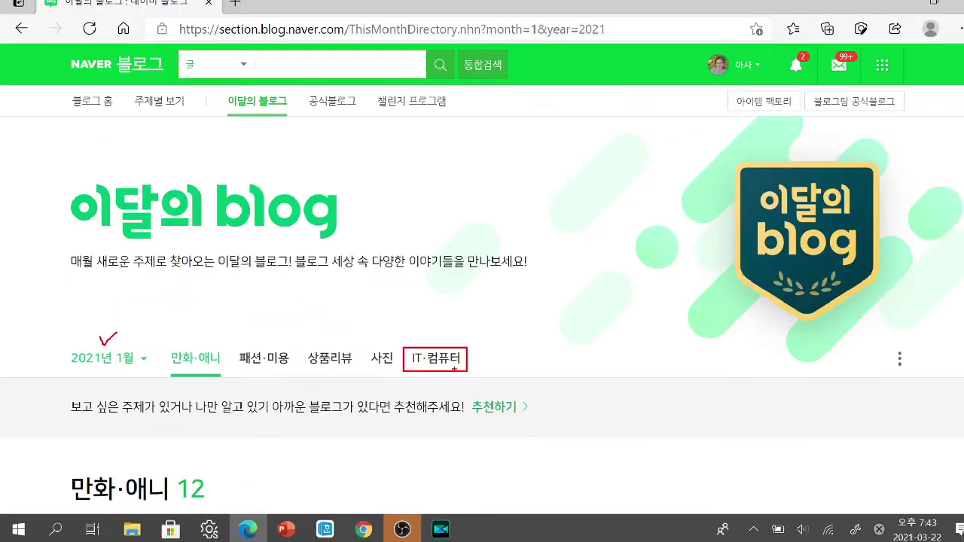
pyautogui.click(769, 301)
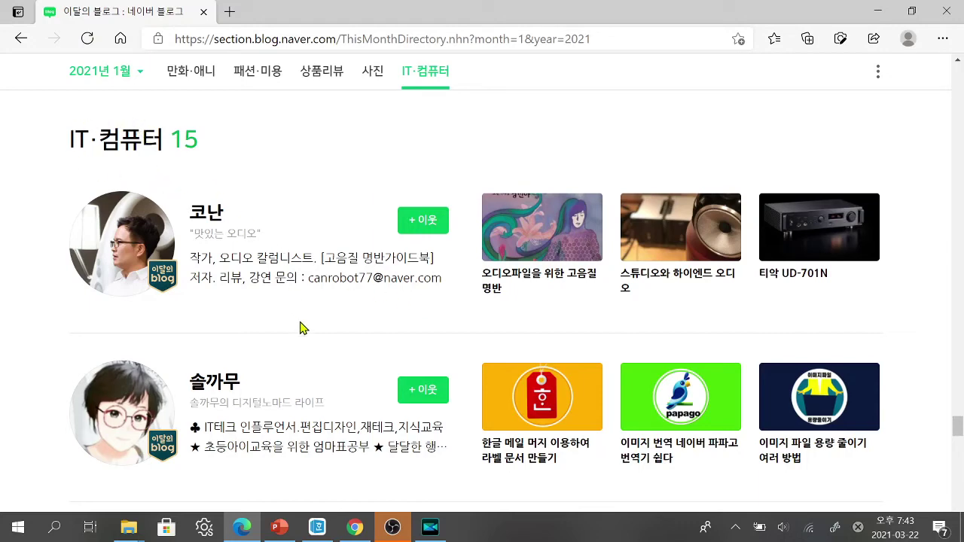
# Step: Browse the featured IT·컴퓨터 blogs and open the 디지털노마드 라이프 blog
pyautogui.scroll(-2, 300, 328)
pyautogui.scroll(-1, 303, 333)
pyautogui.scroll(-5, 300, 332)
pyautogui.scroll(4, 299, 329)
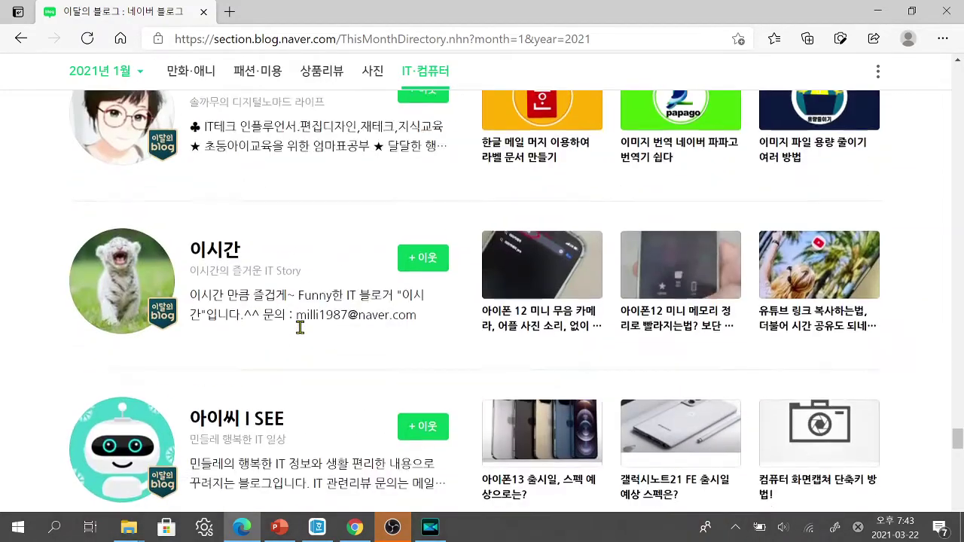
pyautogui.scroll(1, 300, 328)
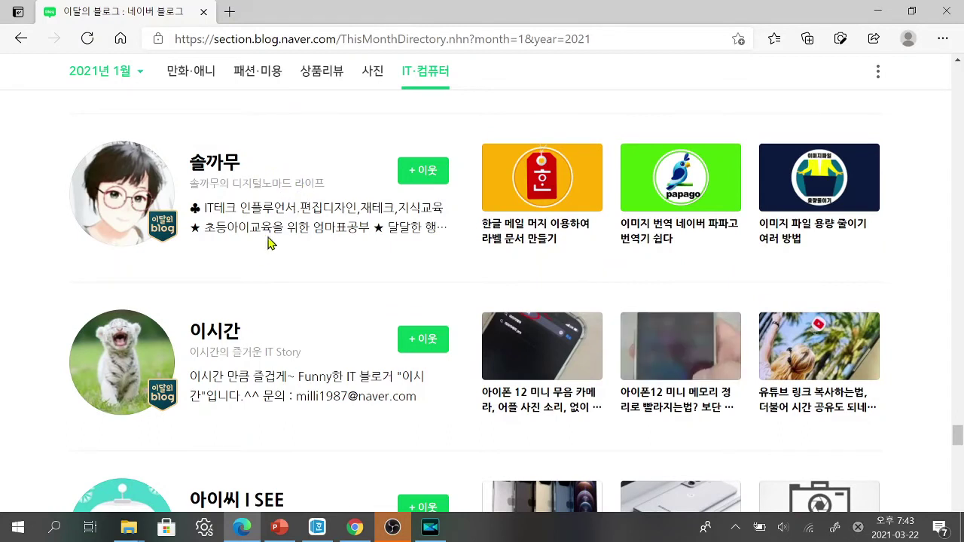
pyautogui.click(132, 174)
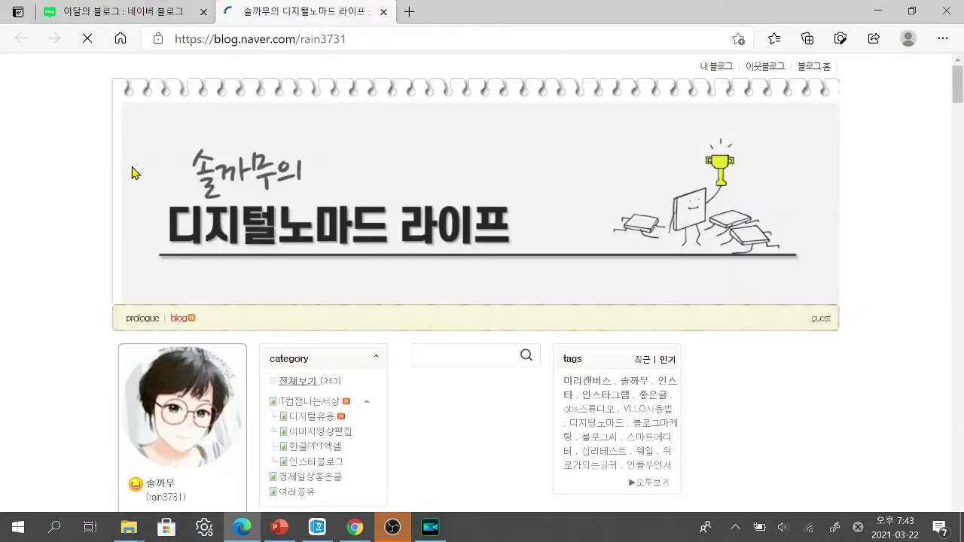
# Step: Examine the 디지털노마드 라이프 blog's profile, categories, post list and its latest post, 나의 건강기록 앱 깔고 직접 관리하자
pyautogui.scroll(-2, 313, 253)
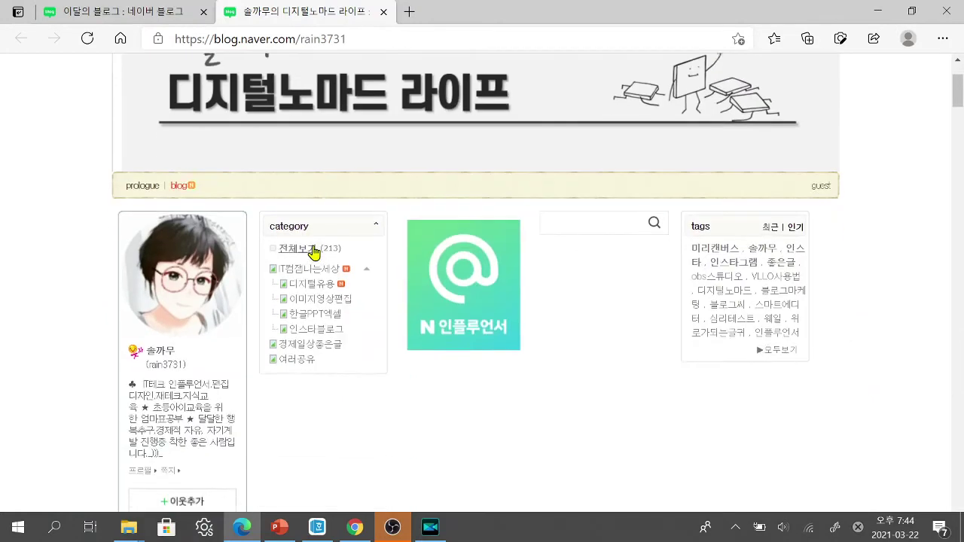
pyautogui.scroll(-2, 369, 252)
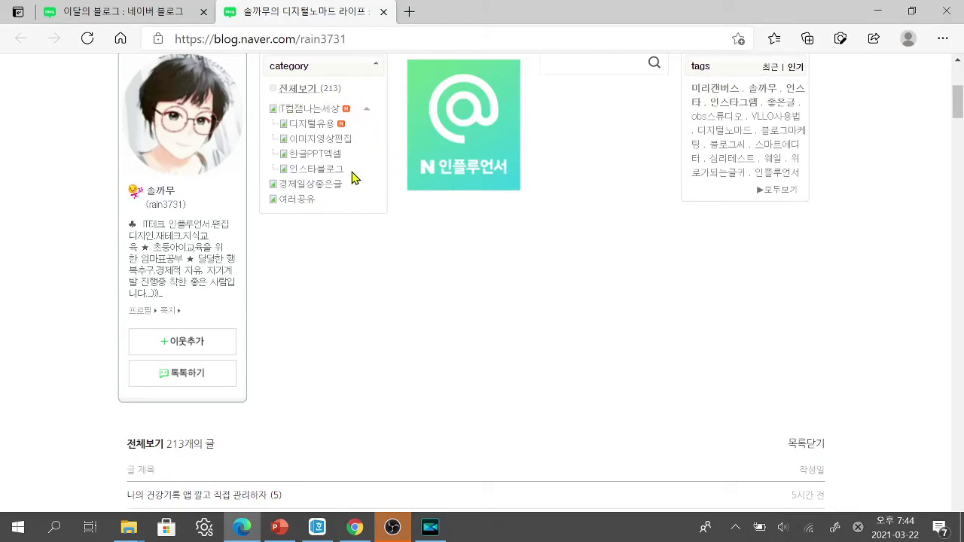
pyautogui.scroll(-1, 338, 237)
pyautogui.scroll(-5, 338, 236)
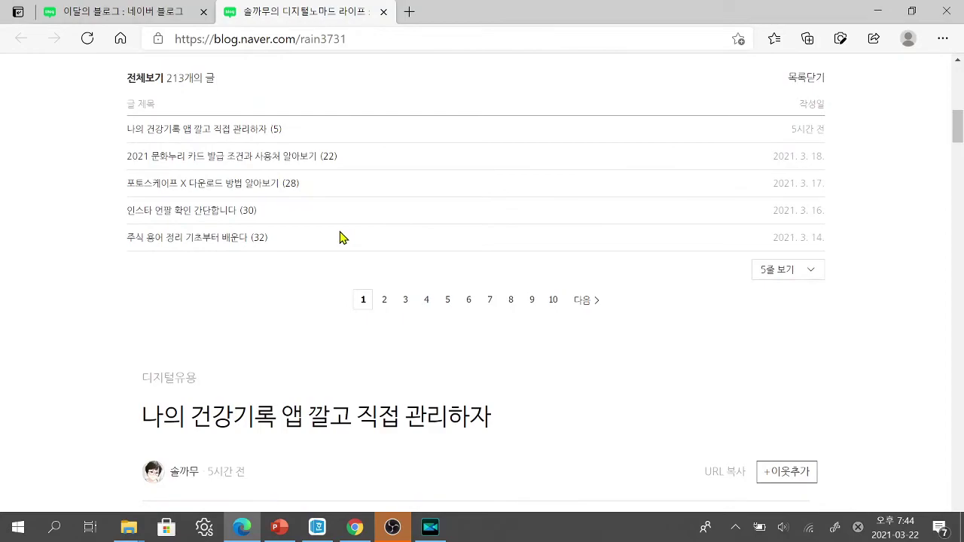
pyautogui.scroll(-10, 339, 237)
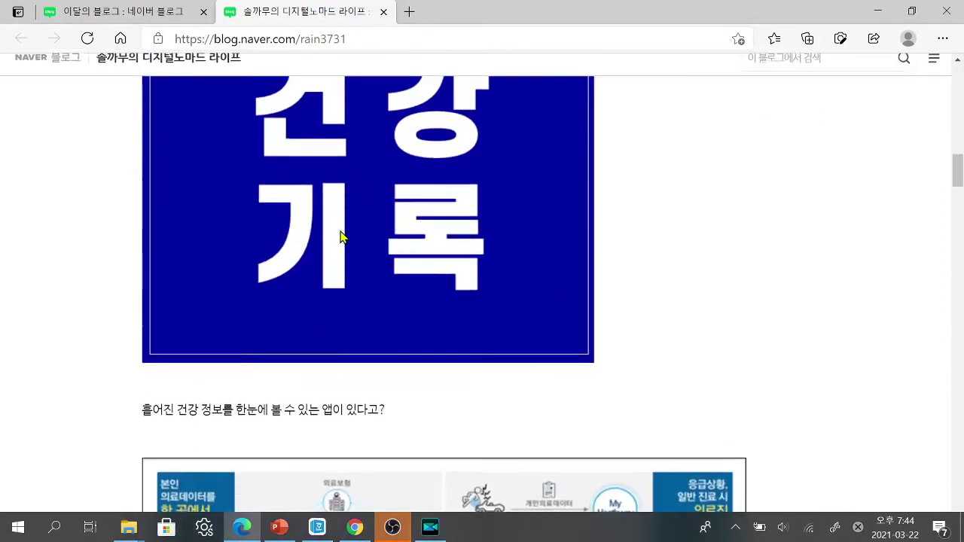
pyautogui.scroll(-15, 340, 237)
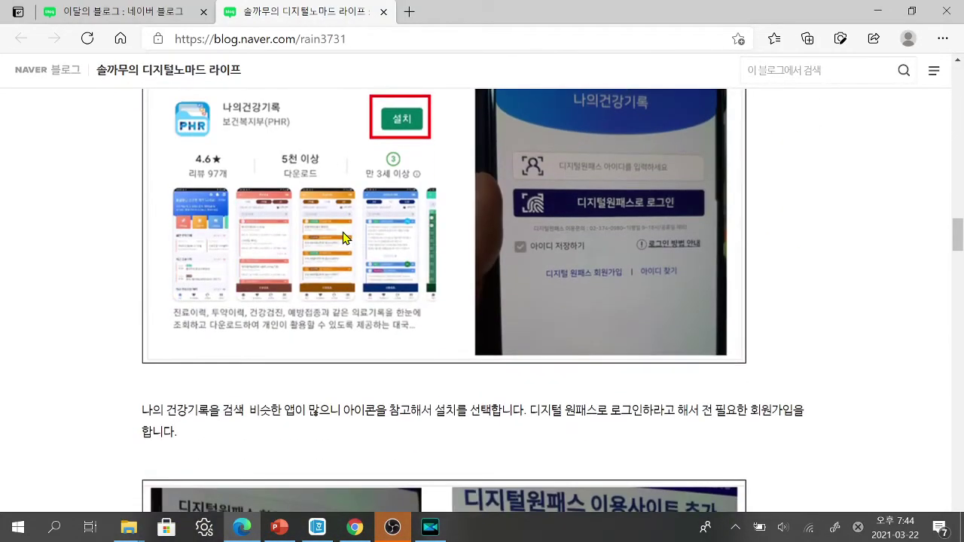
pyautogui.scroll(-15, 343, 237)
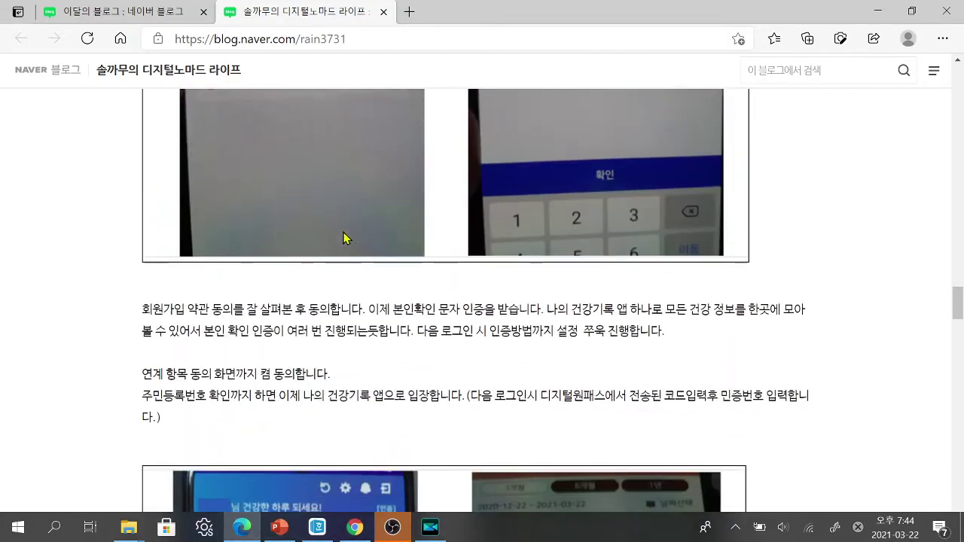
pyautogui.scroll(-5, 344, 237)
pyautogui.scroll(10, 344, 233)
pyautogui.scroll(20, 347, 234)
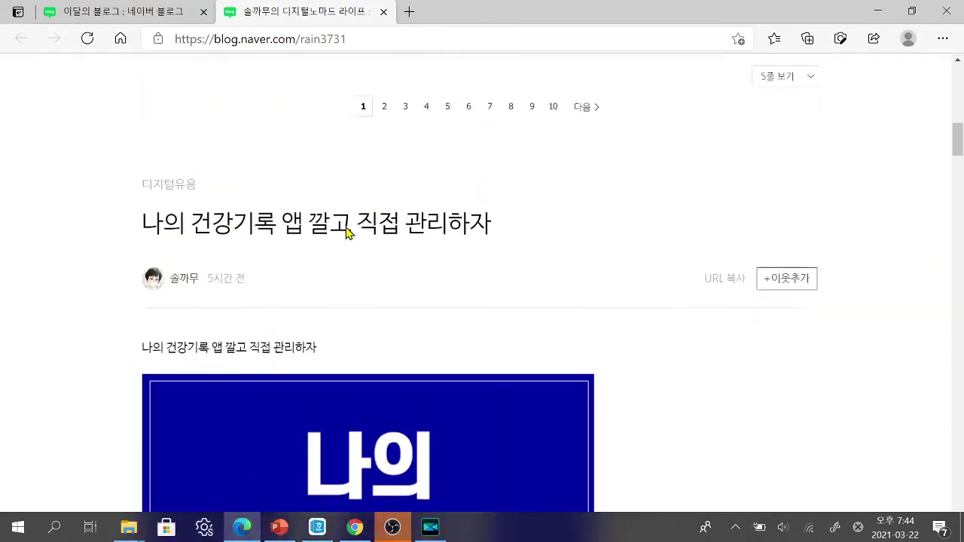
pyautogui.scroll(10, 347, 233)
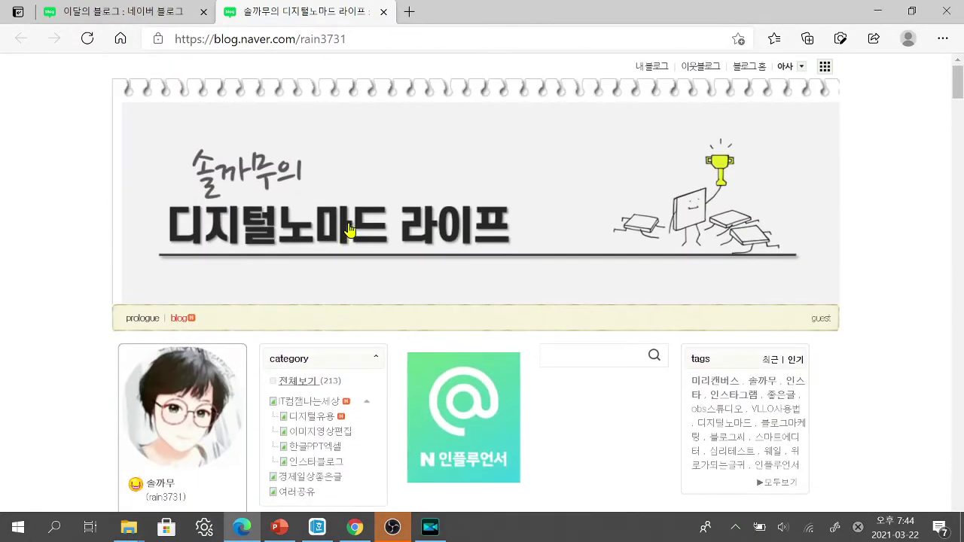
# Step: Start adding the 디지털노마드 라이프 blog as a neighbor from its profile and reposition the 이웃추가 window
pyautogui.scroll(-3, 348, 229)
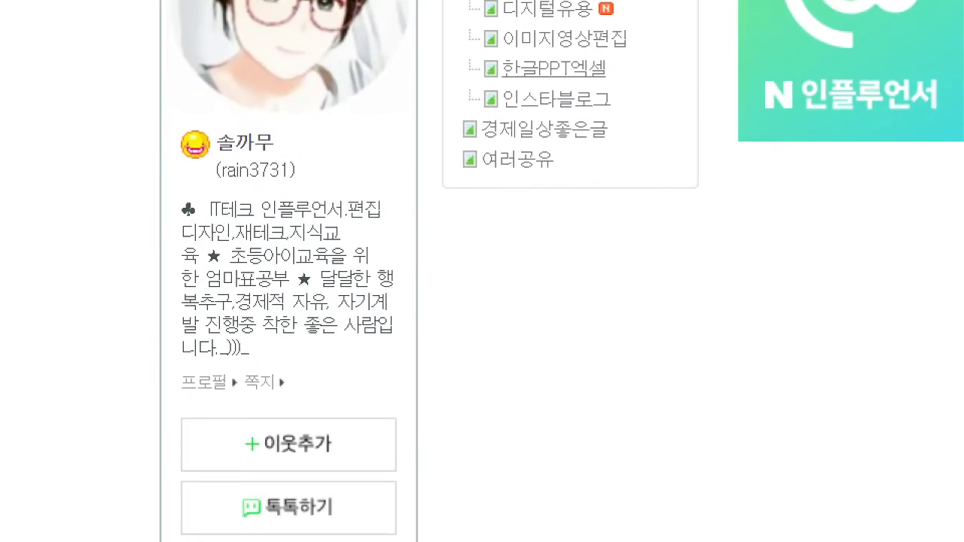
pyautogui.moveTo(162, 249)
pyautogui.mouseDown()
pyautogui.moveTo(291, 336)
pyautogui.moveTo(401, 323)
pyautogui.mouseUp()
pyautogui.moveTo(420, 282); pyautogui.dragTo(463, 260)
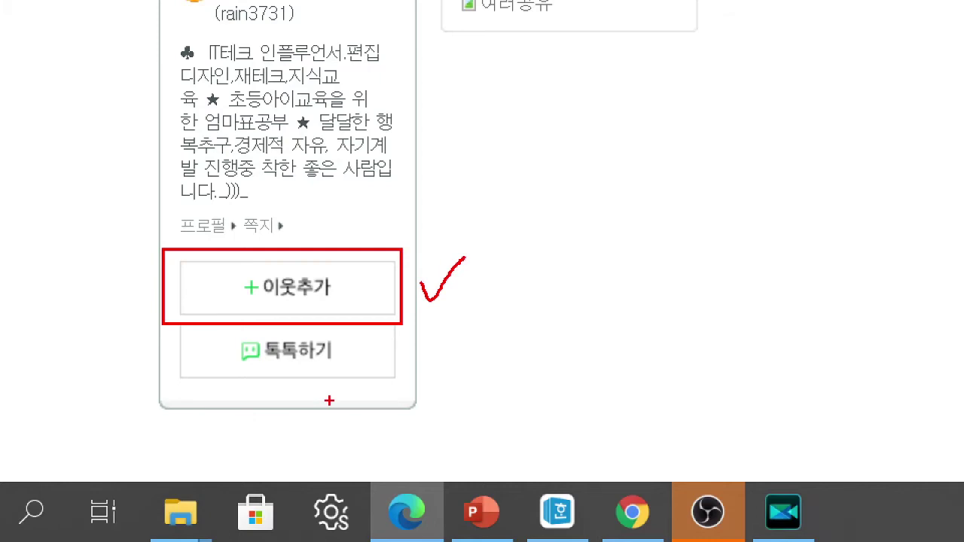
pyautogui.press('Escape')
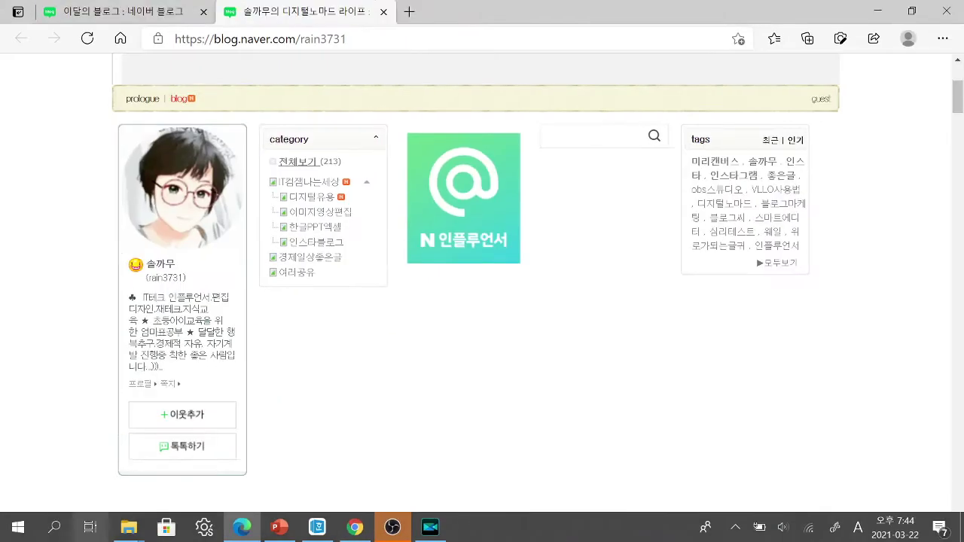
pyautogui.click(186, 426)
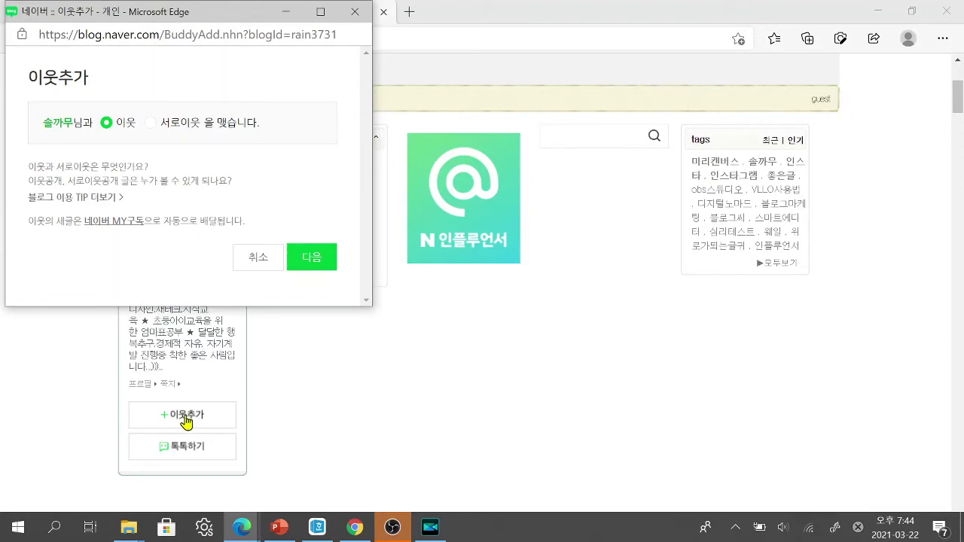
pyautogui.moveTo(186, 17); pyautogui.dragTo(310, 31)
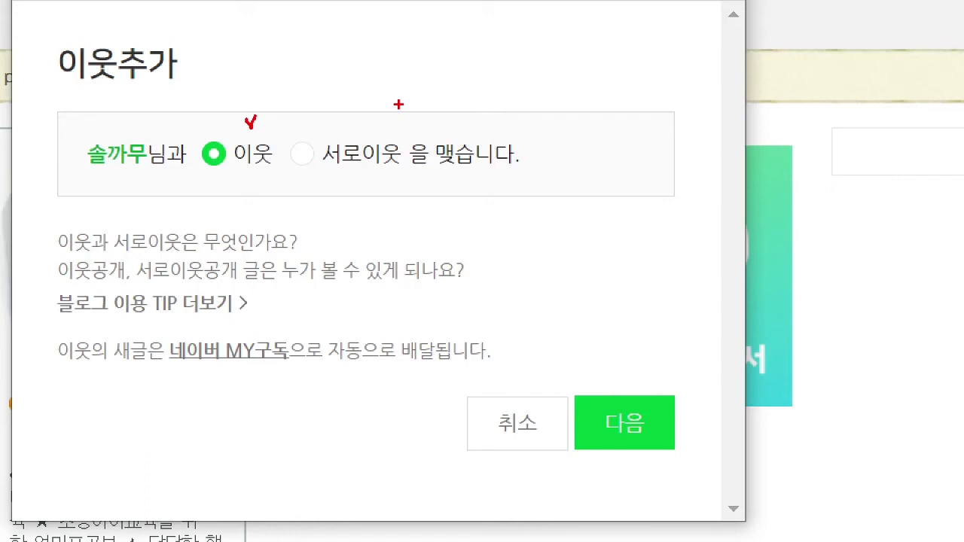
# Step: Keep 이웃 as the relationship type instead of 서로이웃 and continue to the group selection
pyautogui.moveTo(297, 169); pyautogui.dragTo(394, 175)
pyautogui.moveTo(296, 136)
pyautogui.mouseDown()
pyautogui.moveTo(309, 148)
pyautogui.moveTo(314, 130)
pyautogui.mouseUp()
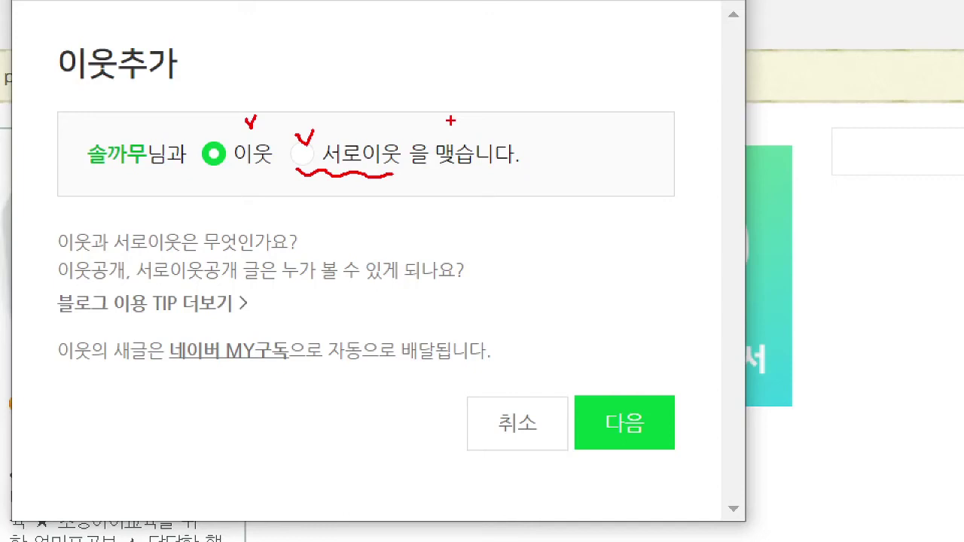
pyautogui.moveTo(295, 164)
pyautogui.mouseDown()
pyautogui.moveTo(237, 191)
pyautogui.moveTo(192, 137)
pyautogui.moveTo(255, 122)
pyautogui.moveTo(269, 181)
pyautogui.moveTo(195, 153)
pyautogui.moveTo(261, 123)
pyautogui.moveTo(279, 174)
pyautogui.mouseUp()
pyautogui.moveTo(617, 381)
pyautogui.mouseDown()
pyautogui.moveTo(623, 393)
pyautogui.moveTo(691, 348)
pyautogui.mouseUp()
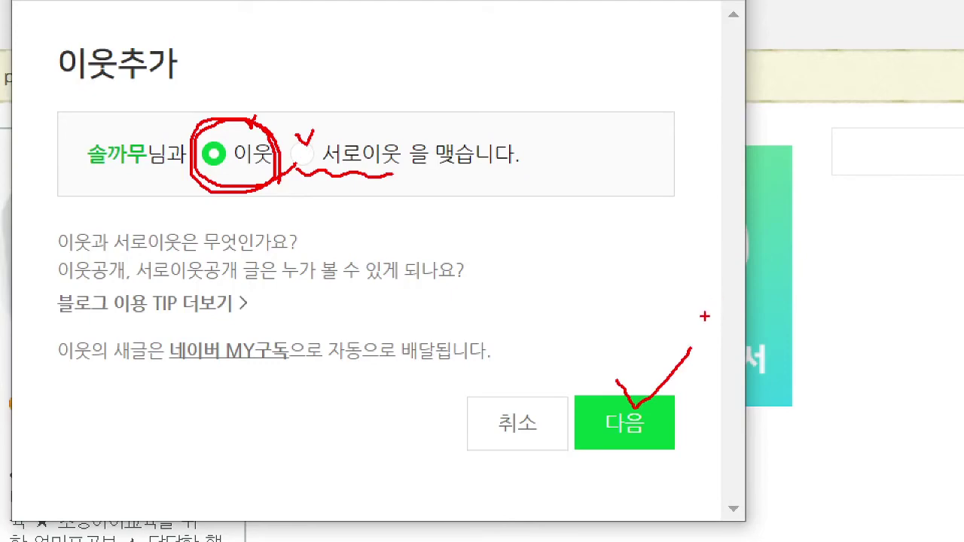
pyautogui.click(620, 427)
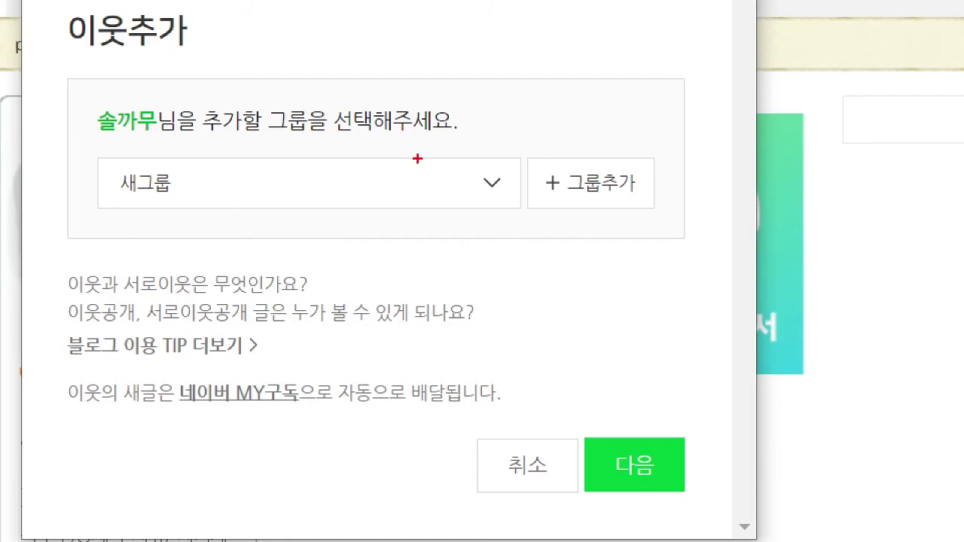
# Step: Add the blog as a neighbor in the 새그룹 group and close the completed 이웃추가 window
pyautogui.click(494, 185)
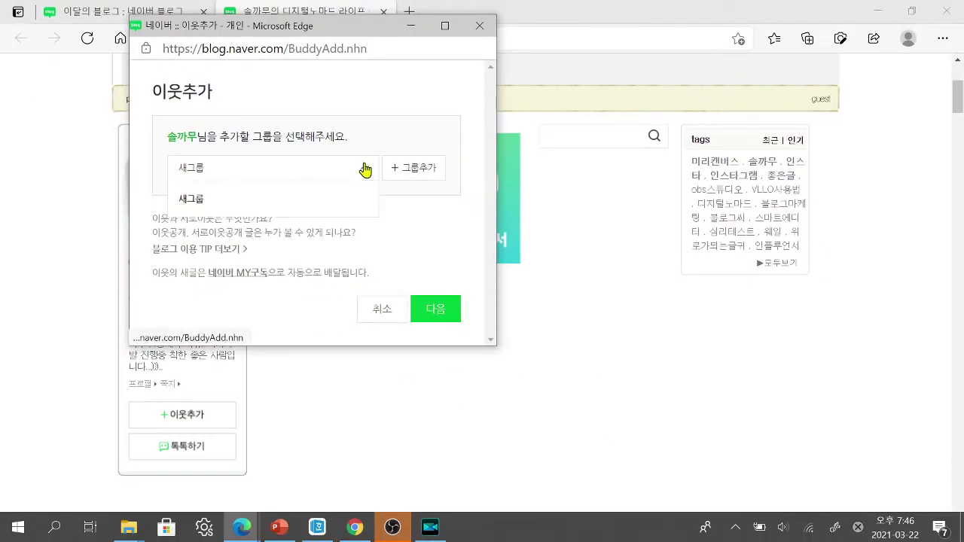
pyautogui.click(366, 170)
pyautogui.click(365, 171)
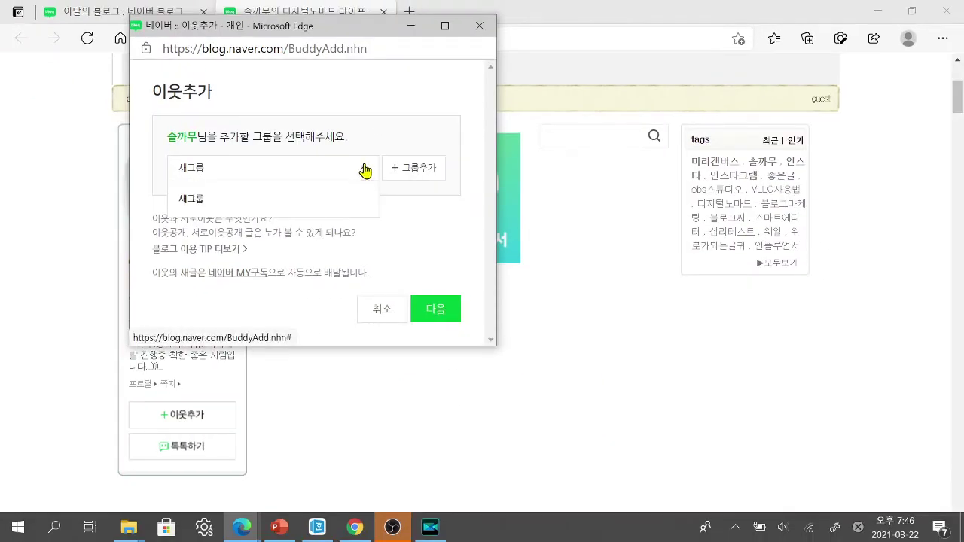
pyautogui.click(365, 170)
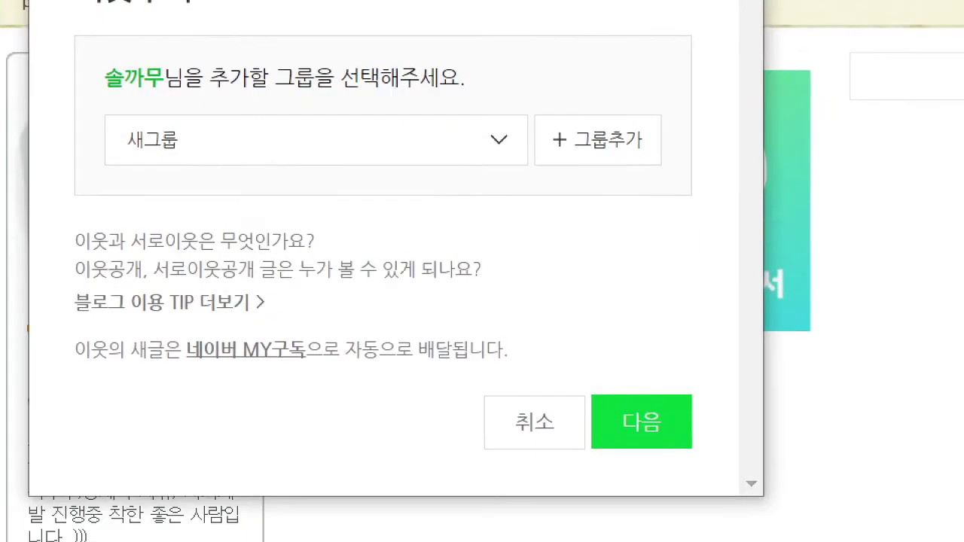
pyautogui.moveTo(224, 135); pyautogui.dragTo(247, 115)
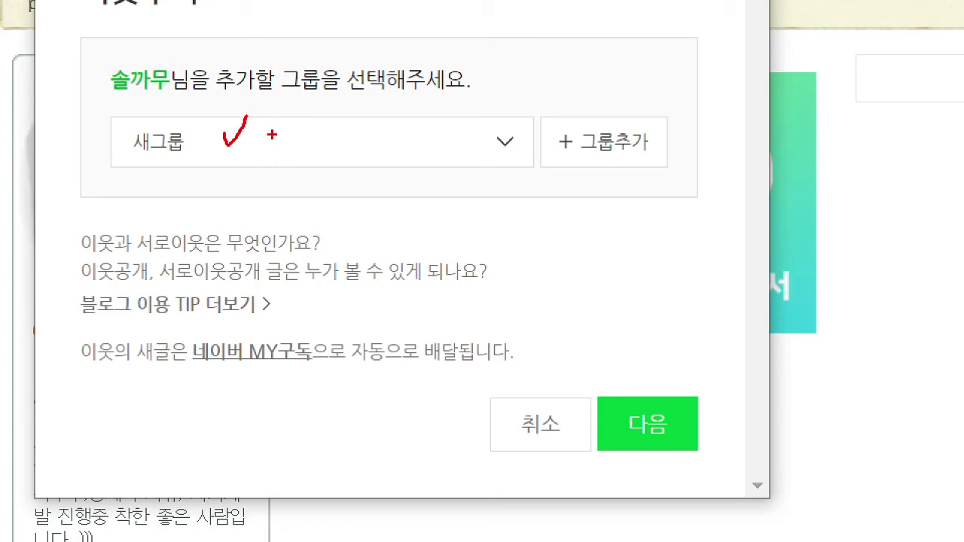
pyautogui.moveTo(657, 377)
pyautogui.mouseDown()
pyautogui.moveTo(669, 422)
pyautogui.moveTo(698, 369)
pyautogui.mouseUp()
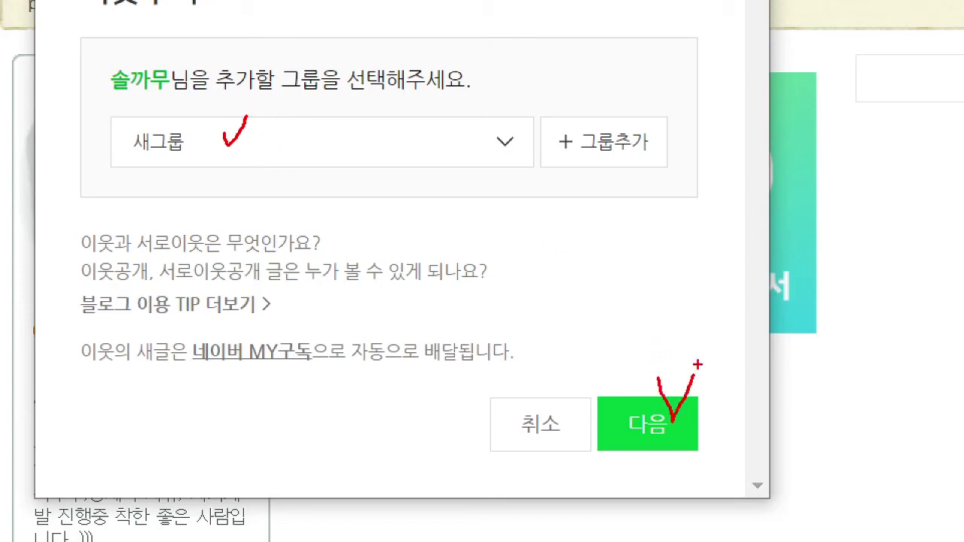
pyautogui.click(687, 431)
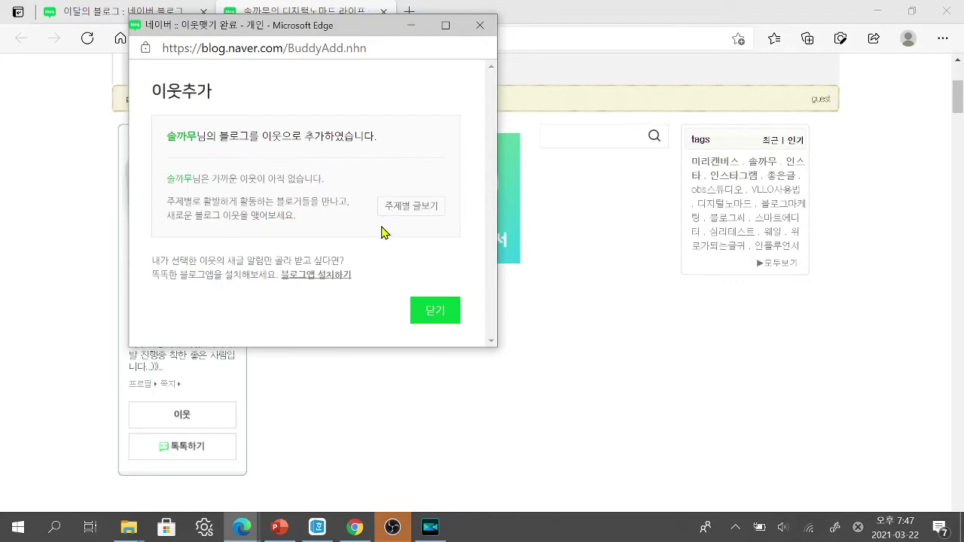
pyautogui.click(436, 319)
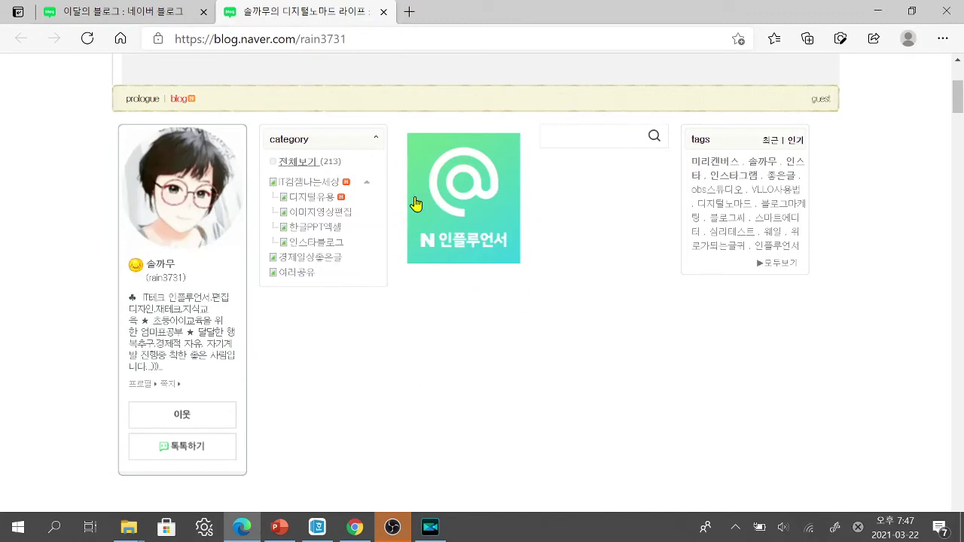
# Step: Return from the 디지털노마드 라이프 blog to your own blog
pyautogui.scroll(3, 443, 310)
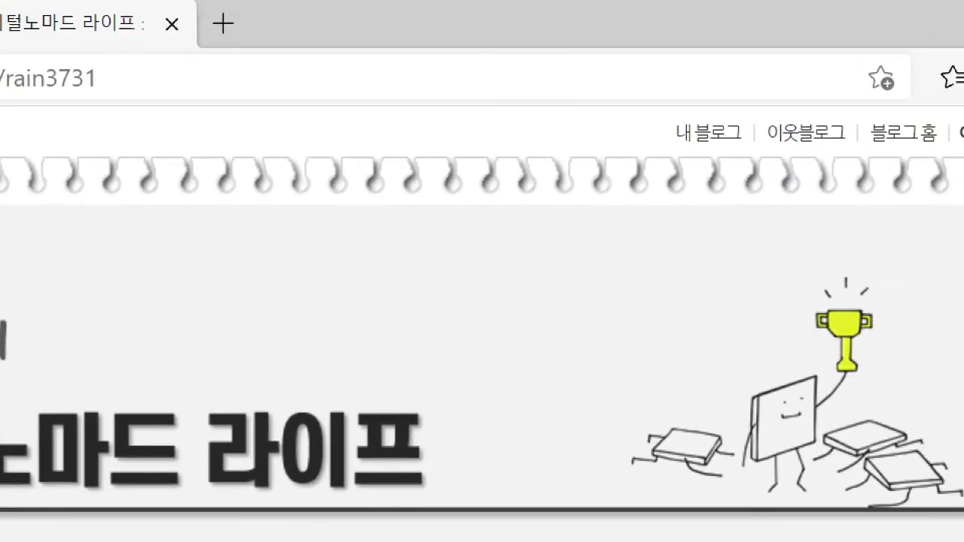
pyautogui.moveTo(656, 106)
pyautogui.mouseDown()
pyautogui.moveTo(687, 150)
pyautogui.moveTo(753, 152)
pyautogui.mouseUp()
pyautogui.moveTo(762, 104); pyautogui.dragTo(786, 101)
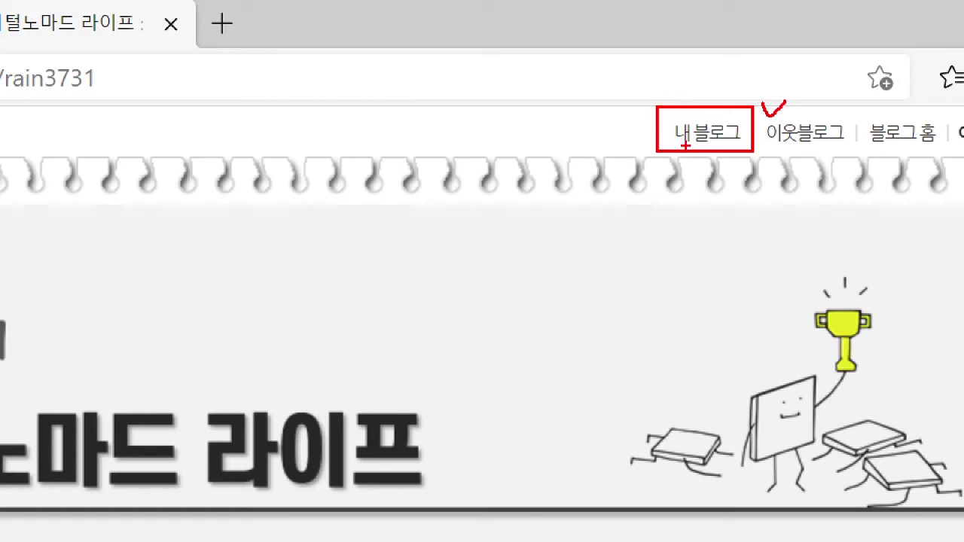
pyautogui.press('Escape')
pyautogui.click(652, 67)
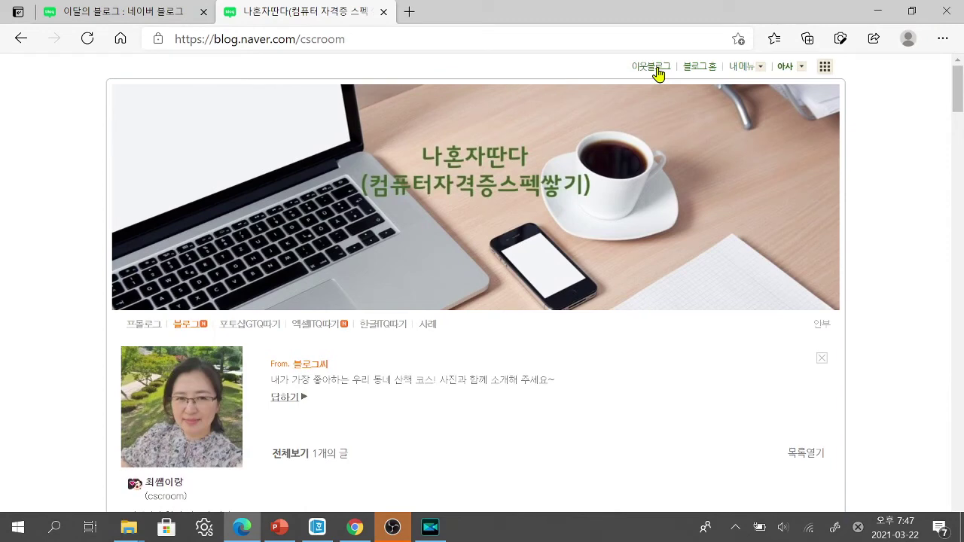
# Step: Check the 내가 추가한 neighbor list in your blog's sidebar for the newly added blog
pyautogui.scroll(-5, 645, 210)
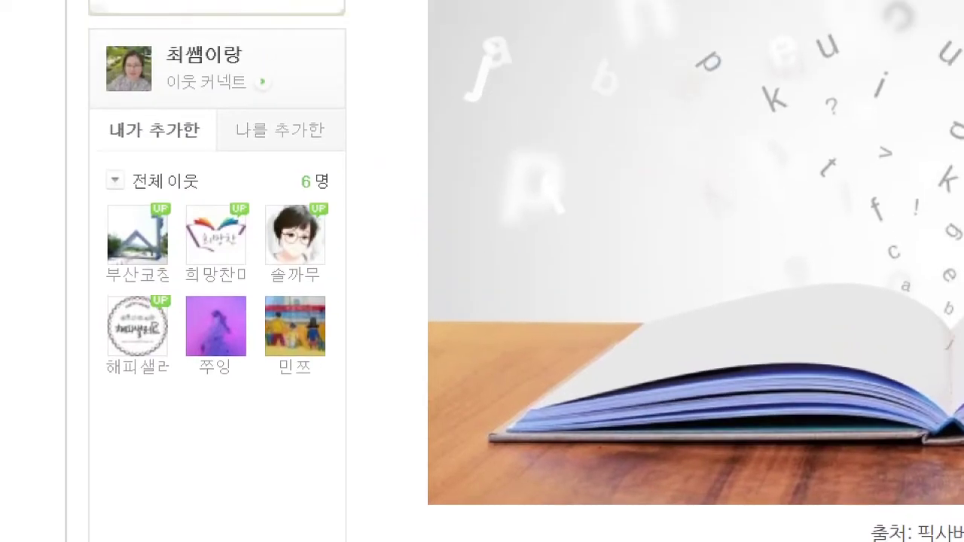
pyautogui.moveTo(108, 70)
pyautogui.mouseDown()
pyautogui.moveTo(88, 104)
pyautogui.moveTo(47, 366)
pyautogui.moveTo(51, 436)
pyautogui.mouseUp()
pyautogui.moveTo(341, 265)
pyautogui.mouseDown()
pyautogui.moveTo(340, 292)
pyautogui.moveTo(265, 304)
pyautogui.moveTo(260, 196)
pyautogui.moveTo(343, 253)
pyautogui.moveTo(270, 286)
pyautogui.mouseUp()
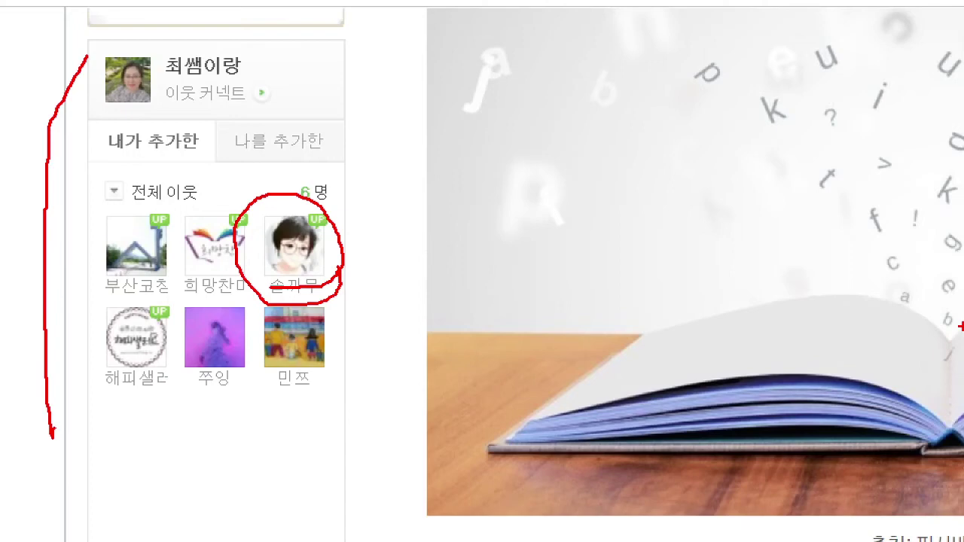
pyautogui.press('Escape')
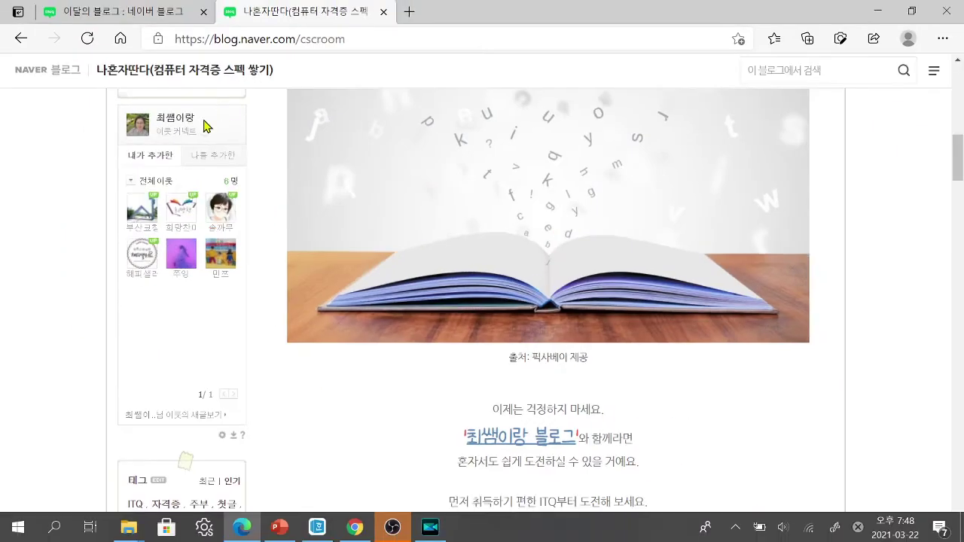
pyautogui.scroll(4, 233, 310)
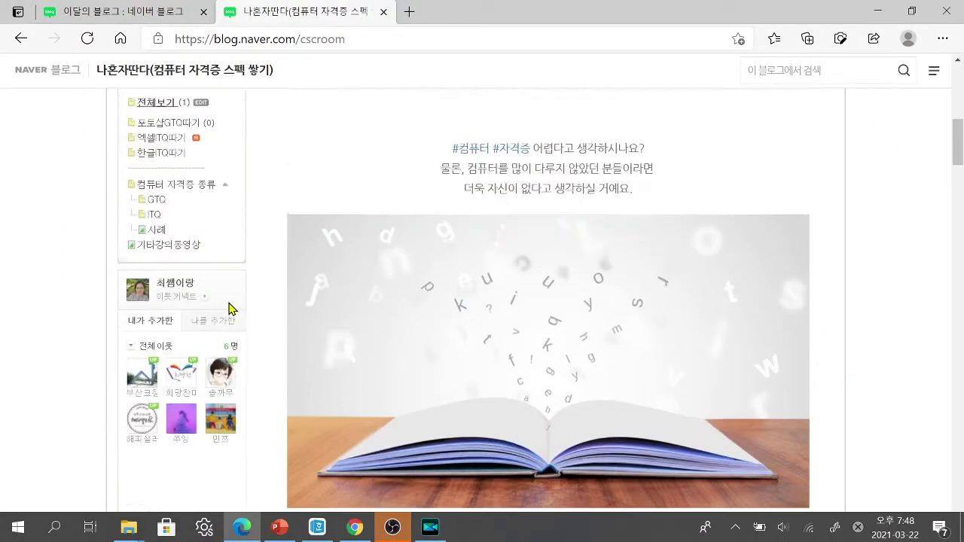
pyautogui.scroll(6, 251, 322)
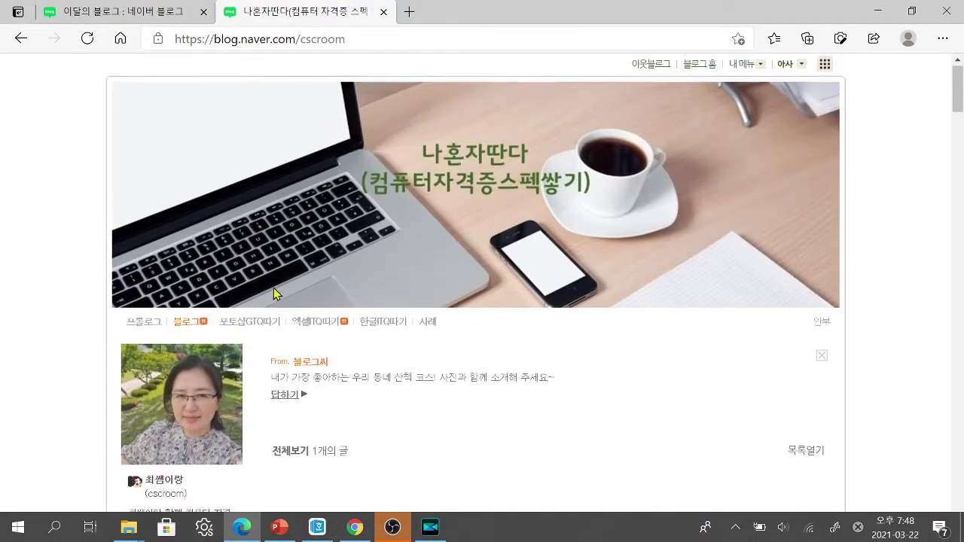
# Step: Open your blog's 관리 page
pyautogui.scroll(-3, 355, 339)
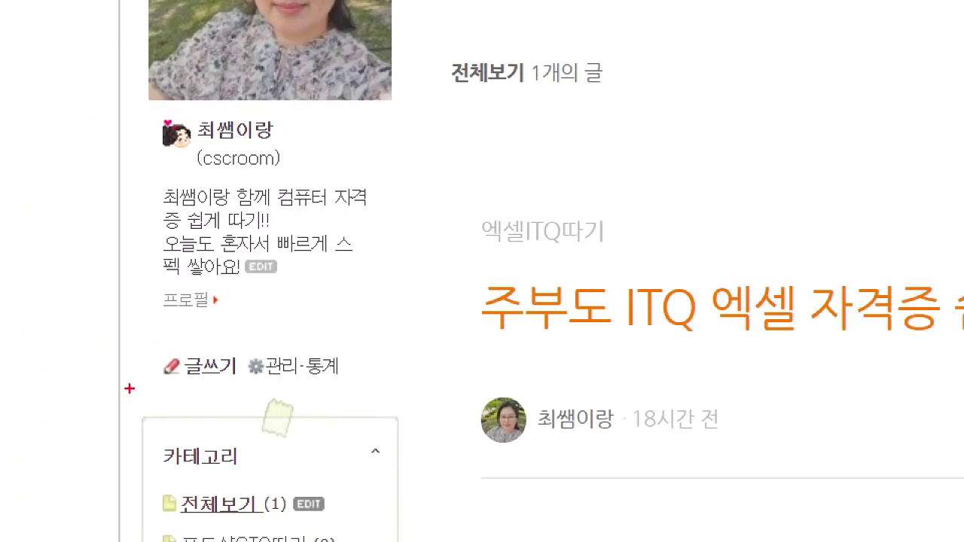
pyautogui.moveTo(261, 348); pyautogui.dragTo(306, 385)
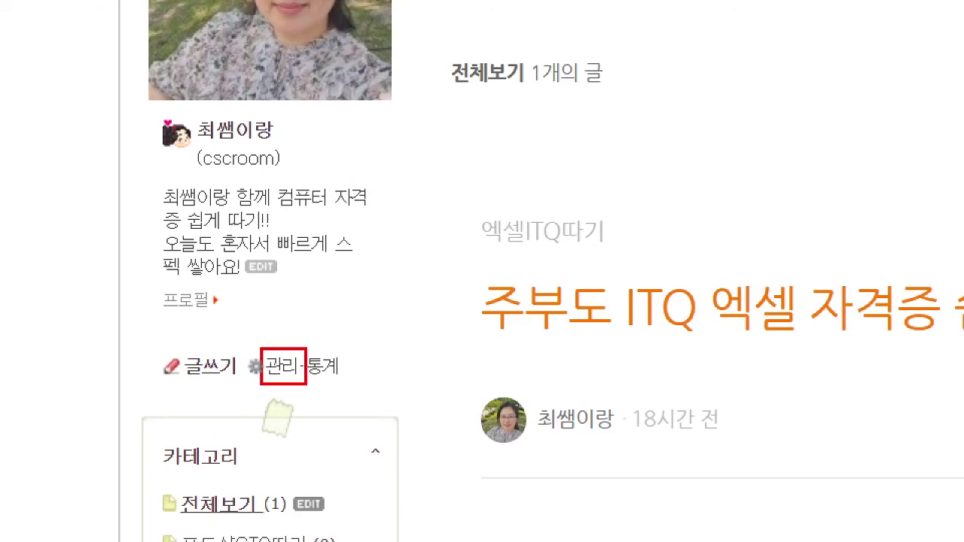
pyautogui.moveTo(298, 332)
pyautogui.mouseDown()
pyautogui.moveTo(303, 345)
pyautogui.moveTo(321, 322)
pyautogui.mouseUp()
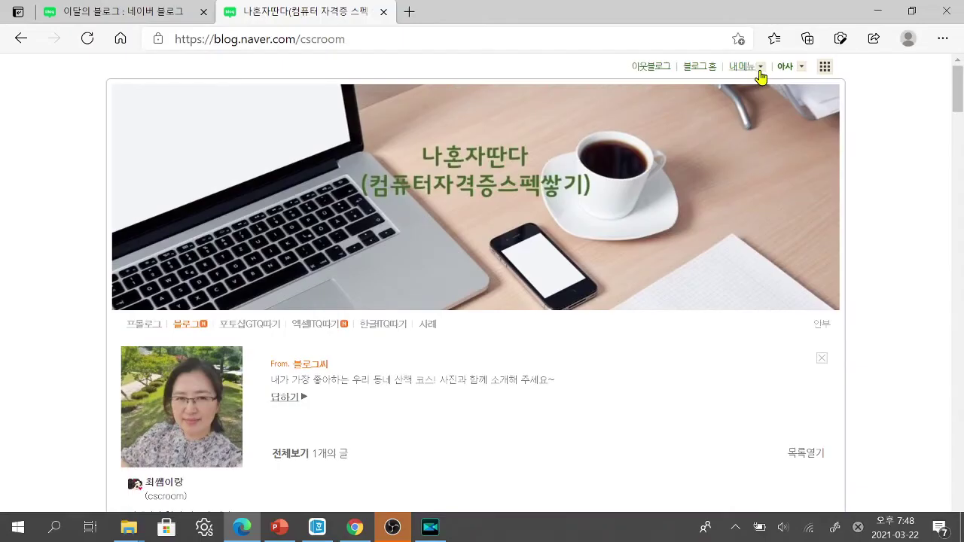
pyautogui.click(760, 68)
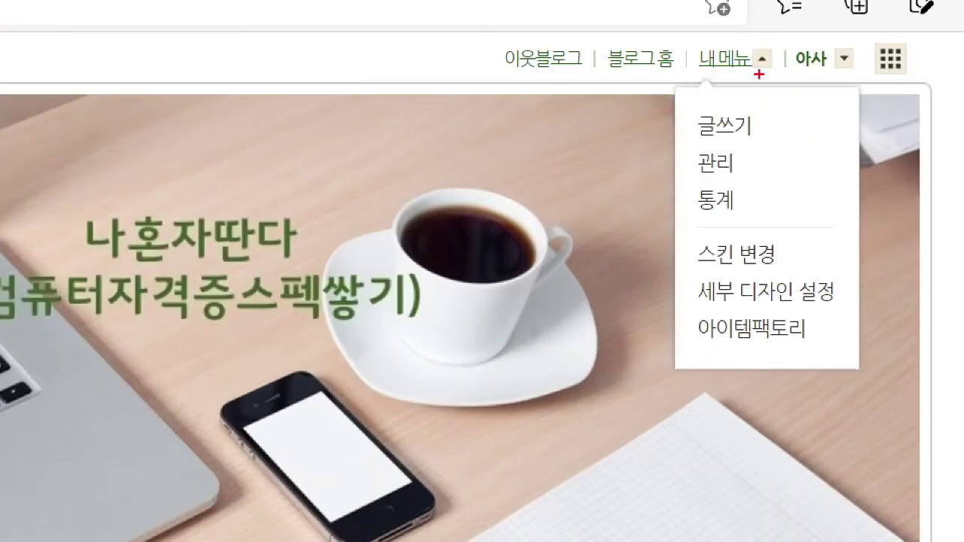
pyautogui.moveTo(741, 38); pyautogui.dragTo(775, 29)
pyautogui.moveTo(683, 143)
pyautogui.mouseDown()
pyautogui.moveTo(762, 174)
pyautogui.moveTo(796, 142)
pyautogui.mouseUp()
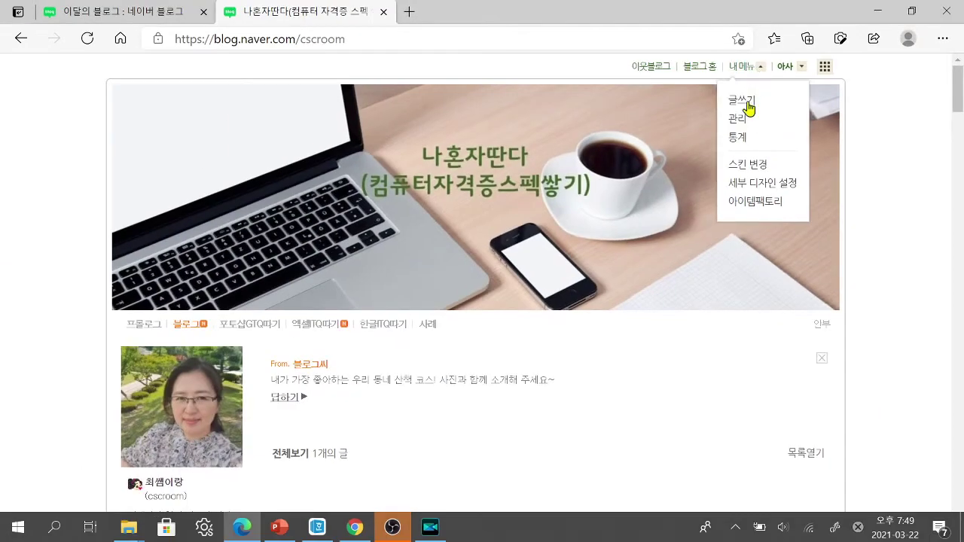
pyautogui.click(716, 162)
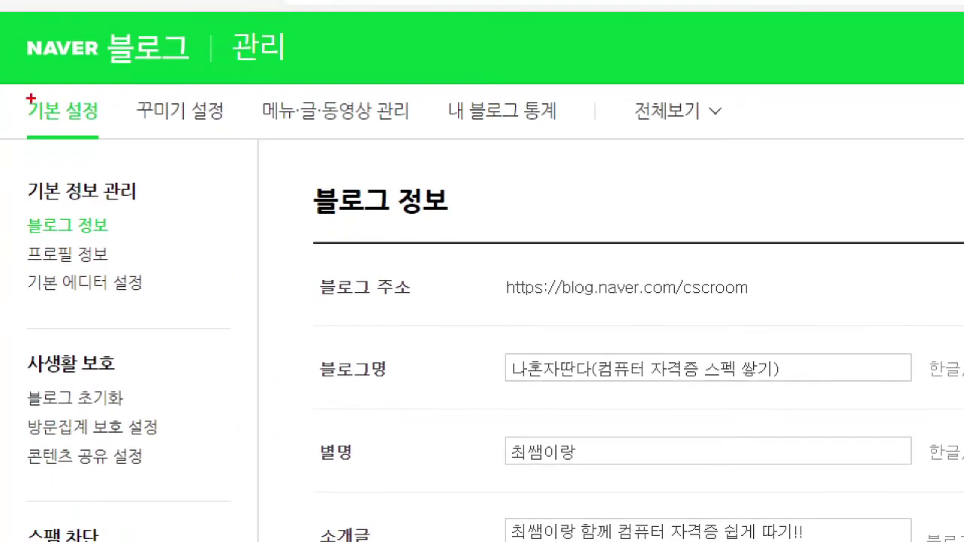
# Step: Open 이웃·그룹 관리 from the 열린이웃 section of the basic settings
pyautogui.moveTo(24, 94); pyautogui.dragTo(108, 143)
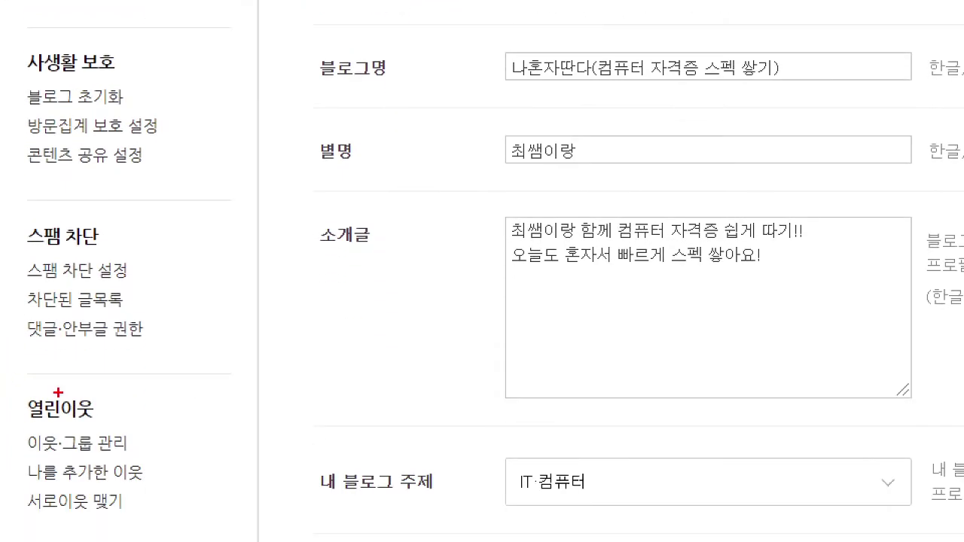
pyautogui.moveTo(16, 231)
pyautogui.mouseDown()
pyautogui.moveTo(101, 370)
pyautogui.moveTo(185, 374)
pyautogui.mouseUp()
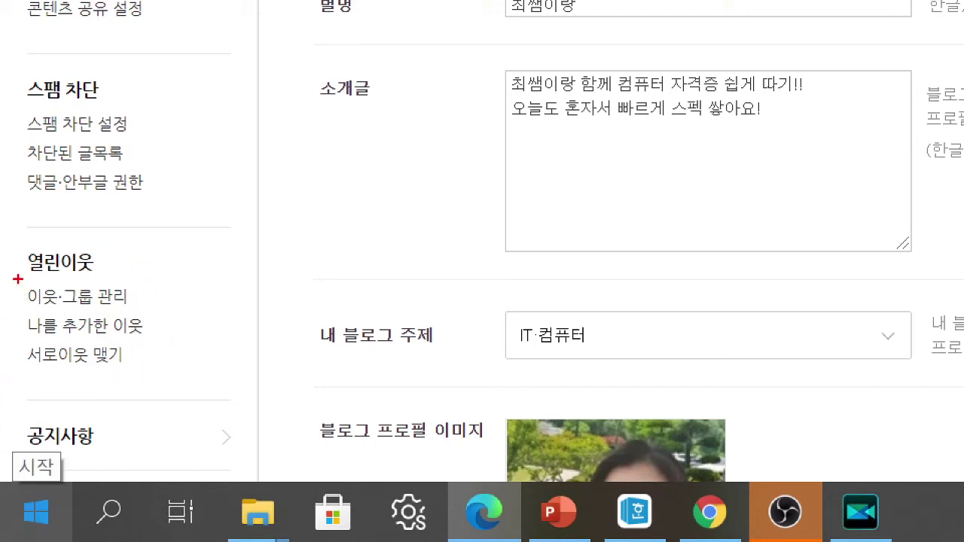
pyautogui.moveTo(17, 279)
pyautogui.mouseDown()
pyautogui.moveTo(113, 312)
pyautogui.moveTo(150, 313)
pyautogui.moveTo(178, 271)
pyautogui.mouseUp()
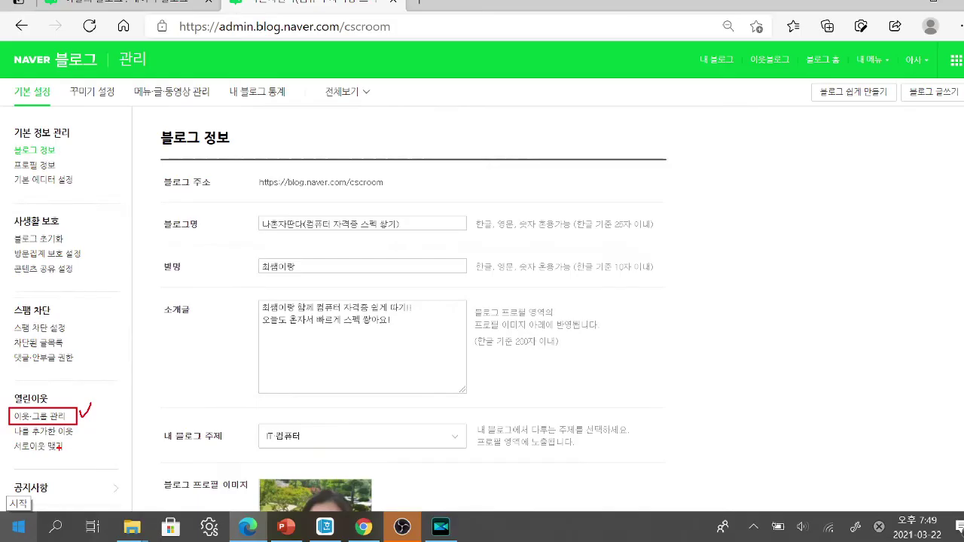
pyautogui.click(86, 299)
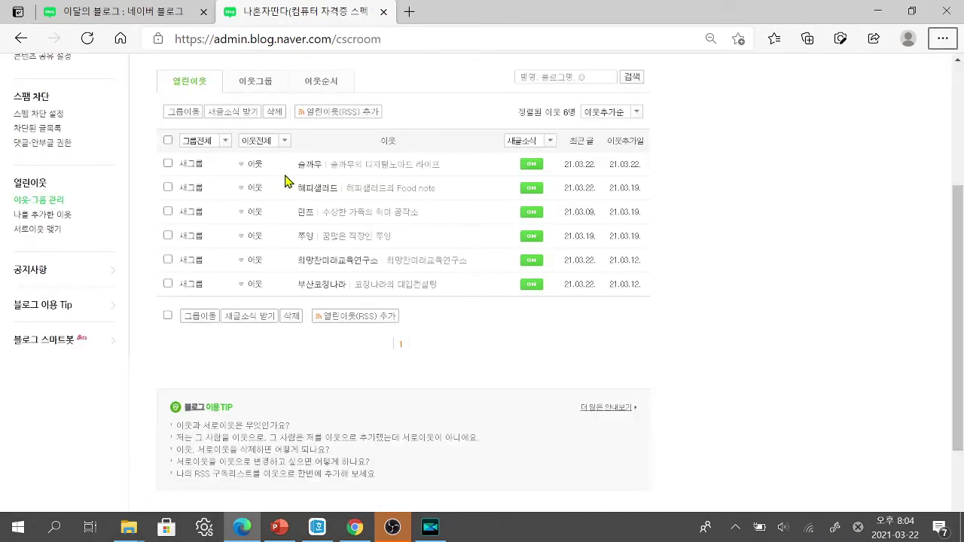
# Step: Review the 열린이웃 list for the 디지털노마드 라이프 blog and the neighbors' 새글소식 settings
pyautogui.scroll(2, 392, 197)
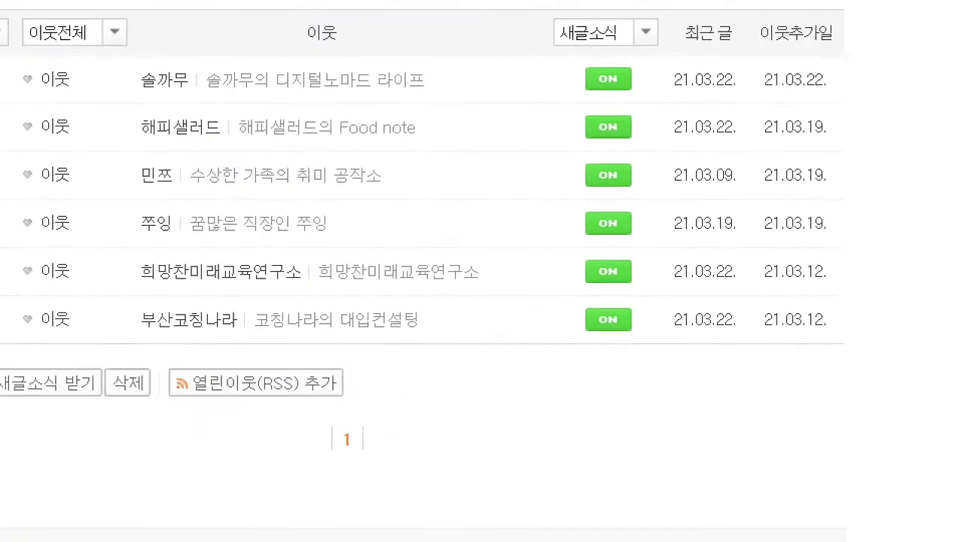
pyautogui.moveTo(238, 164); pyautogui.dragTo(535, 164)
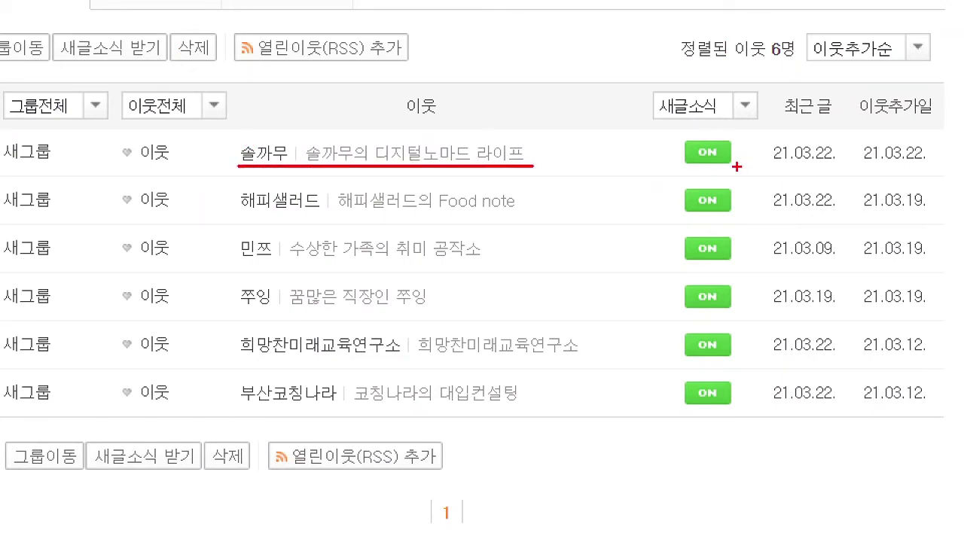
pyautogui.moveTo(741, 139); pyautogui.dragTo(746, 133)
pyautogui.moveTo(723, 188); pyautogui.dragTo(743, 183)
pyautogui.moveTo(726, 228); pyautogui.dragTo(769, 231)
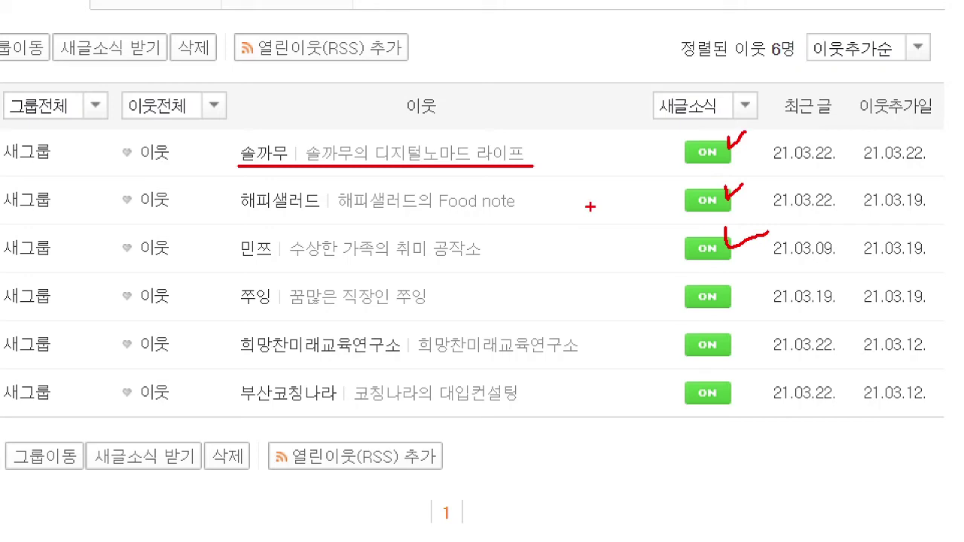
pyautogui.moveTo(731, 198); pyautogui.dragTo(740, 191)
# Step: Switch the 새글소식 notification of the 디지털노마드 라이프 neighbor off and back on
pyautogui.click(529, 239)
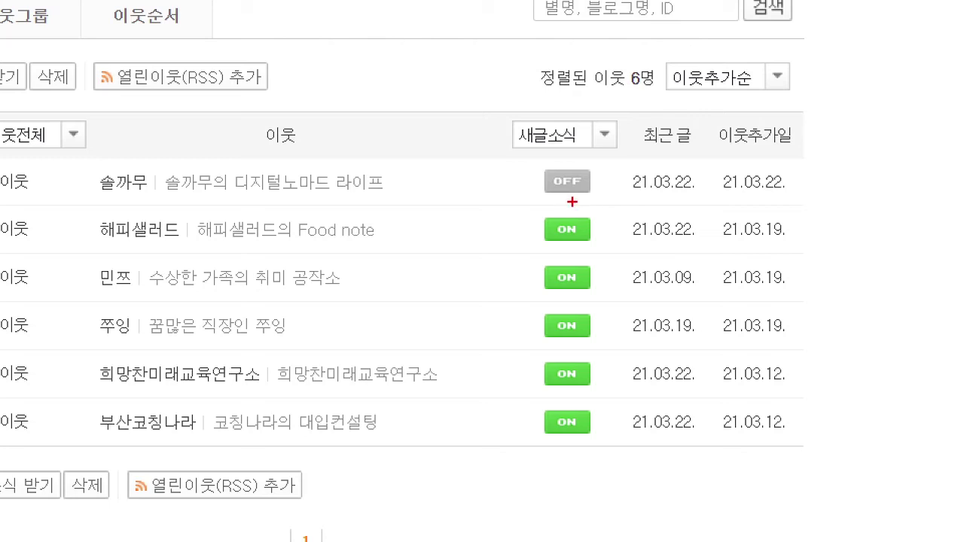
pyautogui.moveTo(590, 180); pyautogui.dragTo(604, 166)
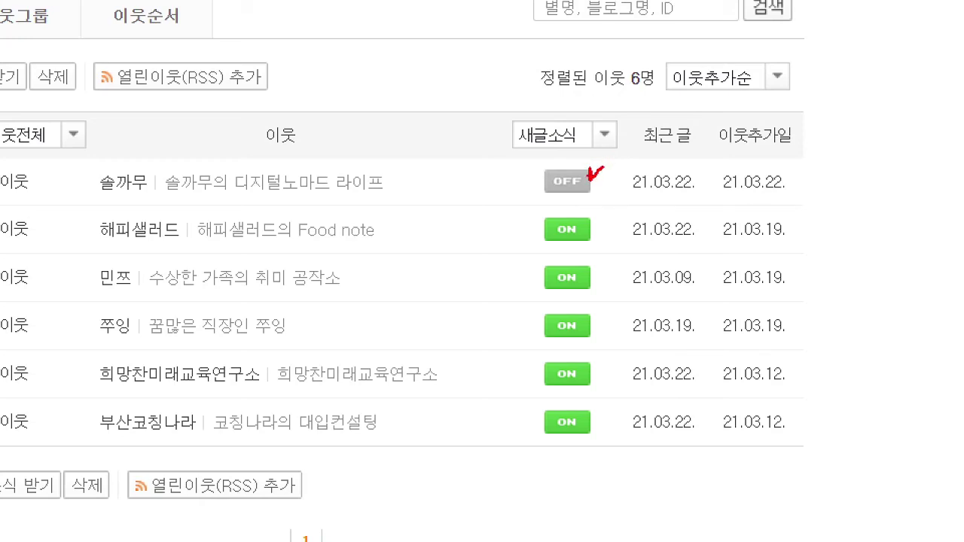
pyautogui.click(567, 182)
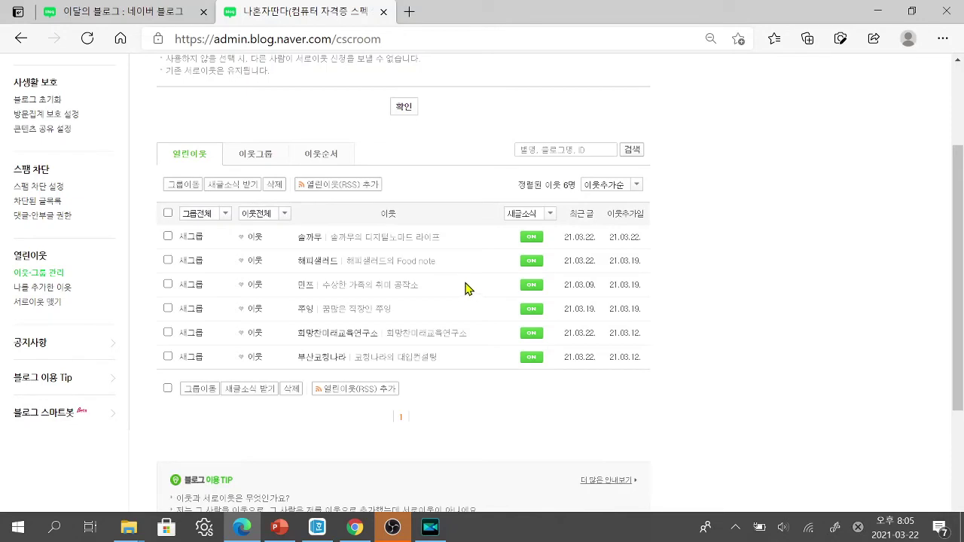
# Step: Show the 이웃그룹 list in the neighbor management page
pyautogui.moveTo(281, 89)
pyautogui.mouseDown()
pyautogui.moveTo(361, 122)
pyautogui.moveTo(413, 128)
pyautogui.mouseUp()
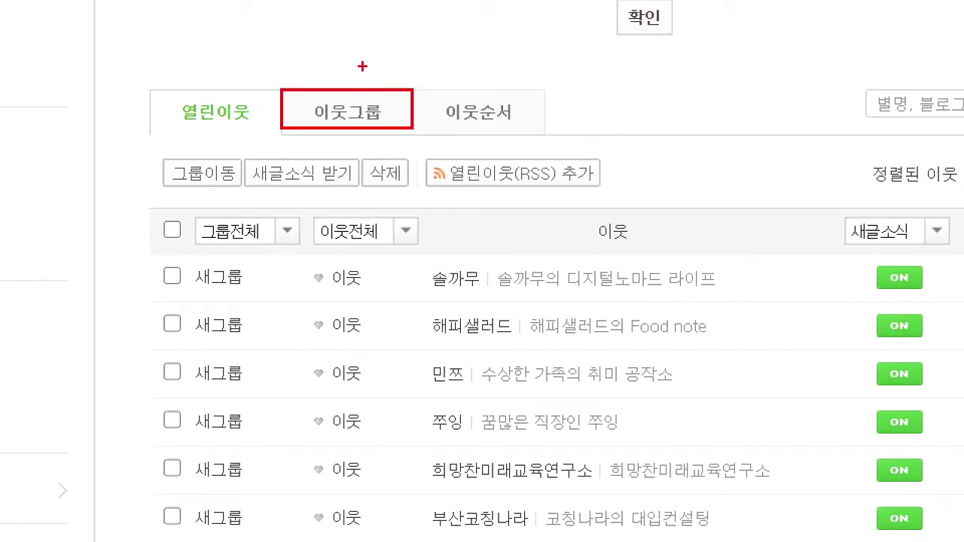
pyautogui.moveTo(373, 70); pyautogui.dragTo(388, 57)
pyautogui.click(356, 118)
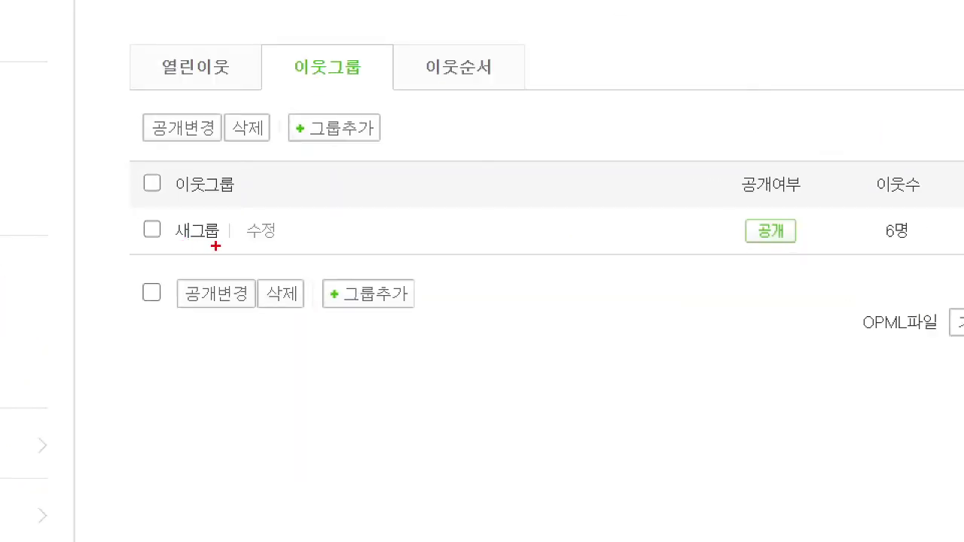
# Step: Edit the 새그룹 neighbor group and enter 이웃1 as its new name
pyautogui.moveTo(145, 242); pyautogui.dragTo(226, 242)
pyautogui.moveTo(243, 214)
pyautogui.mouseDown()
pyautogui.moveTo(243, 226)
pyautogui.moveTo(287, 215)
pyautogui.moveTo(301, 240)
pyautogui.moveTo(322, 220)
pyautogui.mouseUp()
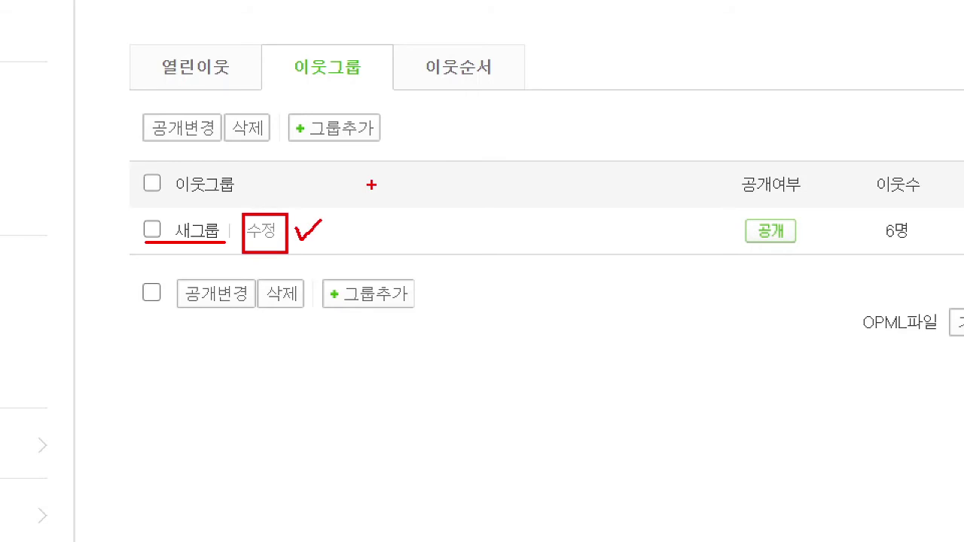
pyautogui.press('Escape')
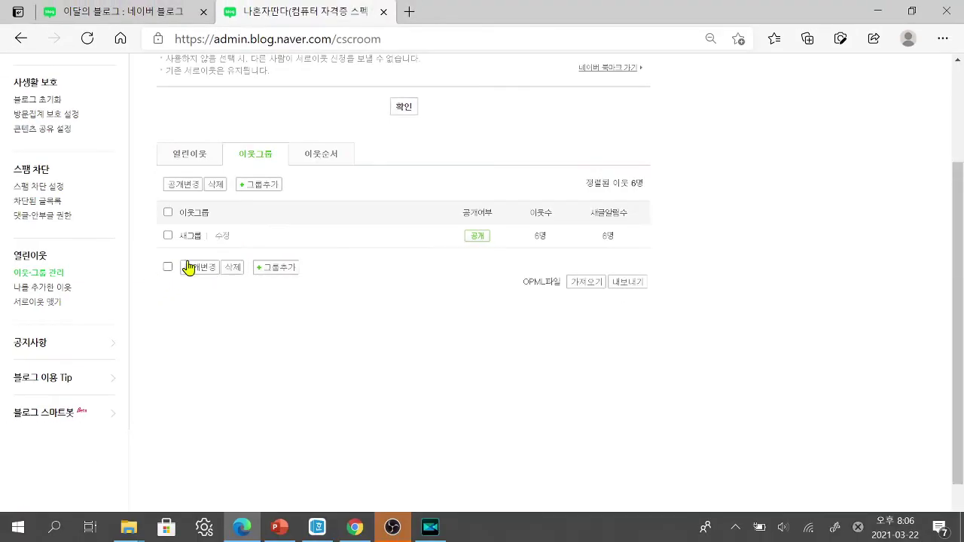
pyautogui.click(221, 240)
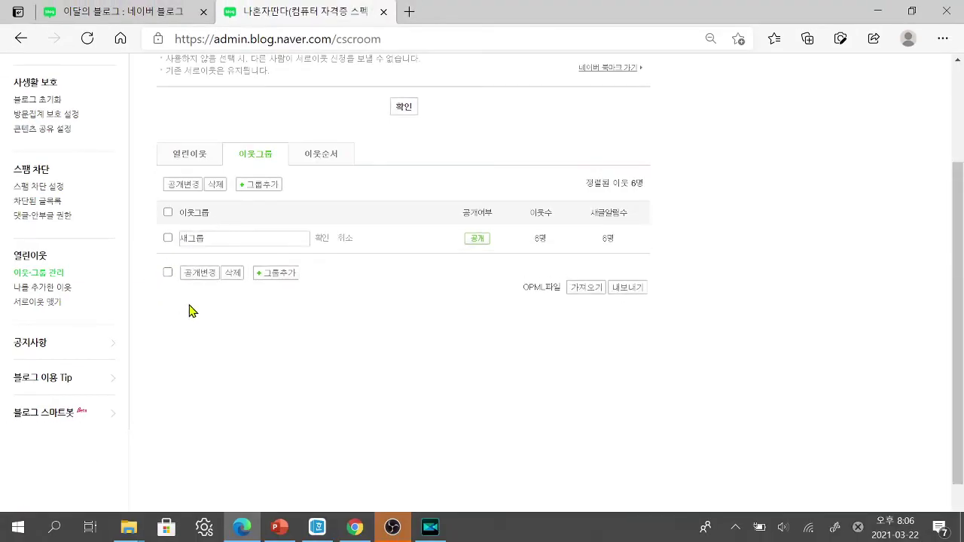
pyautogui.click(224, 240)
pyautogui.press('BackSpace')
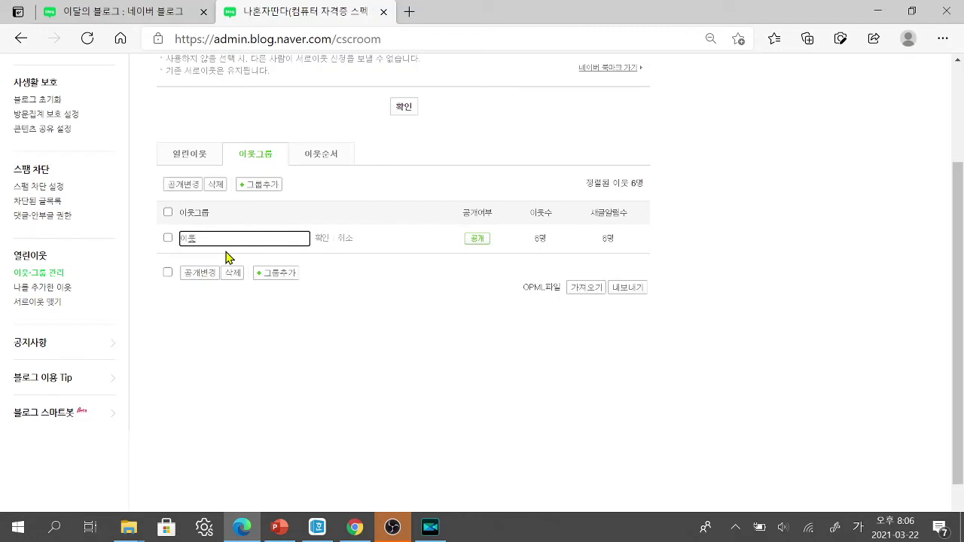
pyautogui.click(324, 275)
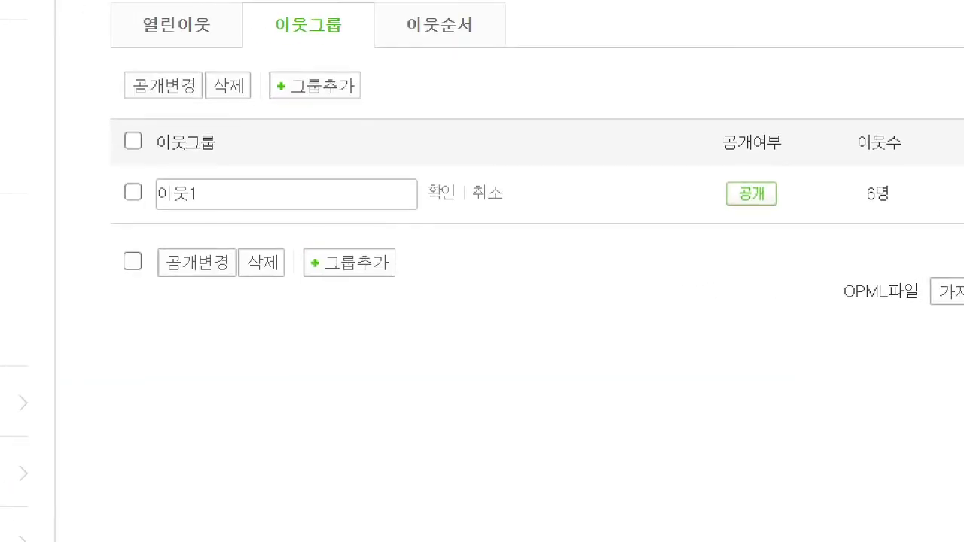
# Step: Keep the edited neighbor group 공개 and save its new name
pyautogui.moveTo(155, 217); pyautogui.dragTo(215, 217)
pyautogui.moveTo(782, 221)
pyautogui.mouseDown()
pyautogui.moveTo(735, 220)
pyautogui.moveTo(711, 168)
pyautogui.moveTo(785, 171)
pyautogui.moveTo(776, 223)
pyautogui.moveTo(708, 231)
pyautogui.mouseUp()
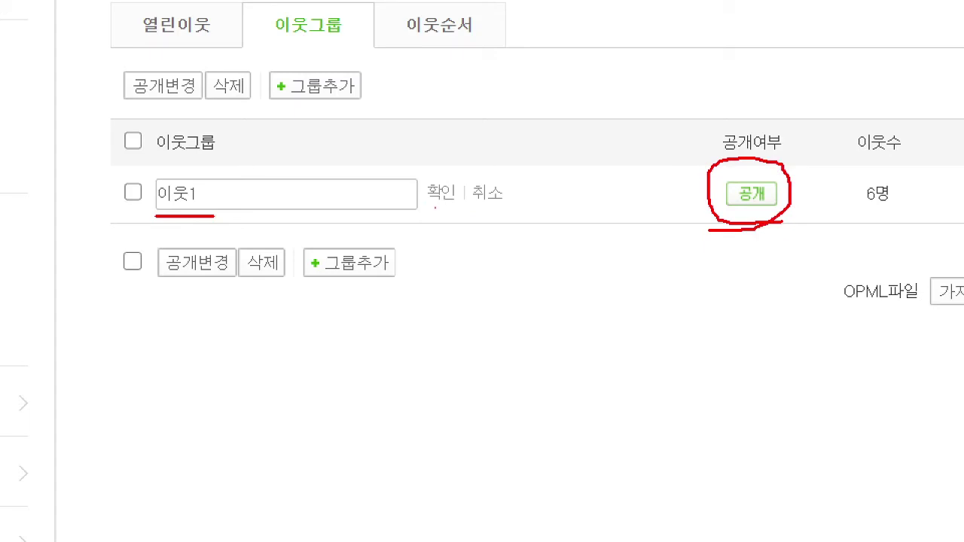
pyautogui.moveTo(811, 192); pyautogui.dragTo(826, 189)
pyautogui.moveTo(457, 185)
pyautogui.mouseDown()
pyautogui.moveTo(432, 205)
pyautogui.moveTo(460, 164)
pyautogui.moveTo(493, 148)
pyautogui.mouseUp()
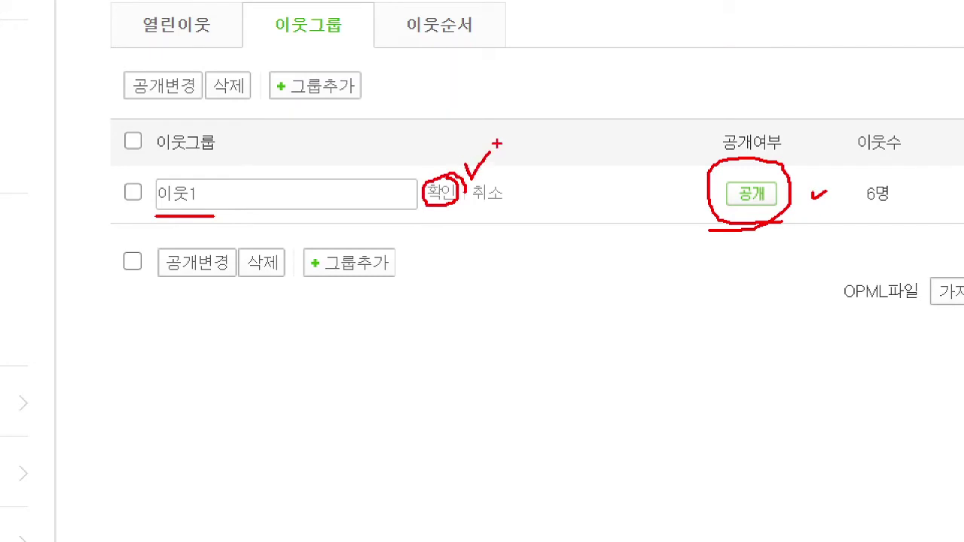
pyautogui.press('Escape')
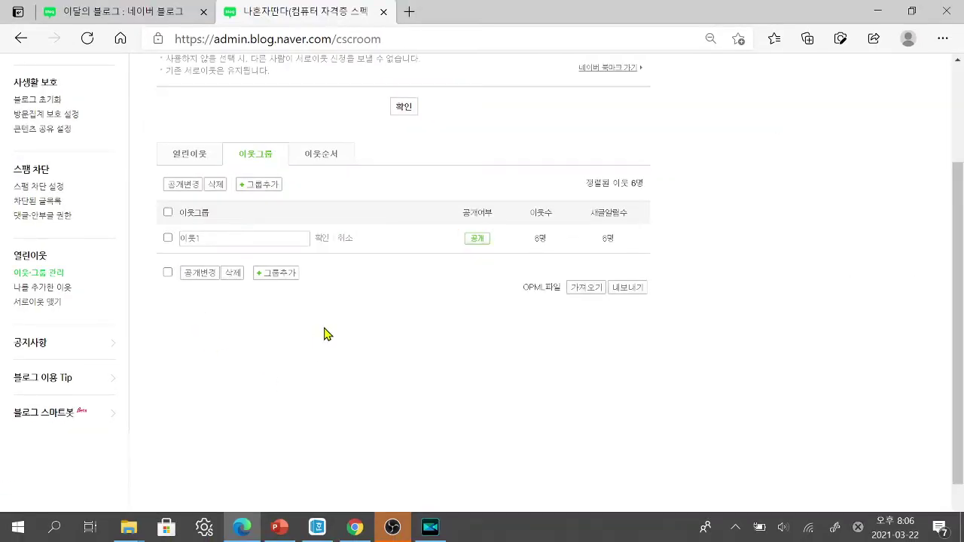
pyautogui.click(322, 240)
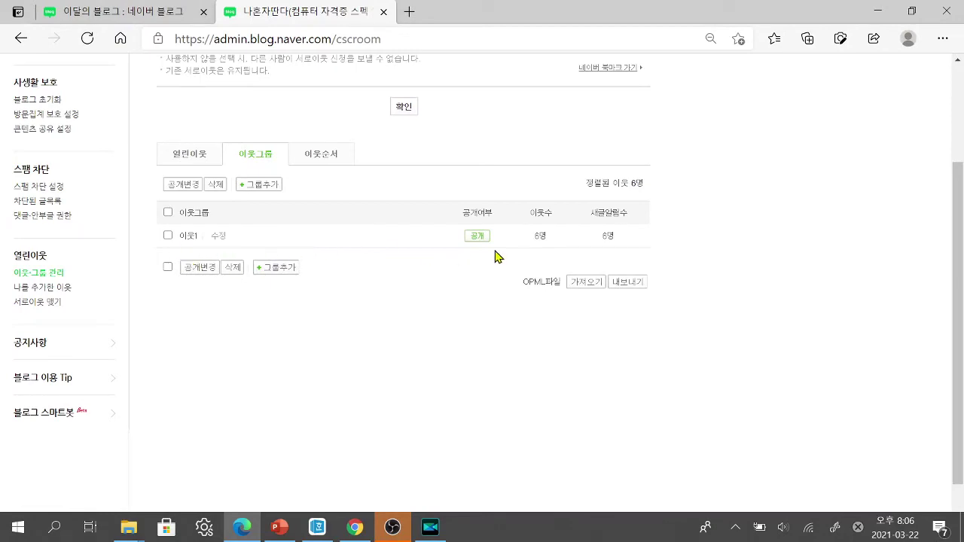
# Step: Open the 그룹 추가 form for a new neighbor group
pyautogui.hotkey('ctrl', '1')
pyautogui.click(233, 268)
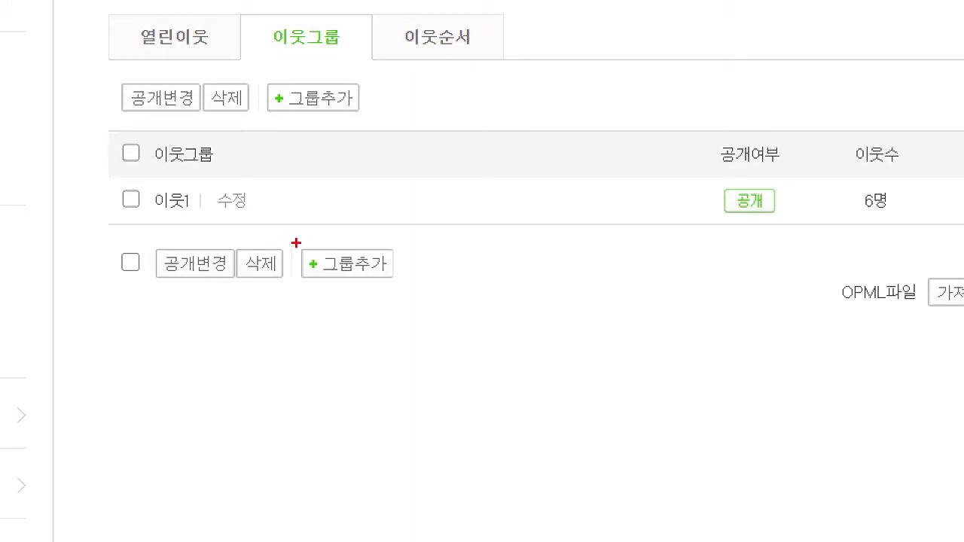
pyautogui.moveTo(298, 243)
pyautogui.mouseDown()
pyautogui.moveTo(360, 294)
pyautogui.moveTo(406, 282)
pyautogui.moveTo(435, 250)
pyautogui.mouseUp()
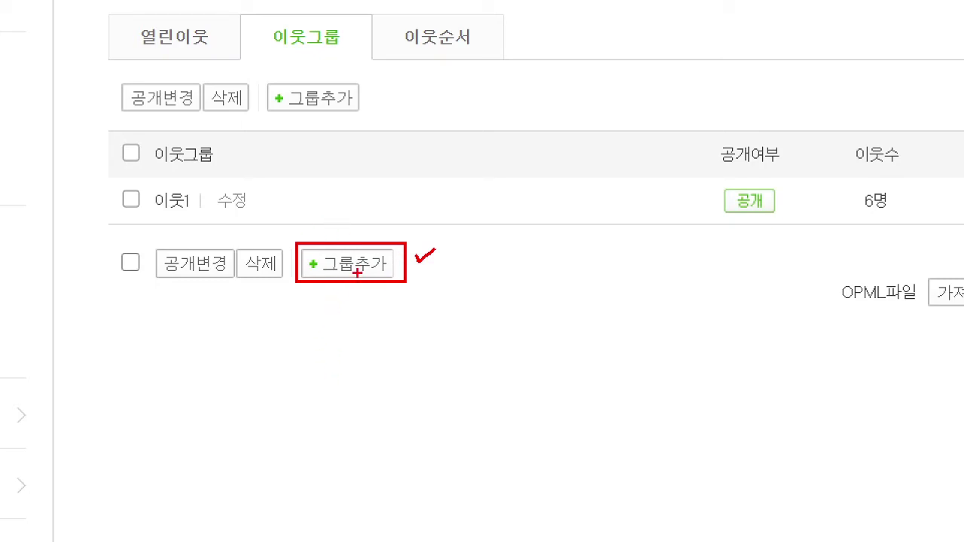
pyautogui.press('Escape')
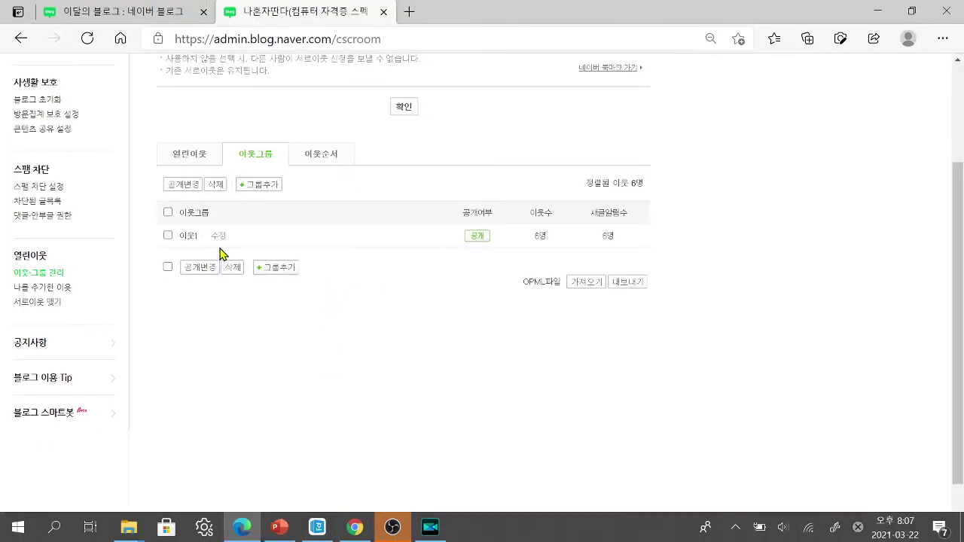
pyautogui.click(269, 275)
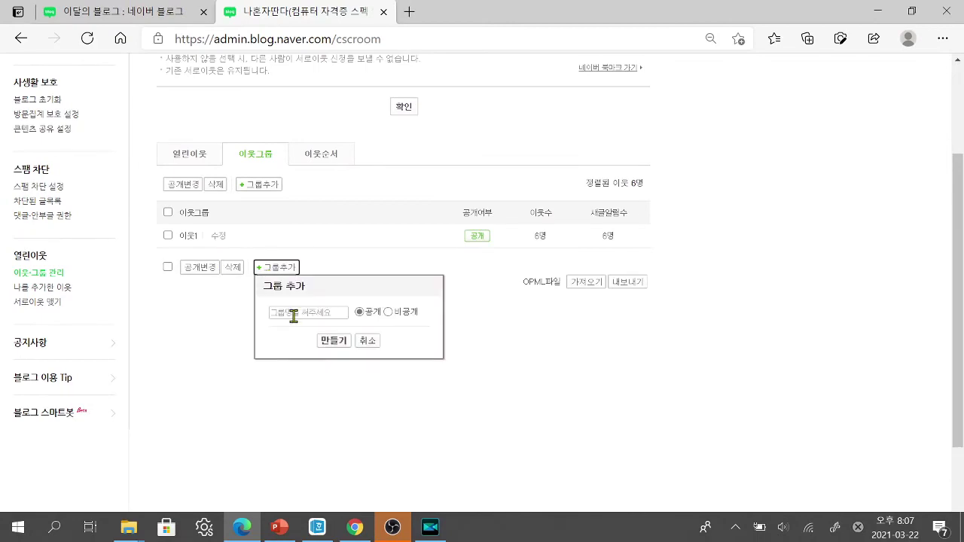
# Step: Create a new neighbor group named 친한이웃 and set it to 비공개
pyautogui.hotkey('ctrl', '1')
pyautogui.click(276, 391)
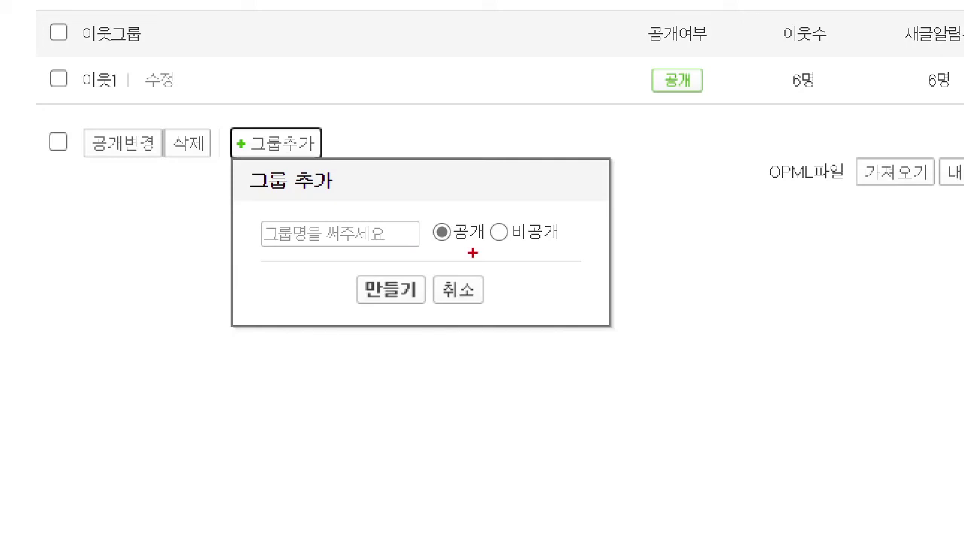
pyautogui.moveTo(394, 204)
pyautogui.mouseDown()
pyautogui.moveTo(407, 216)
pyautogui.moveTo(420, 192)
pyautogui.mouseUp()
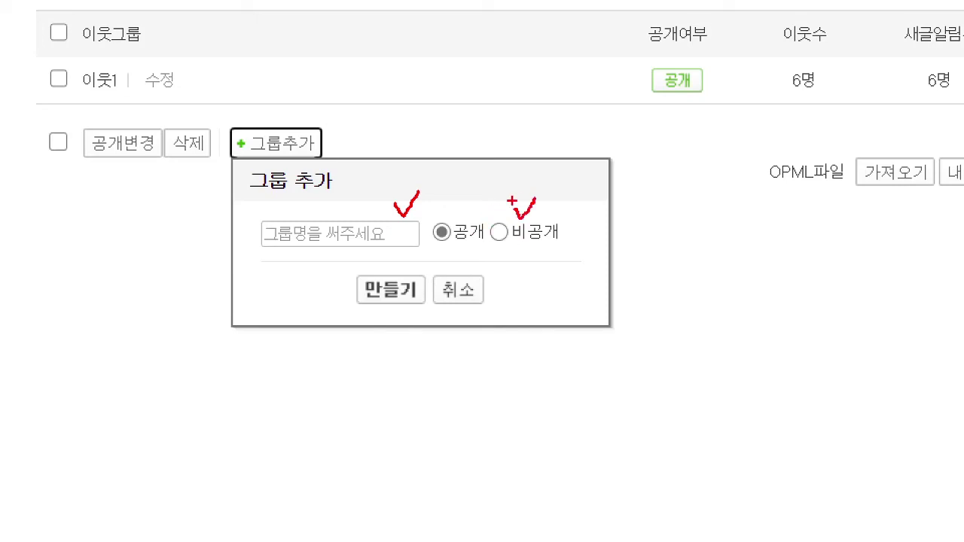
pyautogui.click(341, 234)
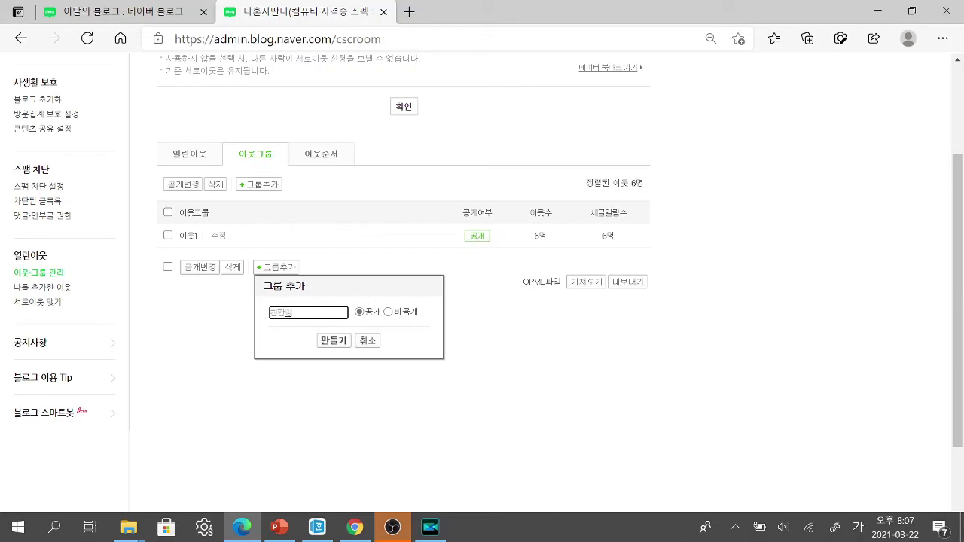
pyautogui.click(388, 312)
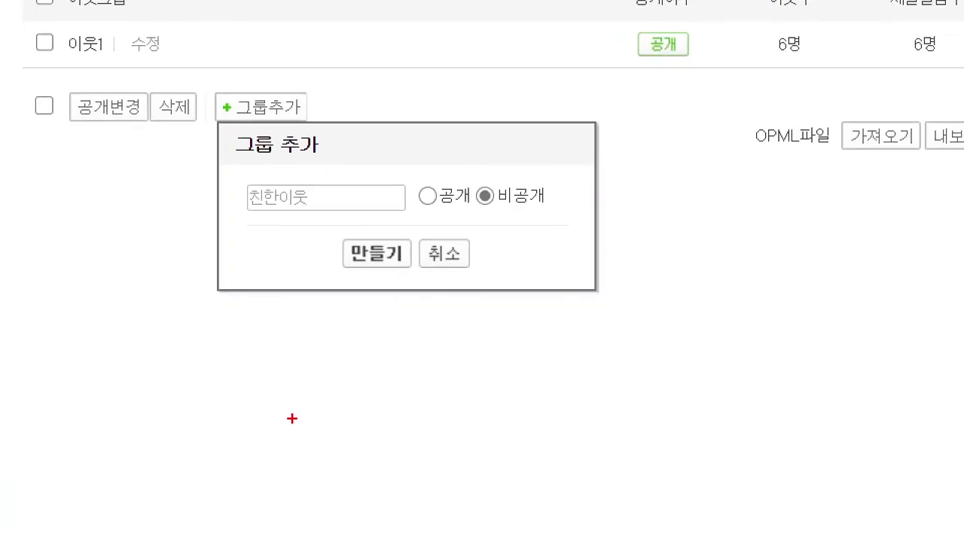
pyautogui.moveTo(241, 213); pyautogui.dragTo(306, 214)
pyautogui.moveTo(477, 214); pyautogui.dragTo(559, 213)
pyautogui.moveTo(353, 248)
pyautogui.mouseDown()
pyautogui.moveTo(417, 264)
pyautogui.moveTo(400, 284)
pyautogui.mouseUp()
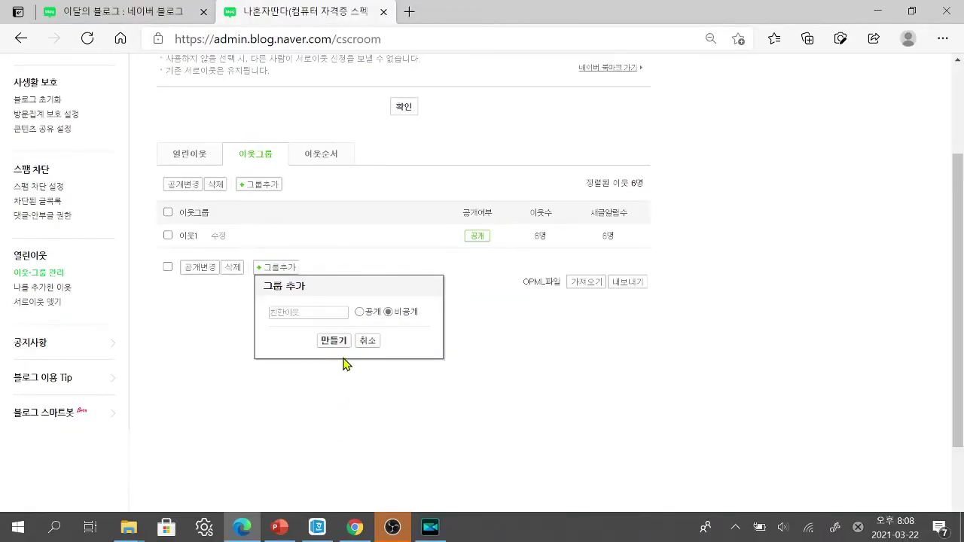
pyautogui.click(339, 340)
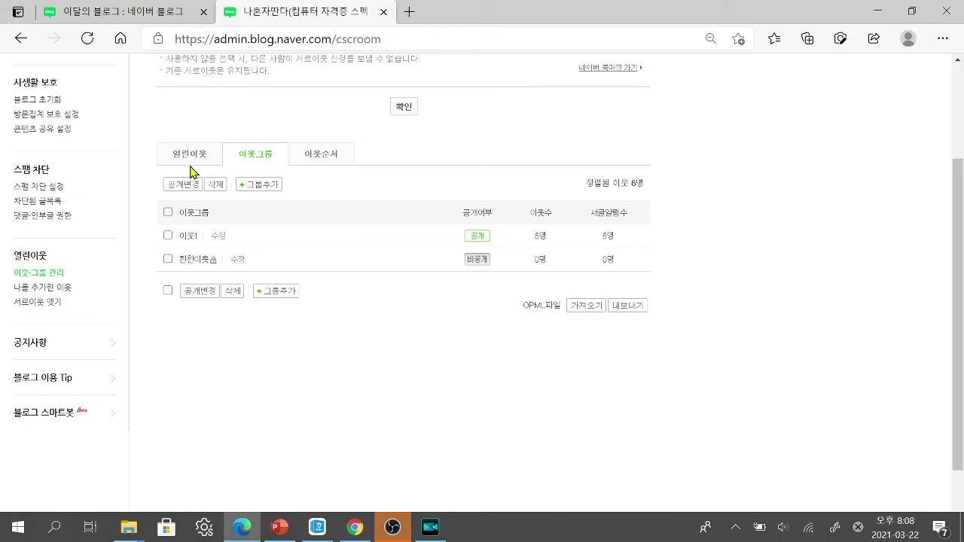
# Step: In the 열린이웃 list, move the first listed neighbor to the 친한이웃 group
pyautogui.moveTo(158, 141); pyautogui.dragTo(220, 167)
pyautogui.click(190, 162)
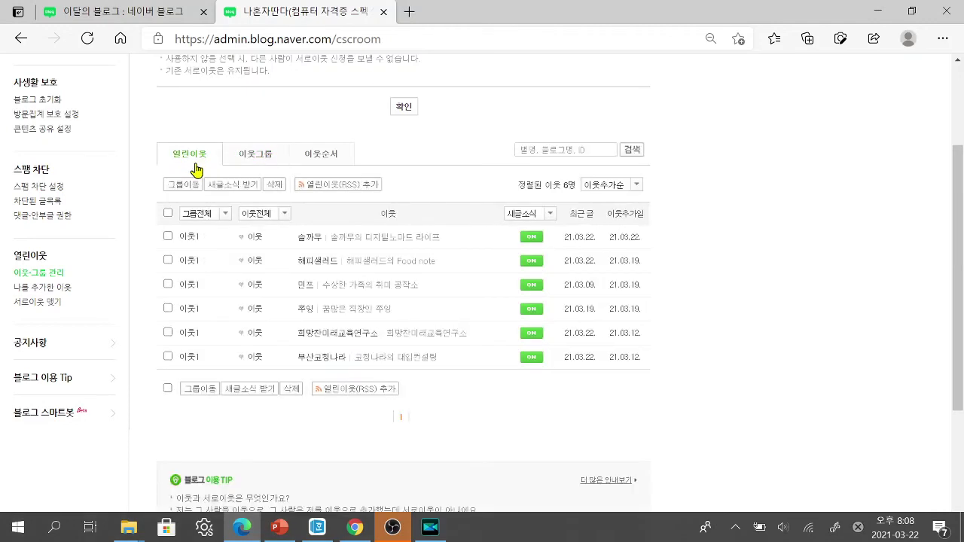
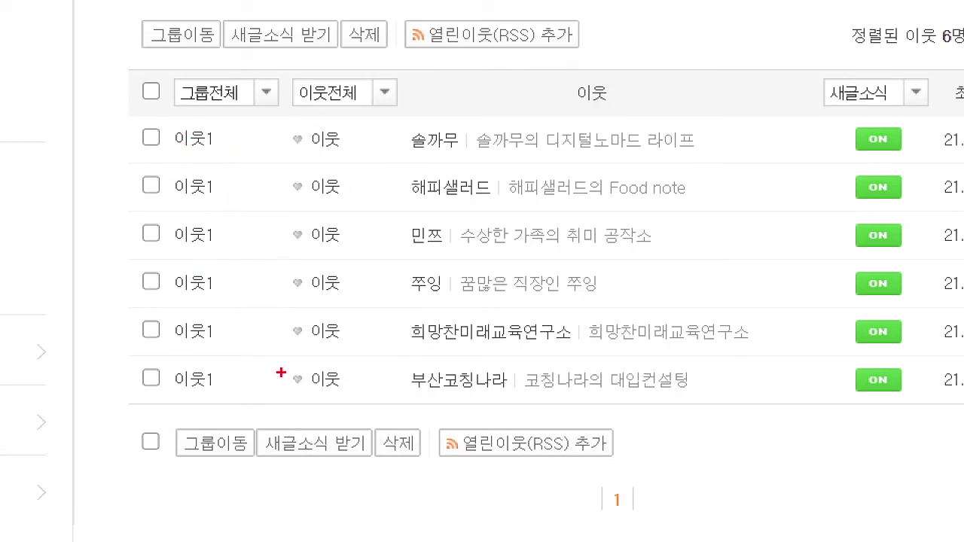
pyautogui.moveTo(174, 148)
pyautogui.mouseDown()
pyautogui.moveTo(126, 161)
pyautogui.moveTo(144, 110)
pyautogui.moveTo(174, 167)
pyautogui.mouseUp()
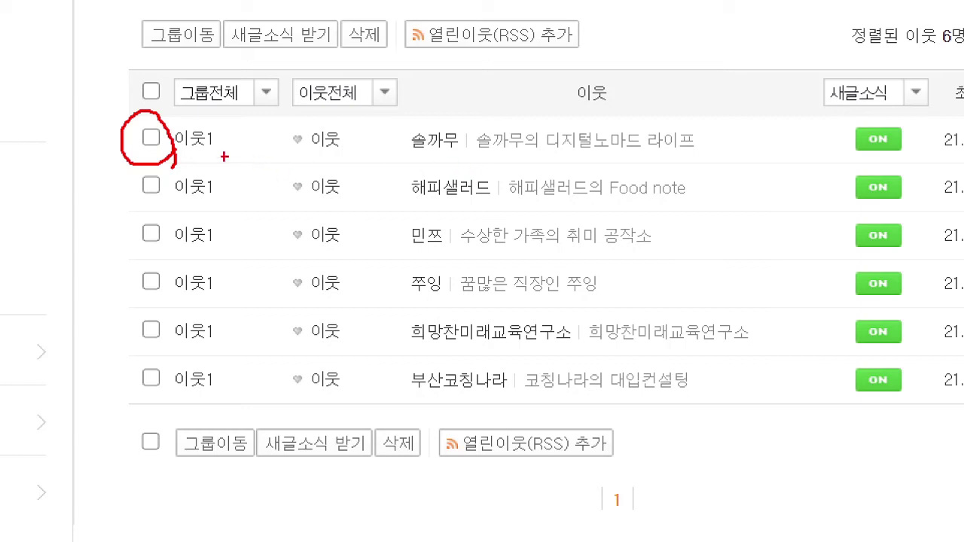
pyautogui.moveTo(143, 130)
pyautogui.mouseDown()
pyautogui.moveTo(148, 136)
pyautogui.moveTo(171, 111)
pyautogui.mouseUp()
pyautogui.moveTo(266, 463)
pyautogui.mouseDown()
pyautogui.moveTo(191, 467)
pyautogui.moveTo(208, 406)
pyautogui.moveTo(262, 457)
pyautogui.moveTo(226, 466)
pyautogui.mouseUp()
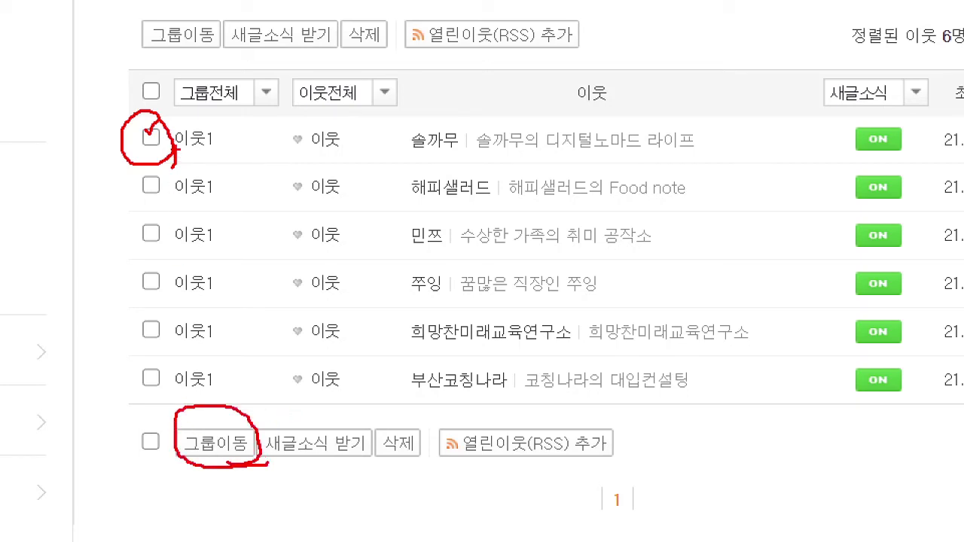
pyautogui.click(168, 236)
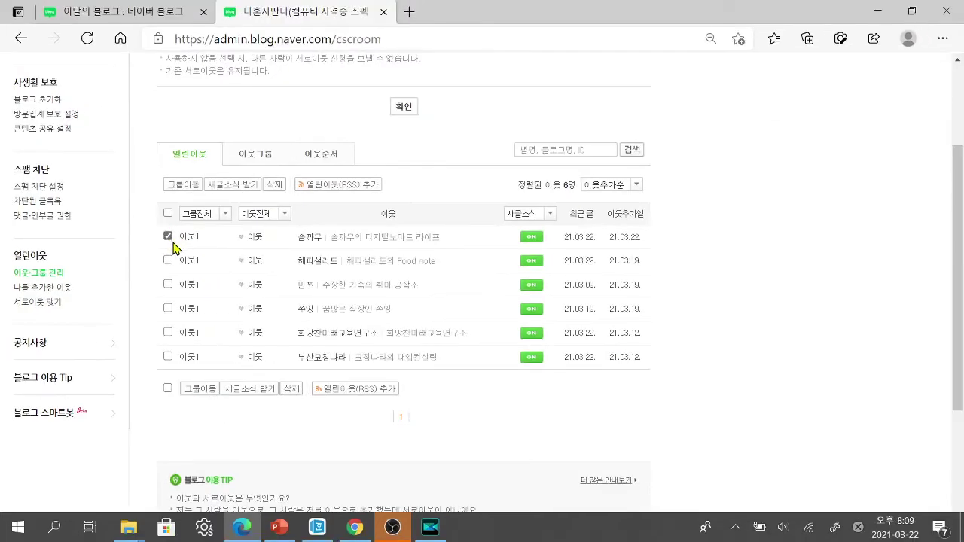
pyautogui.click(200, 395)
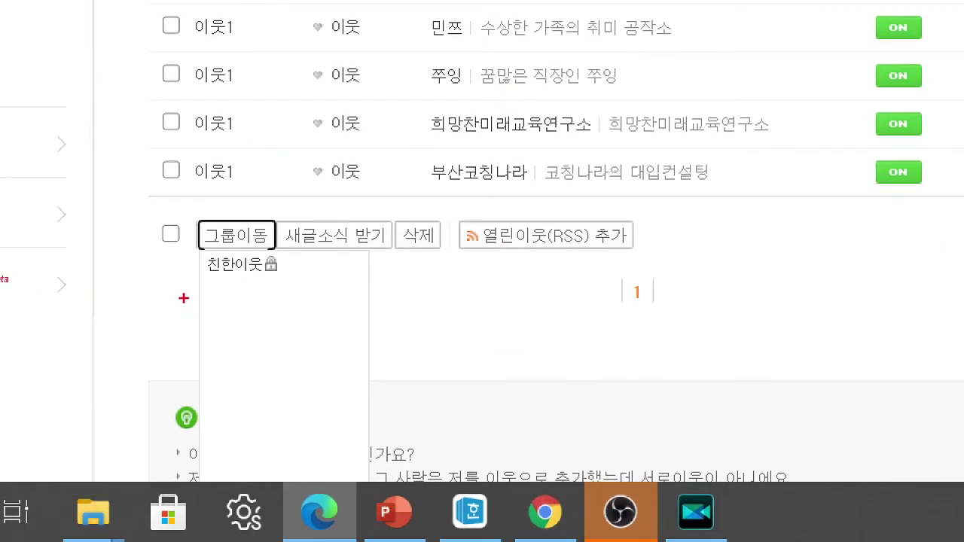
pyautogui.moveTo(198, 261)
pyautogui.mouseDown()
pyautogui.moveTo(197, 361)
pyautogui.moveTo(214, 379)
pyautogui.mouseUp()
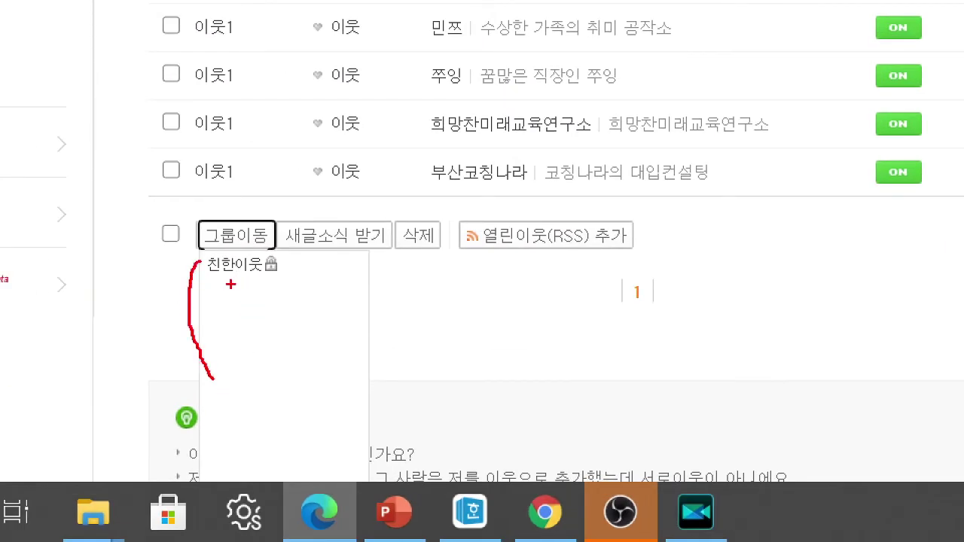
pyautogui.moveTo(205, 277); pyautogui.dragTo(273, 277)
pyautogui.press('Escape')
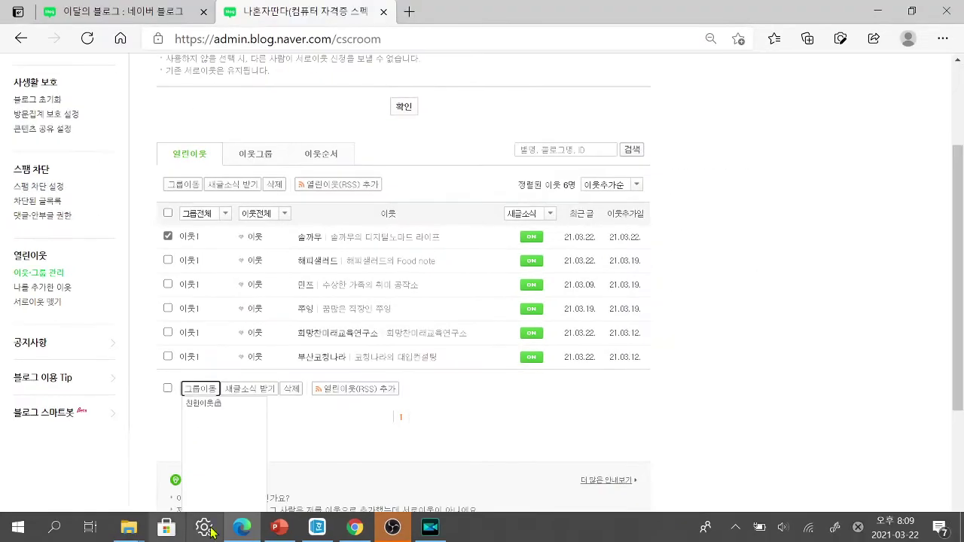
pyautogui.click(210, 408)
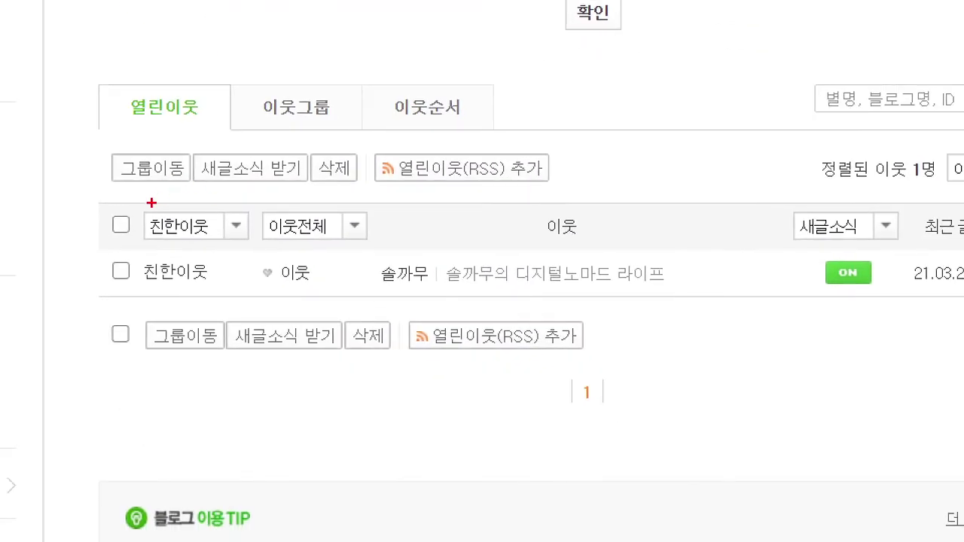
# Step: Set the group filter of the 열린이웃 list to 그룹전체 to show neighbors from every group
pyautogui.moveTo(140, 206)
pyautogui.mouseDown()
pyautogui.moveTo(186, 241)
pyautogui.moveTo(253, 245)
pyautogui.mouseUp()
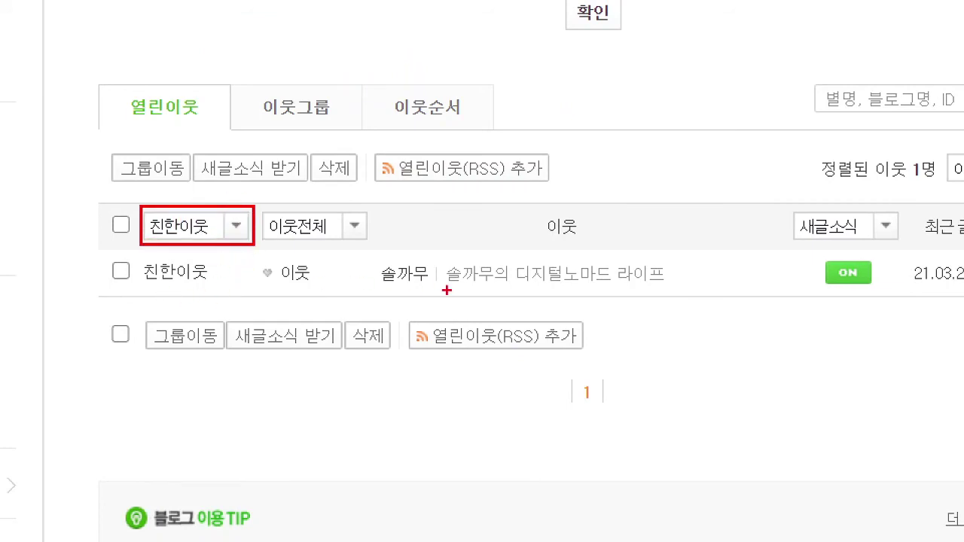
pyautogui.click(240, 227)
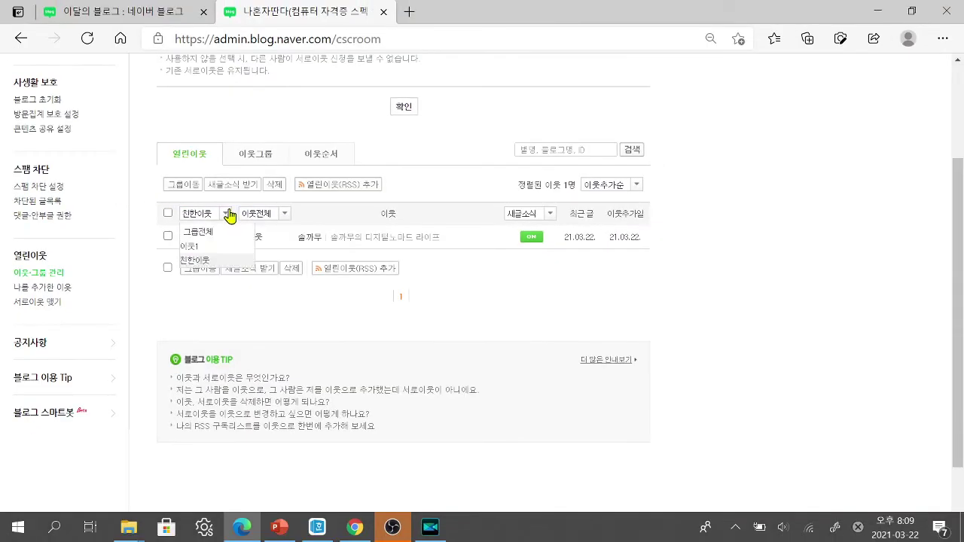
pyautogui.moveTo(229, 214)
pyautogui.mouseDown()
pyautogui.moveTo(221, 221)
pyautogui.moveTo(231, 208)
pyautogui.mouseUp()
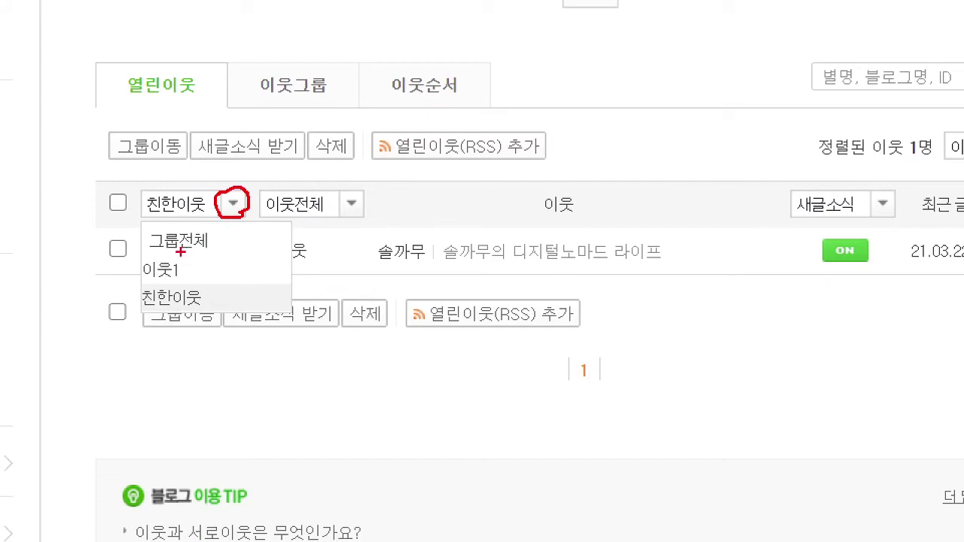
pyautogui.moveTo(151, 255)
pyautogui.mouseDown()
pyautogui.moveTo(190, 255)
pyautogui.moveTo(222, 235)
pyautogui.mouseUp()
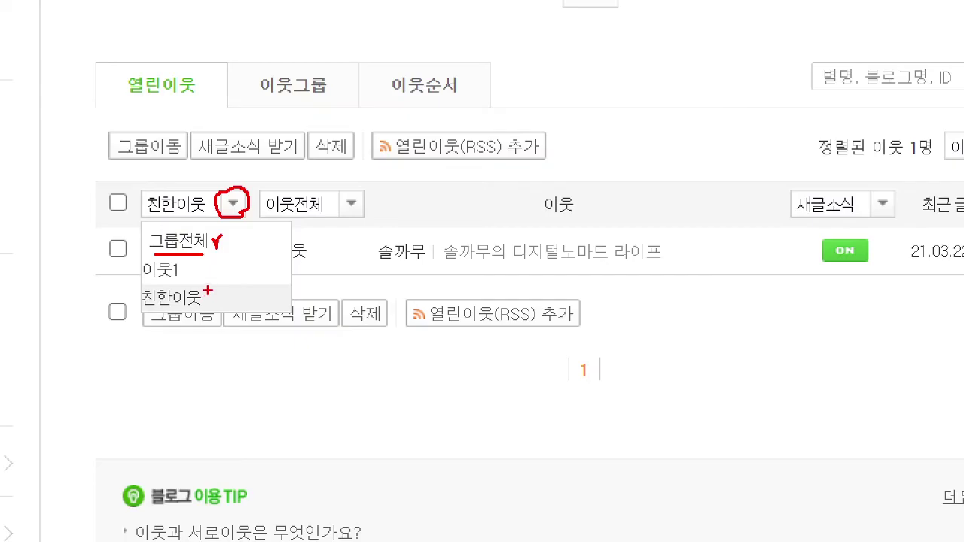
pyautogui.click(234, 203)
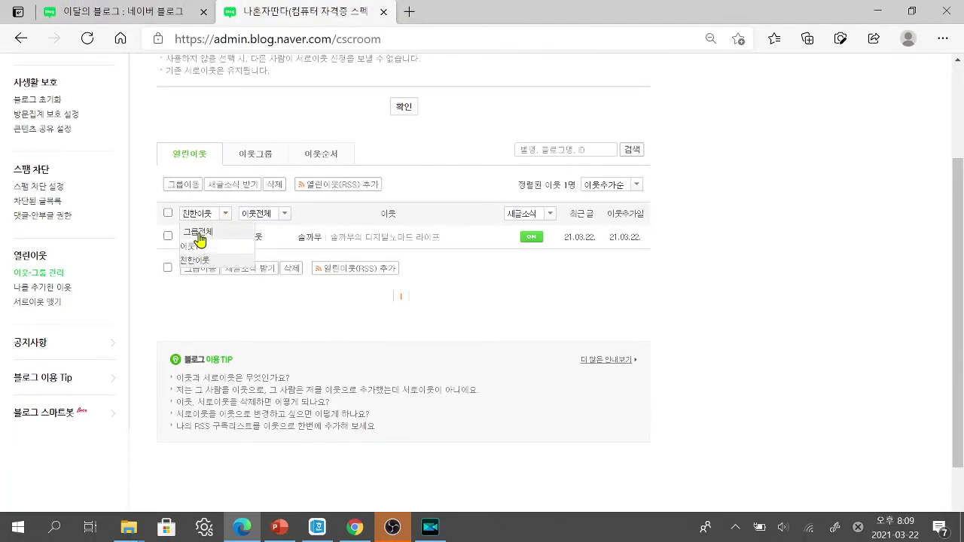
pyautogui.click(199, 232)
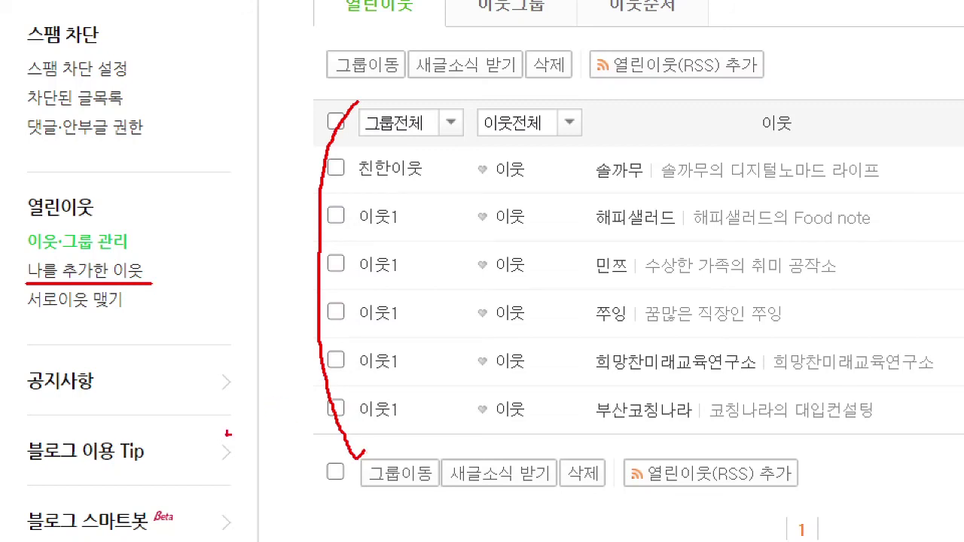
# Step: View the 나를 추가한 이웃 page and return to the neighbor list in 이웃·그룹 관리
pyautogui.moveTo(150, 261)
pyautogui.mouseDown()
pyautogui.moveTo(156, 268)
pyautogui.moveTo(168, 255)
pyautogui.mouseUp()
pyautogui.moveTo(27, 316); pyautogui.dragTo(126, 318)
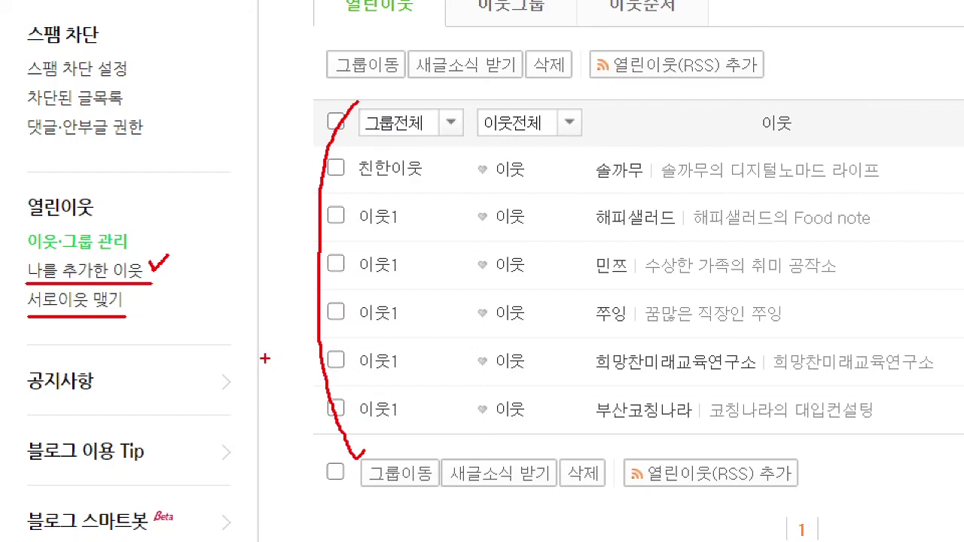
pyautogui.moveTo(126, 301)
pyautogui.mouseDown()
pyautogui.moveTo(132, 310)
pyautogui.moveTo(146, 296)
pyautogui.mouseUp()
pyautogui.click(34, 289)
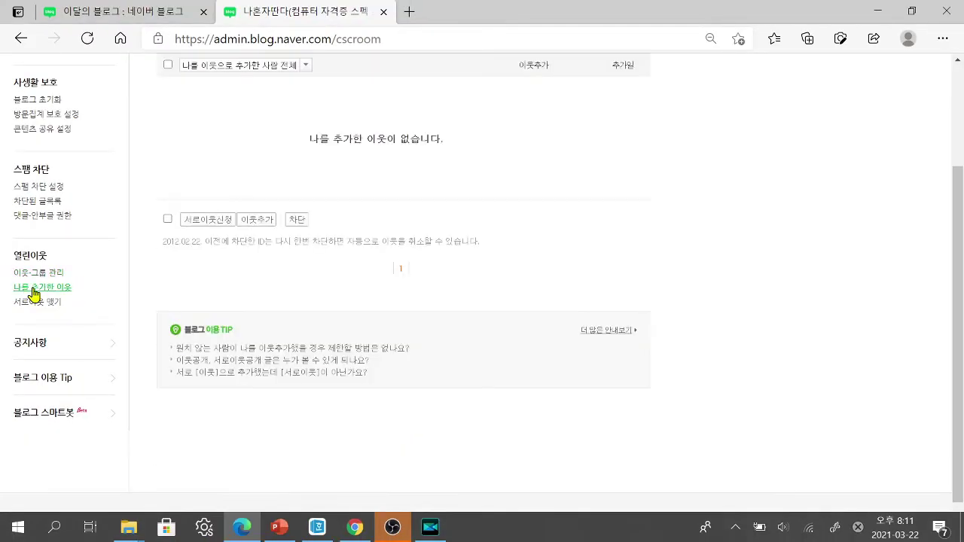
pyautogui.scroll(3, 262, 169)
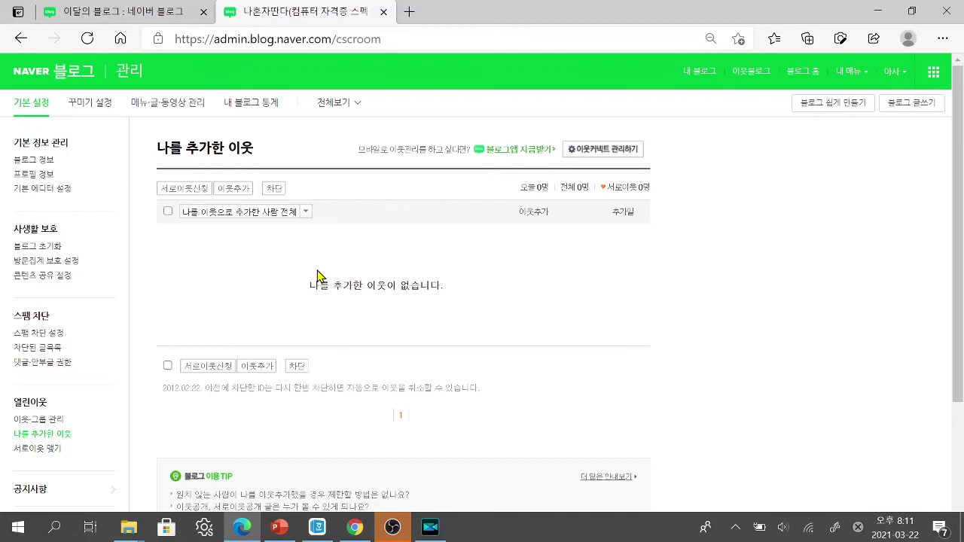
pyautogui.click(53, 421)
pyautogui.scroll(-2, 256, 448)
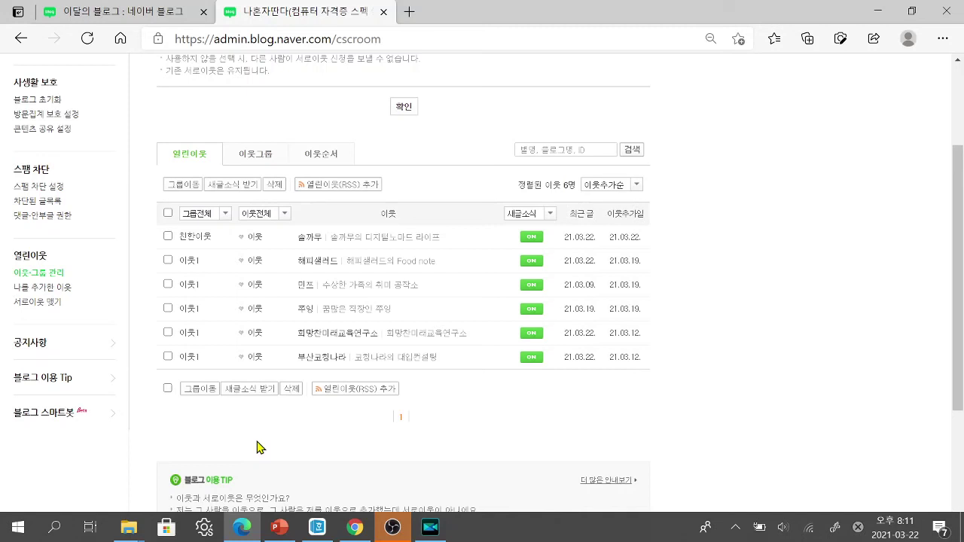
# Step: Reopen the 나를 추가한 이웃 page and go on to the 서로이웃 맺기 page
pyautogui.click(57, 289)
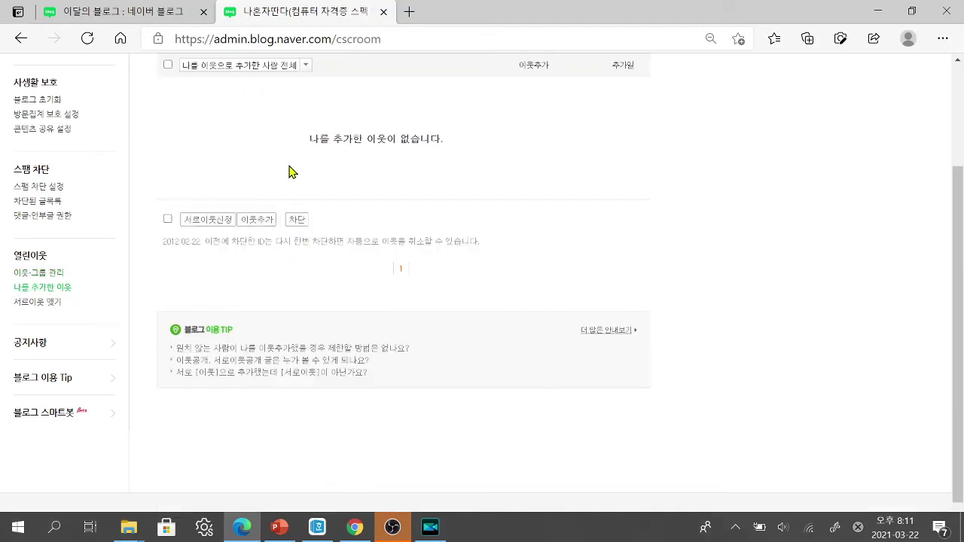
pyautogui.scroll(1, 358, 318)
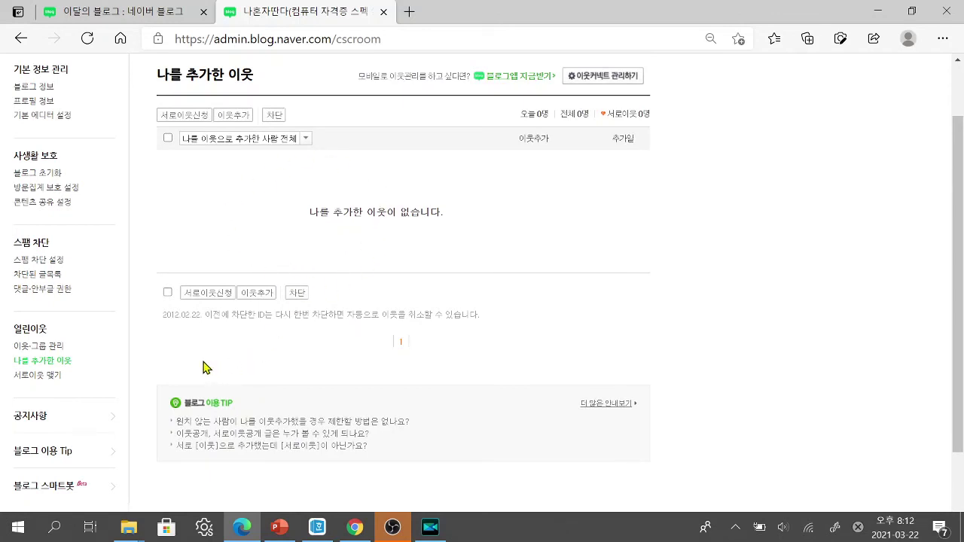
pyautogui.click(42, 376)
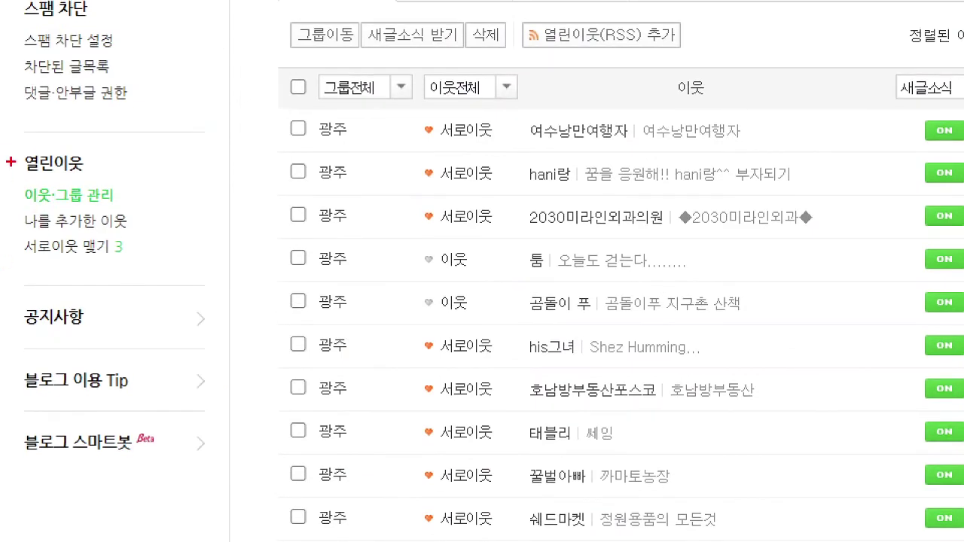
# Step: In the other blog's 관리 page in Chrome, open the 나를 추가한 이웃 list and examine its 서로이웃신청 and 이웃추가 options
pyautogui.moveTo(10, 148); pyautogui.dragTo(164, 261)
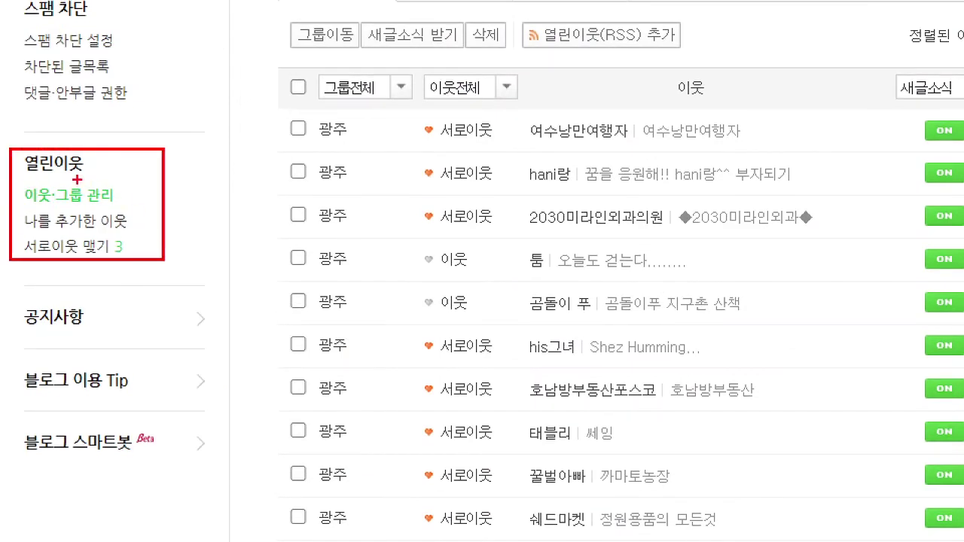
pyautogui.moveTo(118, 181)
pyautogui.mouseDown()
pyautogui.moveTo(109, 197)
pyautogui.moveTo(126, 199)
pyautogui.mouseUp()
pyautogui.moveTo(29, 235); pyautogui.dragTo(128, 235)
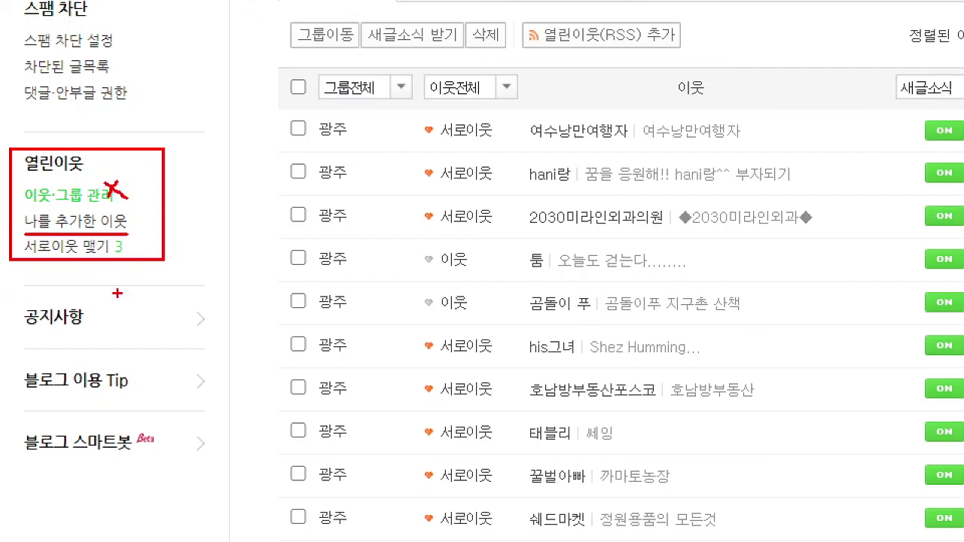
pyautogui.press('Escape')
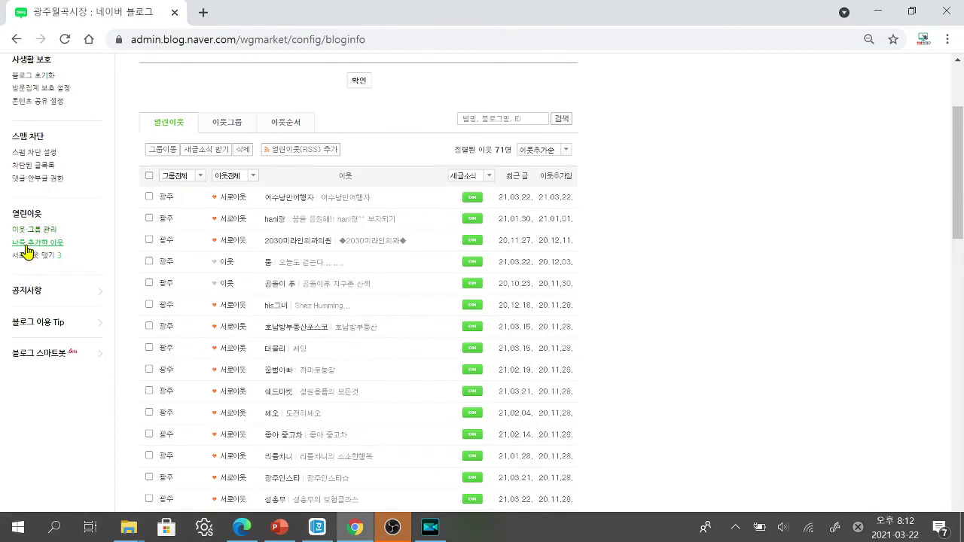
pyautogui.click(26, 245)
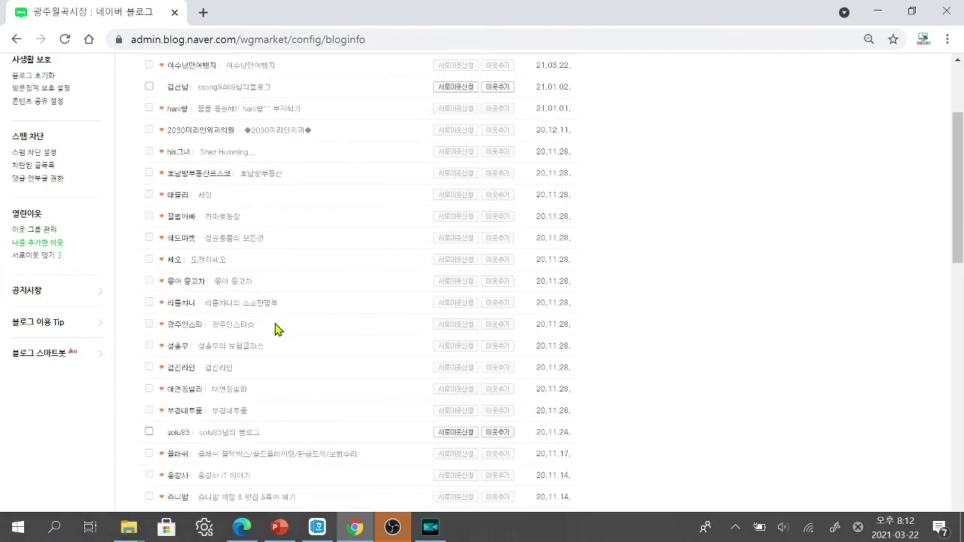
pyautogui.scroll(1, 291, 326)
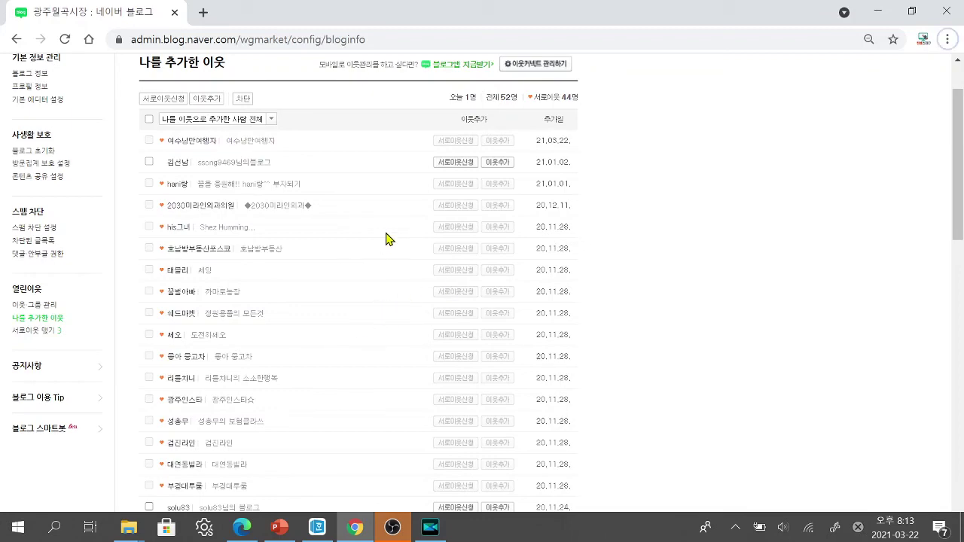
pyautogui.hotkey('ctrl', '1')
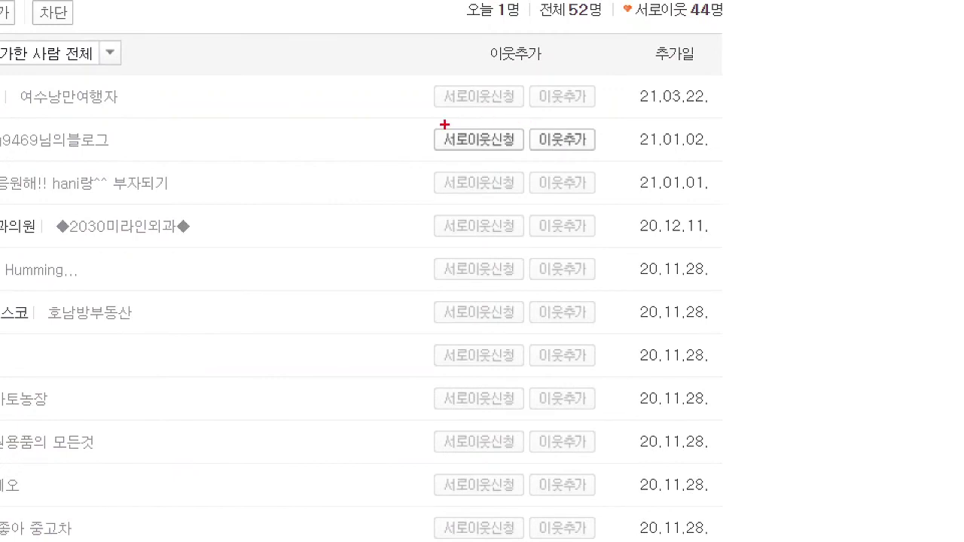
pyautogui.moveTo(422, 122)
pyautogui.mouseDown()
pyautogui.moveTo(484, 146)
pyautogui.moveTo(609, 159)
pyautogui.mouseUp()
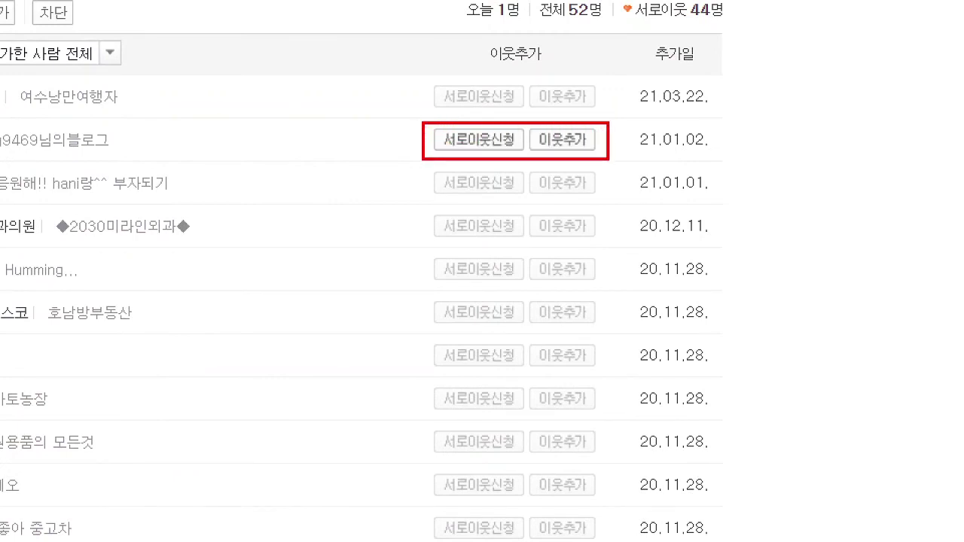
# Step: From the 나를 추가한 이웃 list, open the blog of the neighbor added on 21.01.02., look through it and close it
pyautogui.moveTo(403, 129)
pyautogui.mouseDown()
pyautogui.moveTo(399, 138)
pyautogui.moveTo(416, 116)
pyautogui.mouseUp()
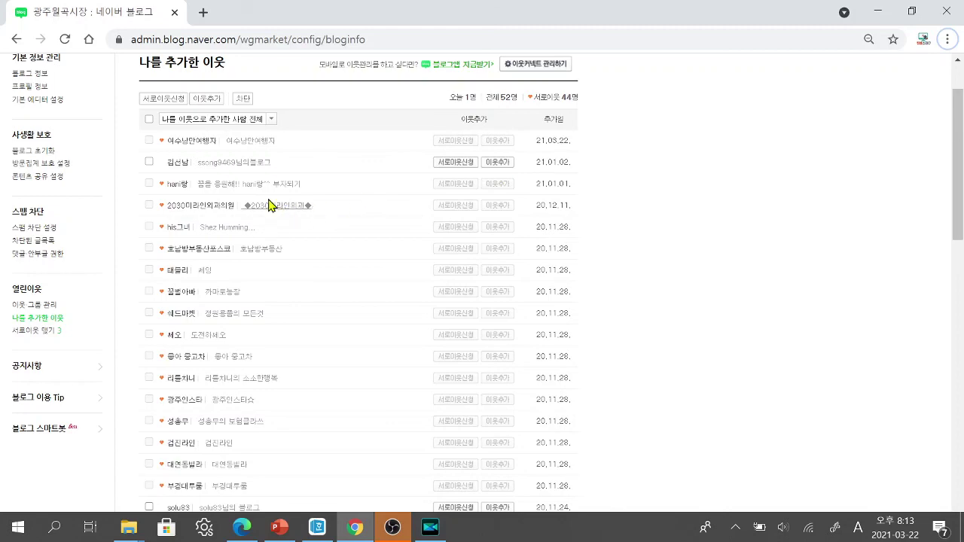
pyautogui.click(247, 164)
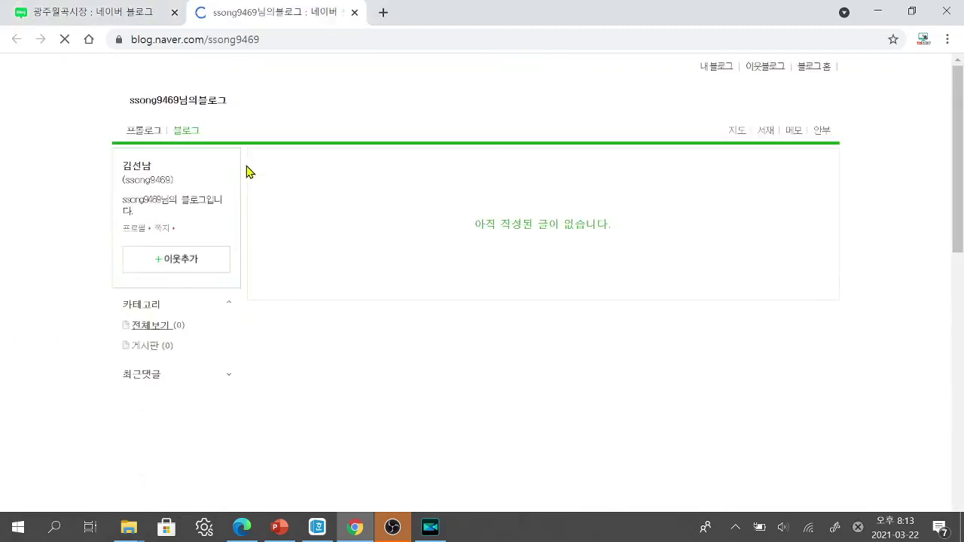
pyautogui.scroll(-5, 446, 351)
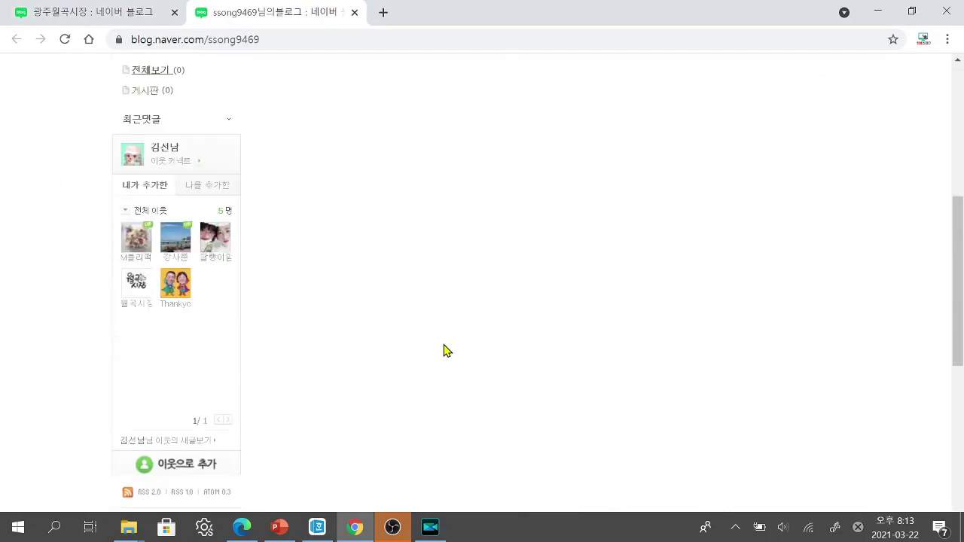
pyautogui.scroll(5, 446, 351)
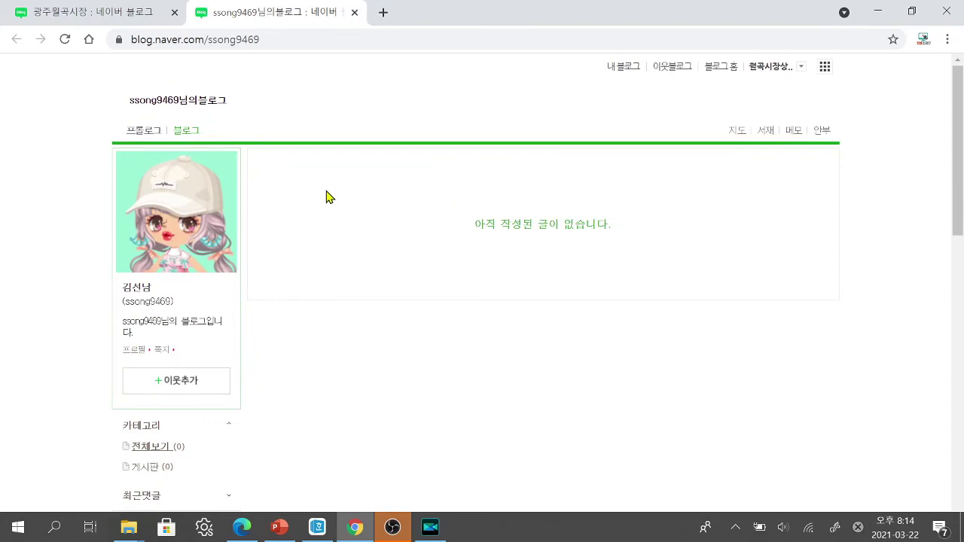
pyautogui.click(354, 12)
# Step: Box the 서로이웃신청 and 이웃추가 options of the neighbor added on 21.01.02. and mark each one with the screen pen
pyautogui.scroll(-1, 312, 254)
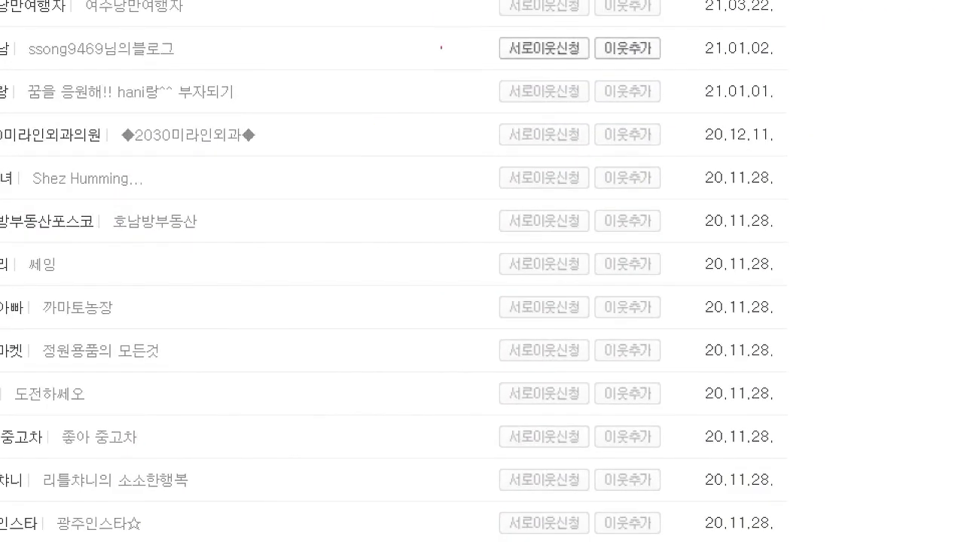
pyautogui.moveTo(483, 33); pyautogui.dragTo(676, 72)
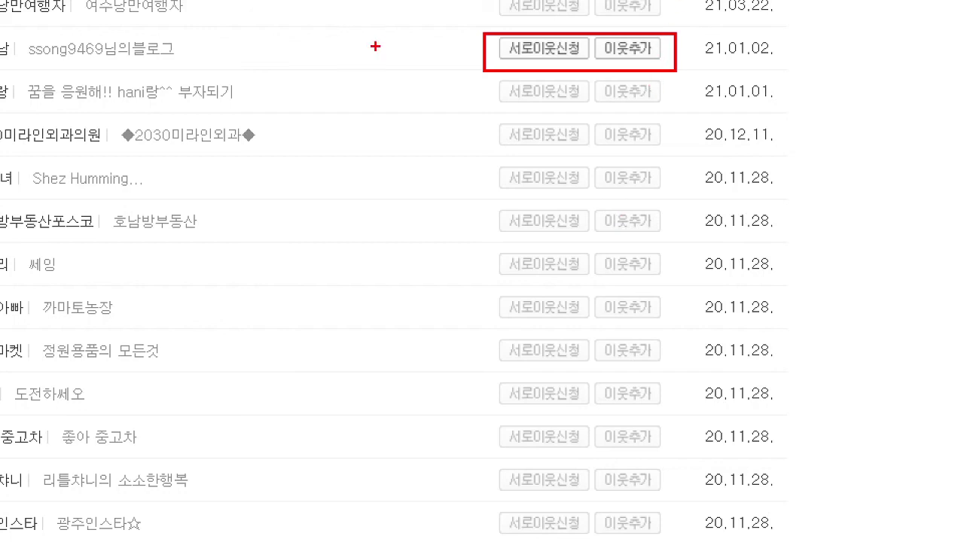
pyautogui.moveTo(641, 23); pyautogui.dragTo(655, 15)
pyautogui.moveTo(512, 23)
pyautogui.mouseDown()
pyautogui.moveTo(519, 33)
pyautogui.moveTo(534, 9)
pyautogui.mouseUp()
pyautogui.press('Escape')
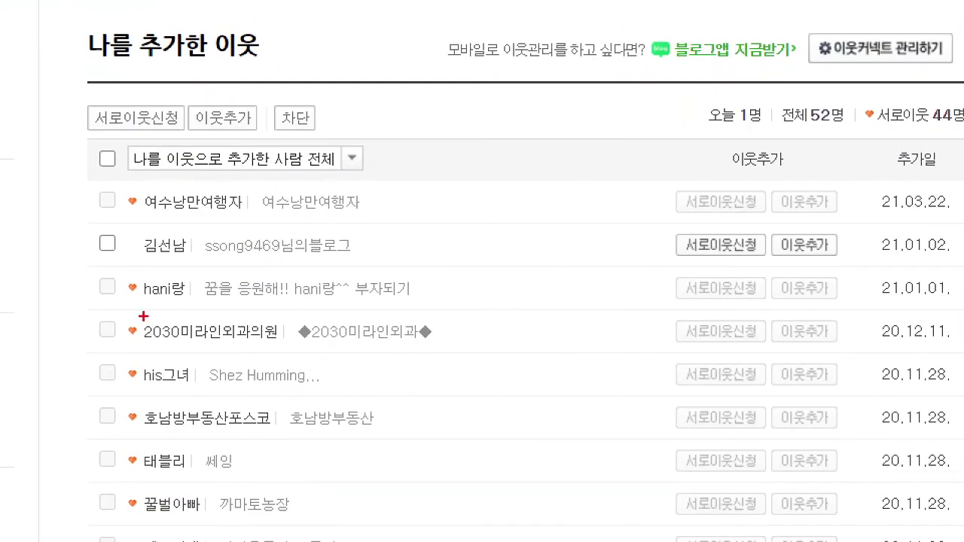
# Step: Circle the first neighbor's checkbox and the 차단 option in the 나를 추가한 이웃 list, and clear the annotations
pyautogui.moveTo(123, 219)
pyautogui.mouseDown()
pyautogui.moveTo(78, 198)
pyautogui.moveTo(132, 176)
pyautogui.moveTo(125, 218)
pyautogui.moveTo(138, 177)
pyautogui.mouseUp()
pyautogui.moveTo(306, 140)
pyautogui.mouseDown()
pyautogui.moveTo(275, 104)
pyautogui.moveTo(330, 105)
pyautogui.moveTo(319, 137)
pyautogui.moveTo(288, 139)
pyautogui.mouseUp()
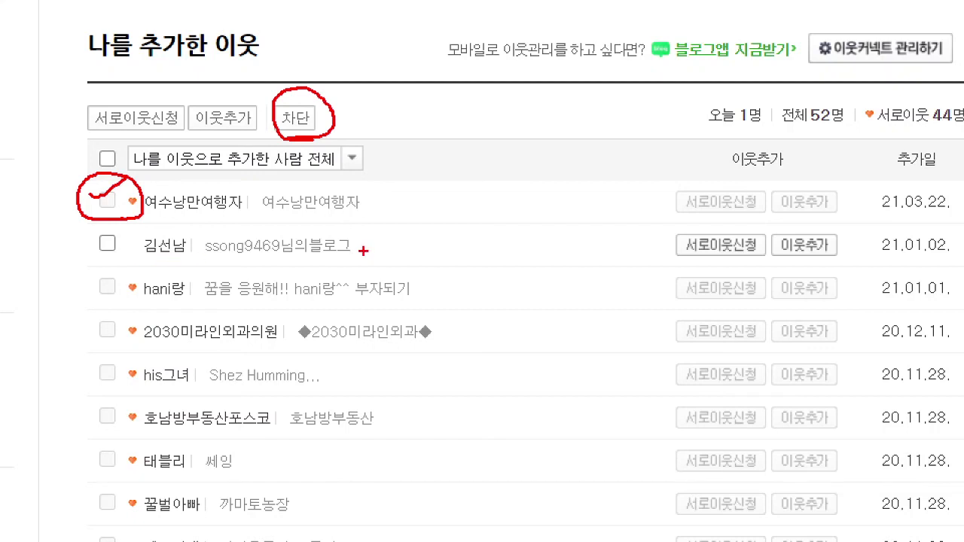
pyautogui.press('Escape')
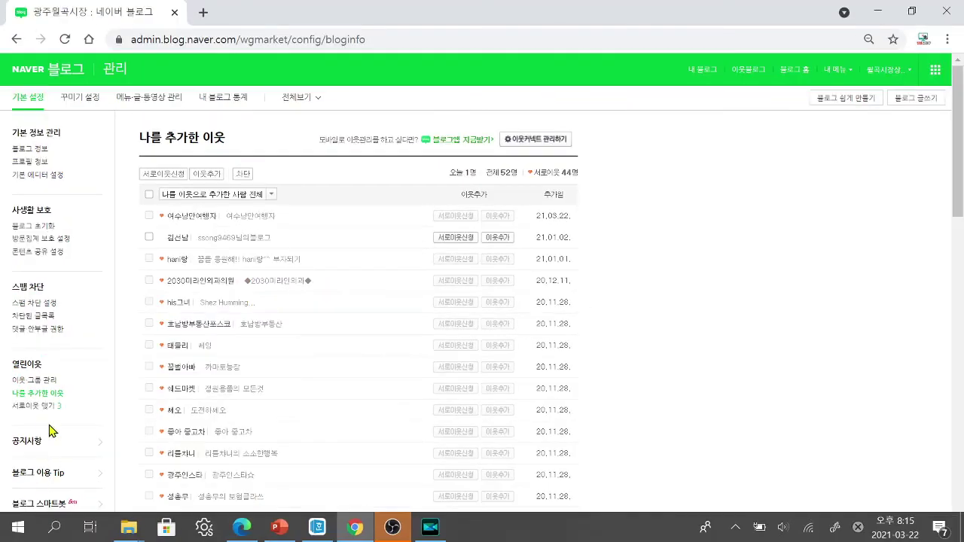
# Step: Open the 서로이웃 맺기 page and mark the received request dated 20.12.24. and its handling options with the screen pen
pyautogui.click(46, 407)
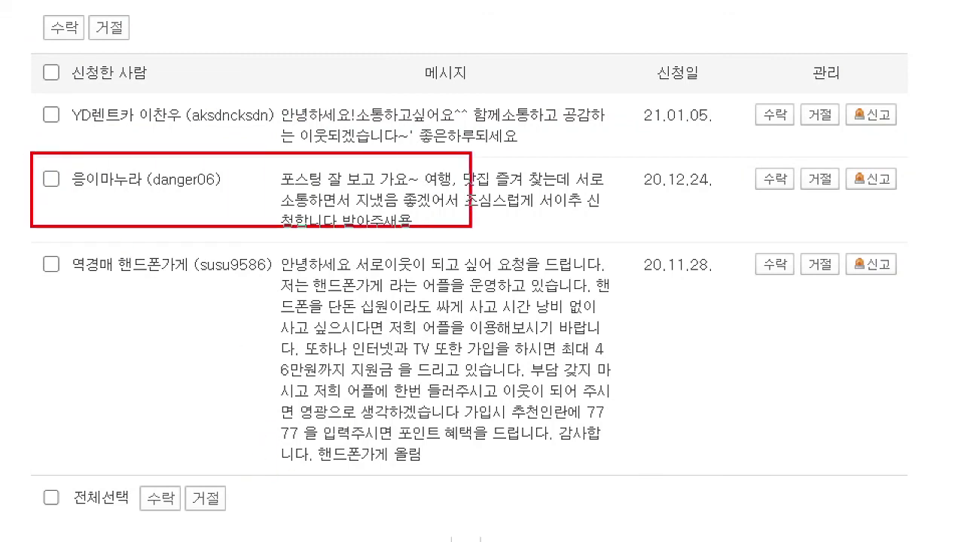
pyautogui.moveTo(512, 167); pyautogui.dragTo(554, 149)
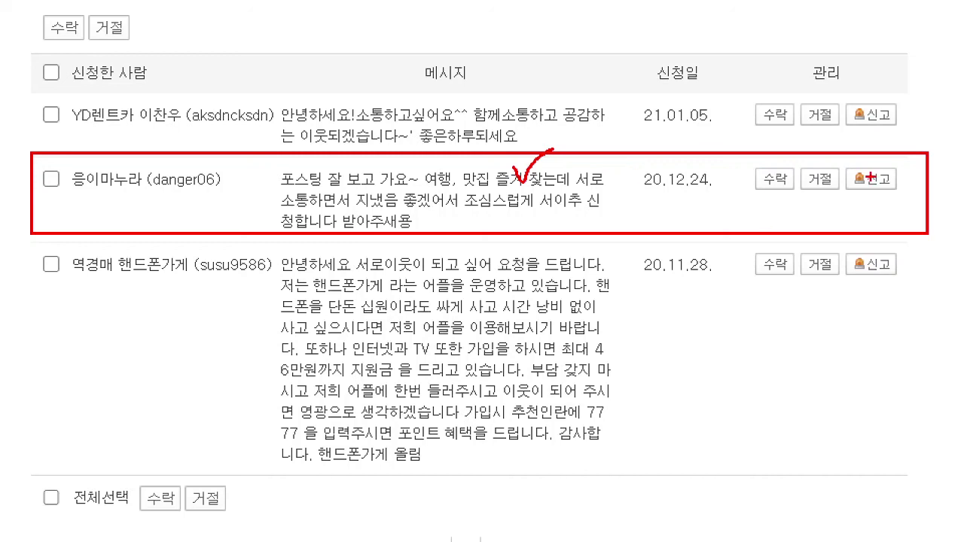
pyautogui.moveTo(770, 173)
pyautogui.mouseDown()
pyautogui.moveTo(786, 158)
pyautogui.moveTo(820, 180)
pyautogui.moveTo(840, 162)
pyautogui.mouseUp()
pyautogui.press('Escape')
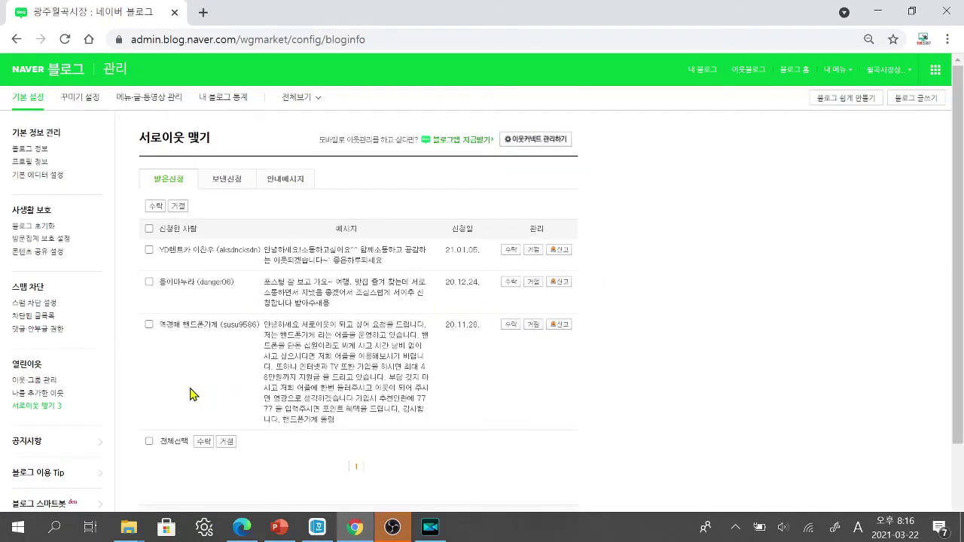
# Step: Review the 보낸신청 list of sent 서로이웃 requests and go on to the 안내메시지 section
pyautogui.click(210, 185)
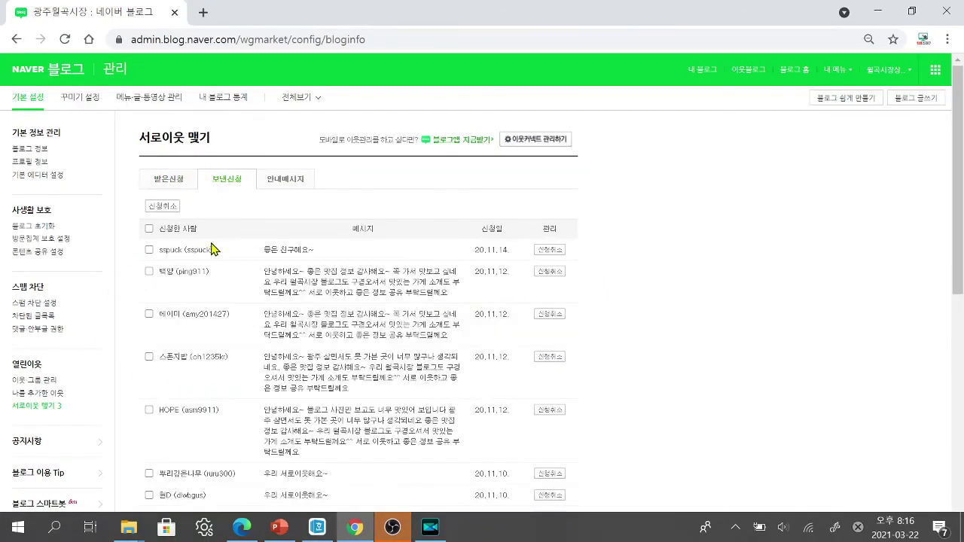
pyautogui.scroll(-4, 445, 287)
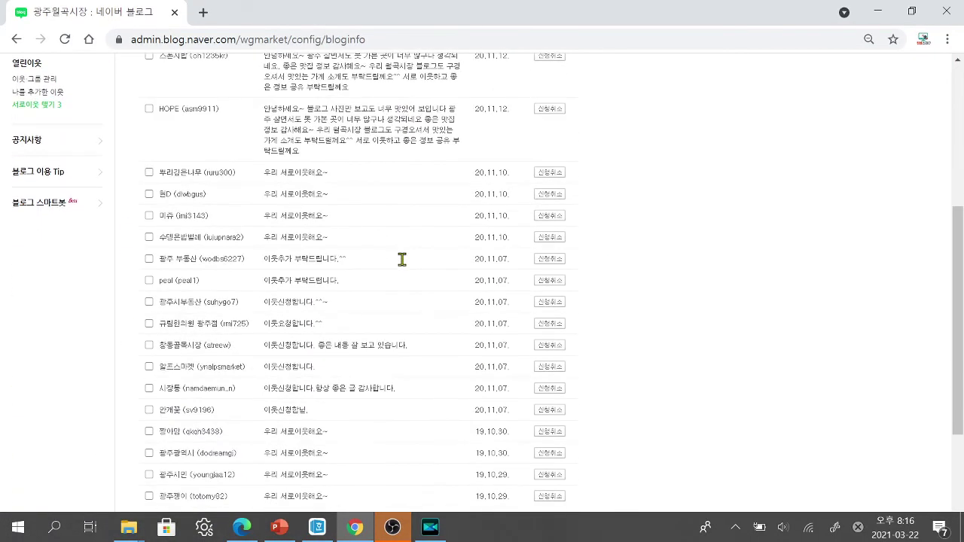
pyautogui.scroll(-3, 402, 265)
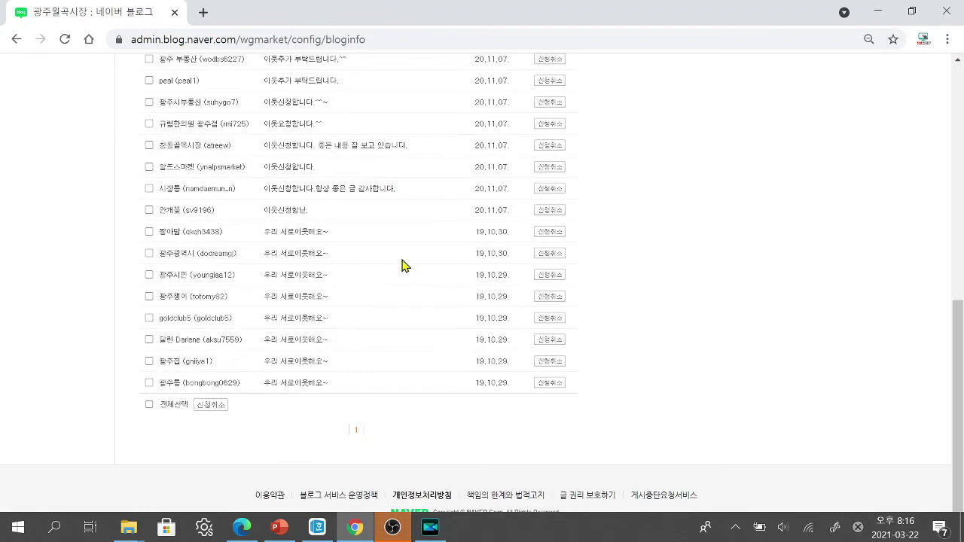
pyautogui.scroll(3, 349, 231)
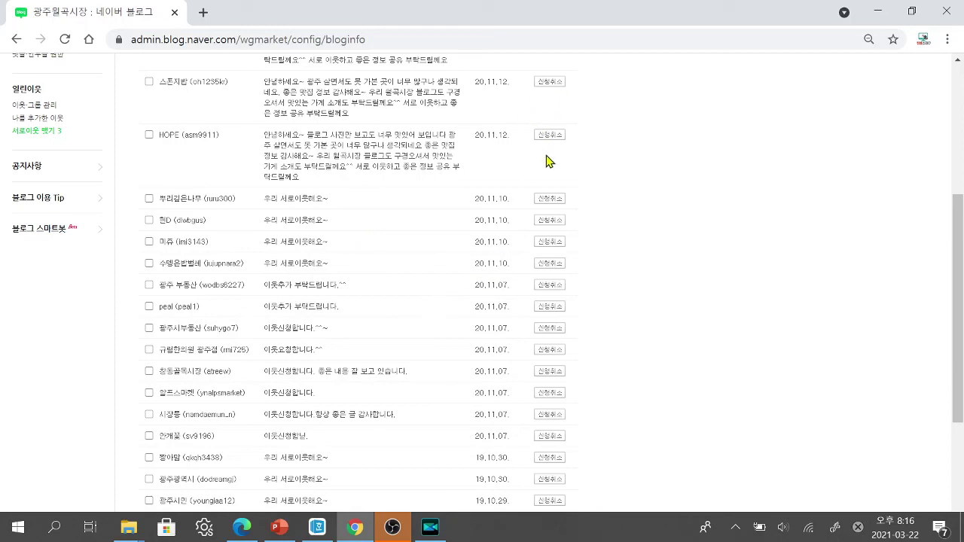
pyautogui.scroll(4, 385, 306)
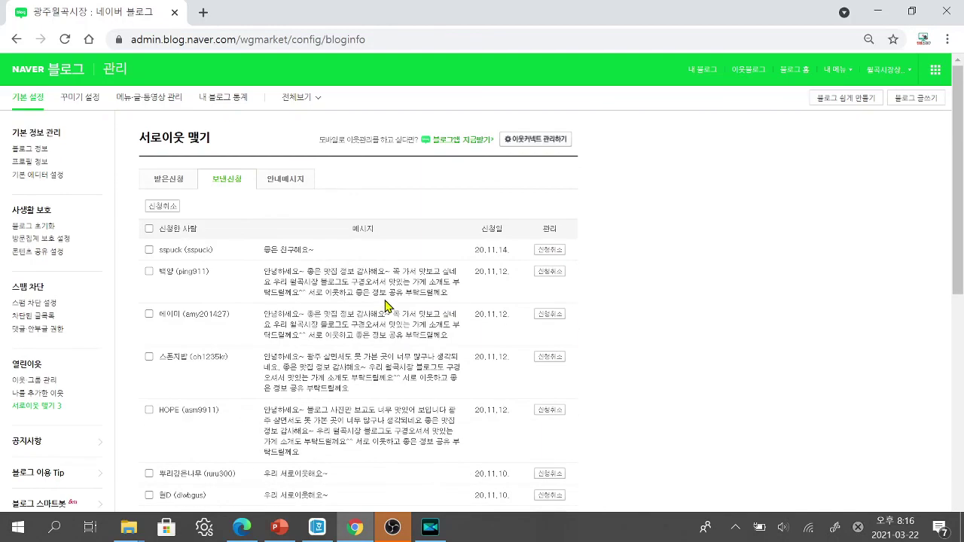
pyautogui.click(302, 181)
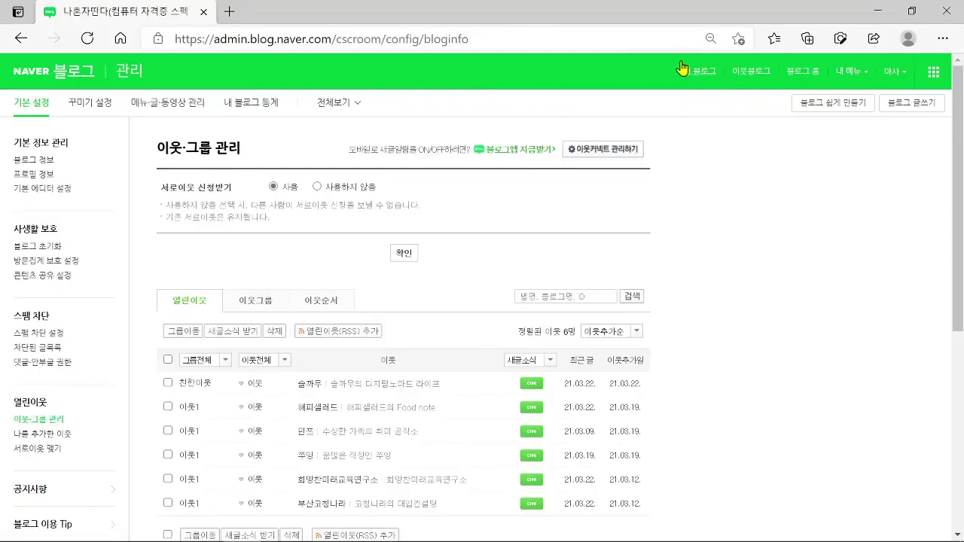
# Step: In Edge, leave the 관리 page and return to the own blog's main page
pyautogui.click(693, 75)
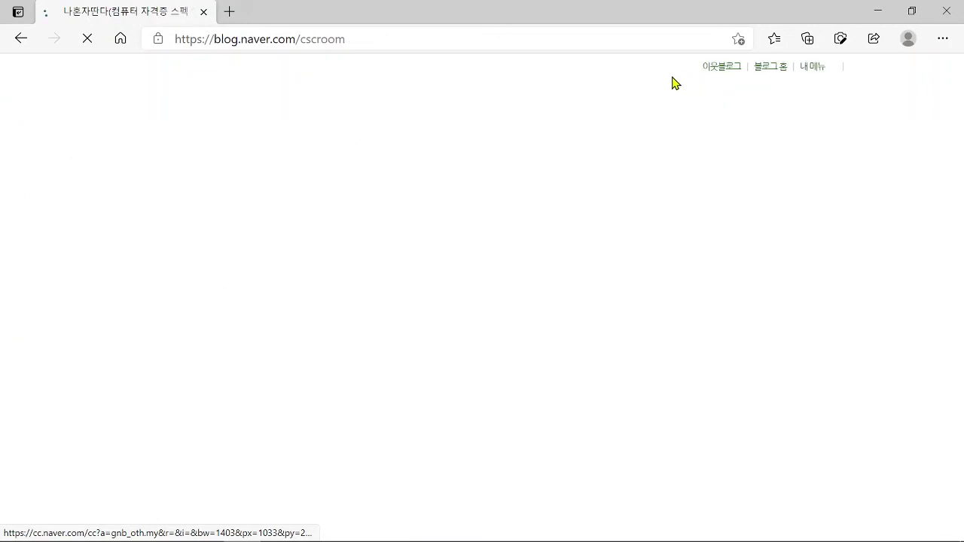